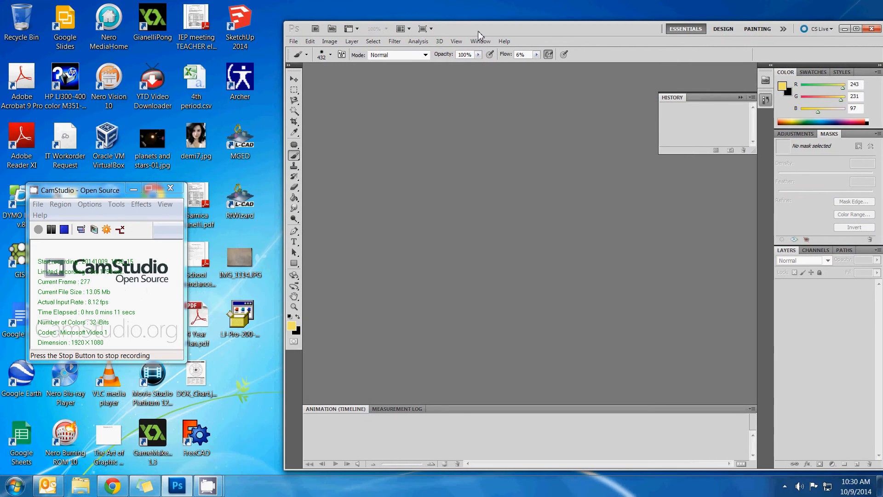
Close Photoshop and launch Adobe Illustrator.
click(293, 42)
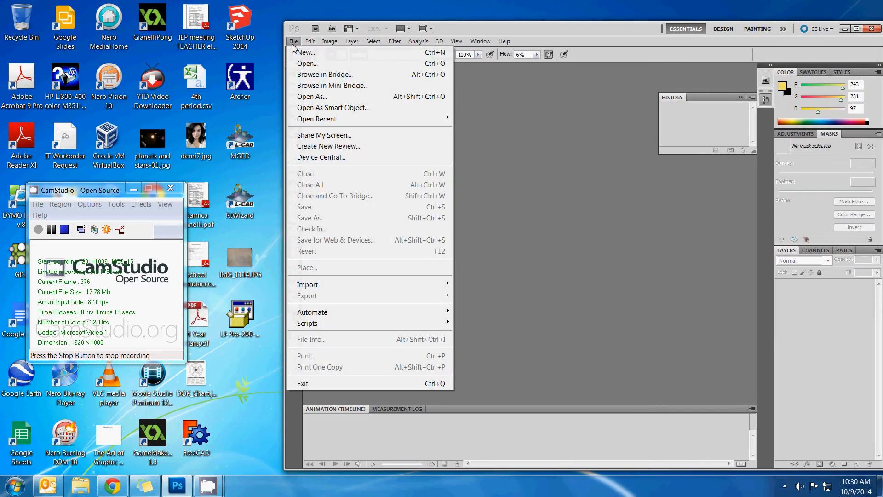
click(876, 36)
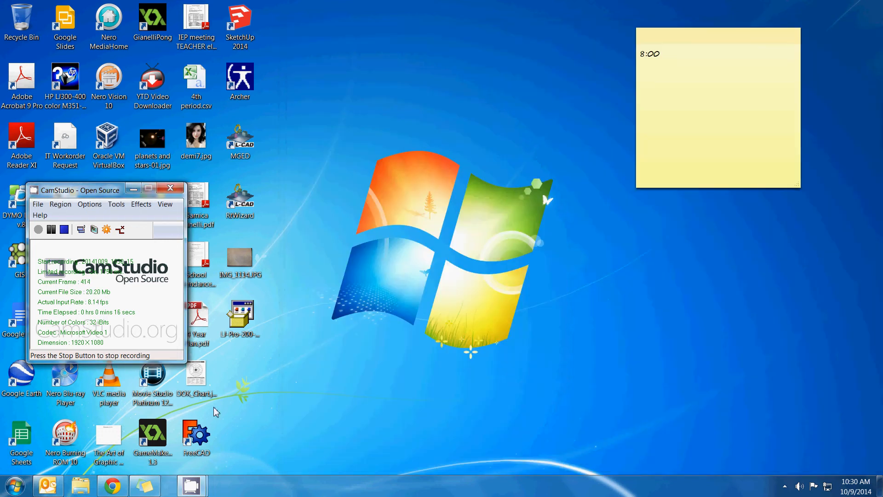
key(super)
click(40, 334)
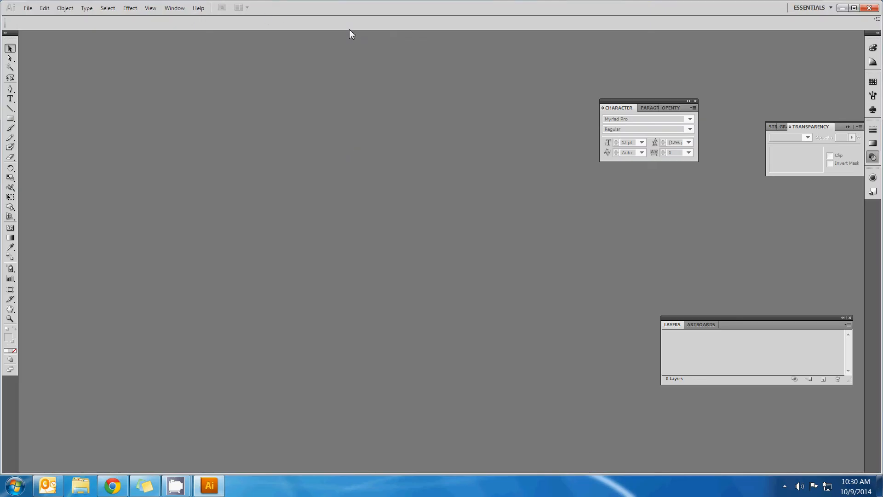
Create a new one-artboard Letter document from the Print profile.
drag(368, 5, 665, 3)
click(328, 9)
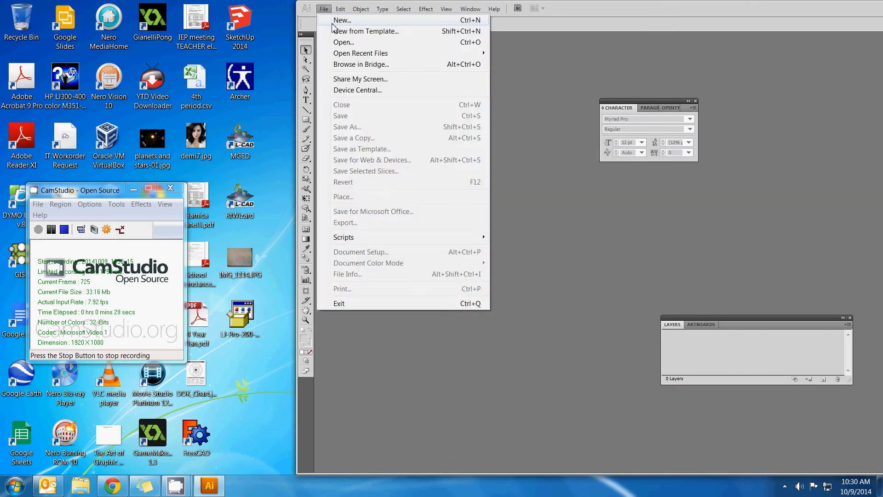
click(339, 21)
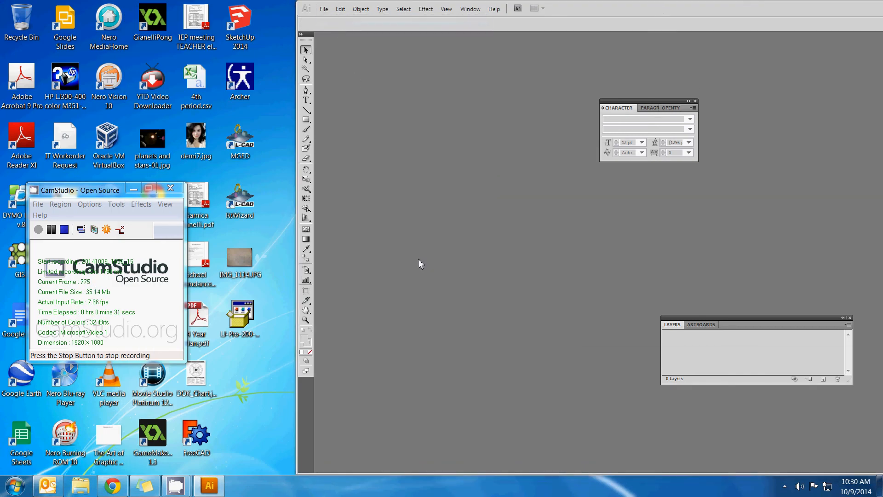
click(723, 165)
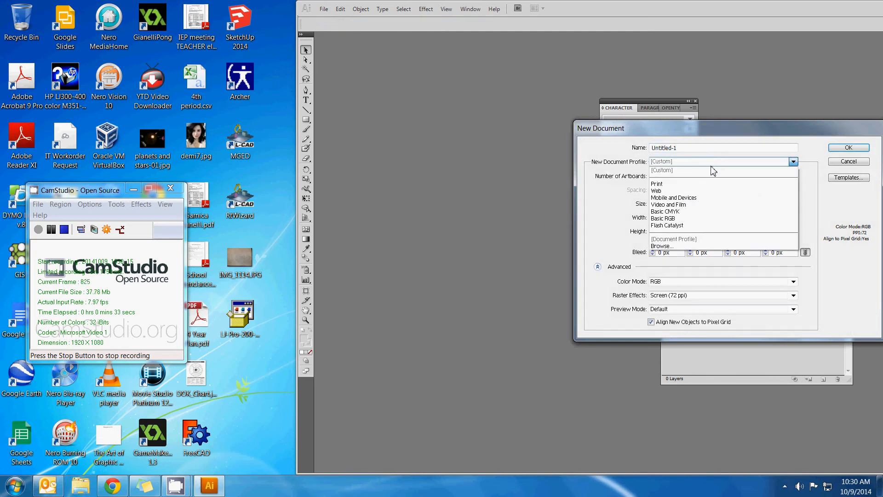
click(702, 184)
drag(736, 128, 596, 132)
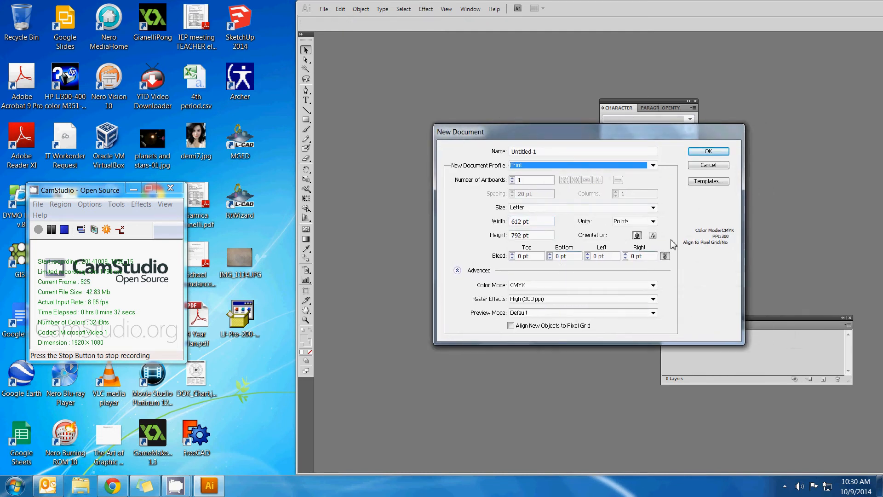
click(716, 152)
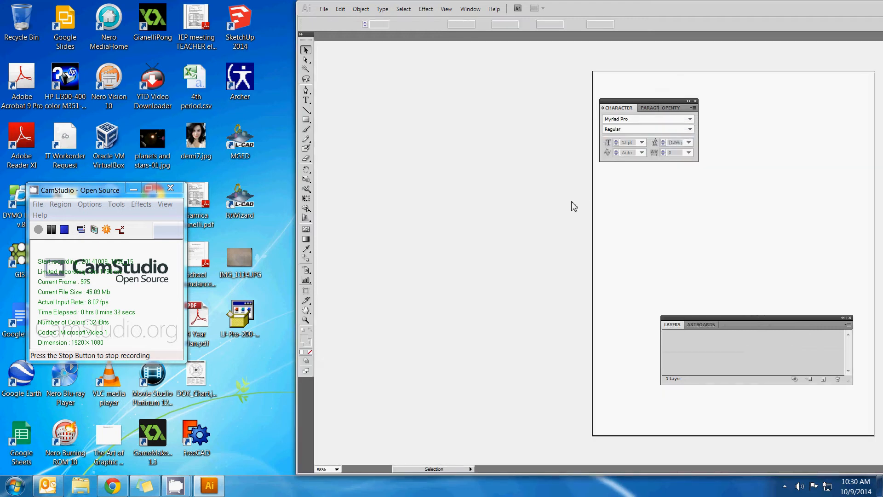
Resize the artboard freehand to a wide landscape format of about 903 × 563 pt.
drag(643, 12, 522, 21)
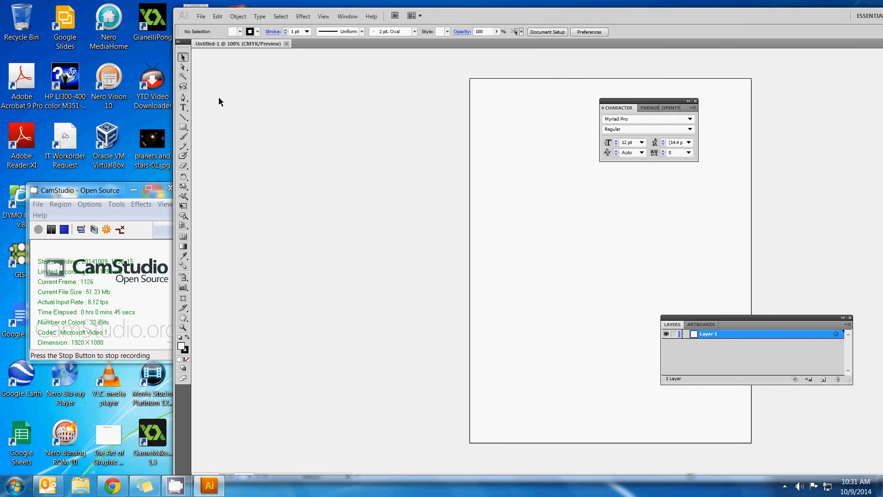
click(183, 299)
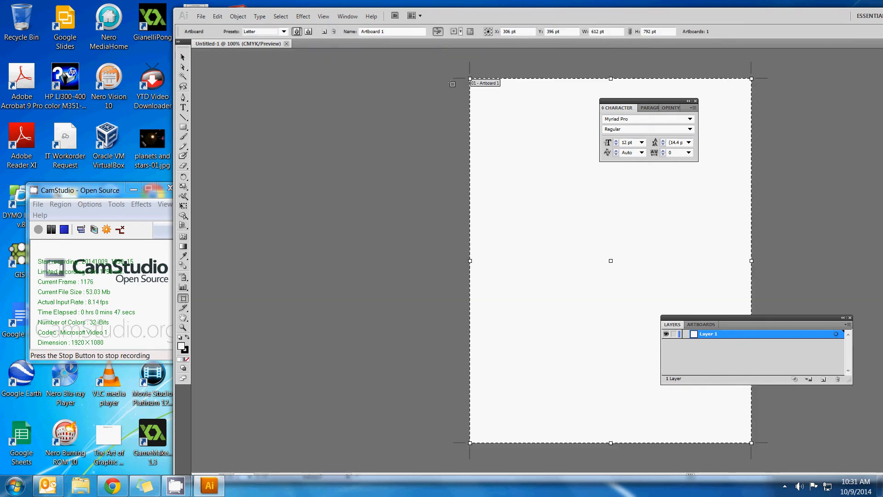
drag(470, 79, 337, 184)
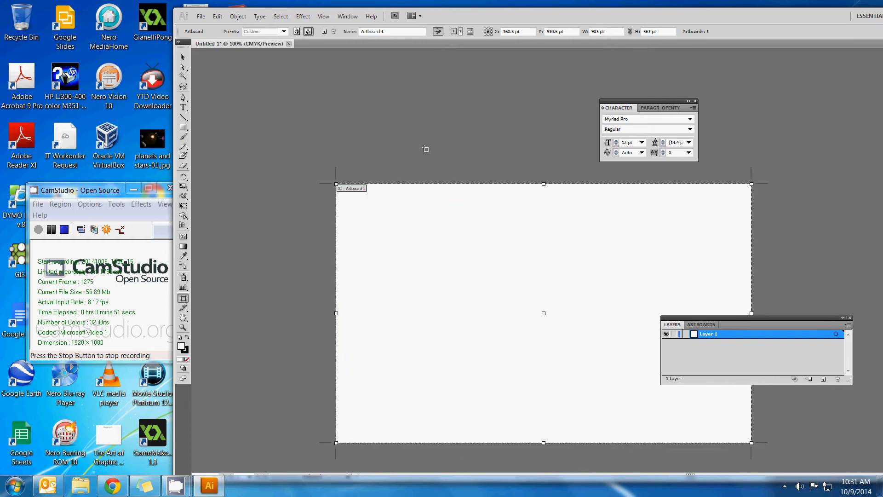
key(Return)
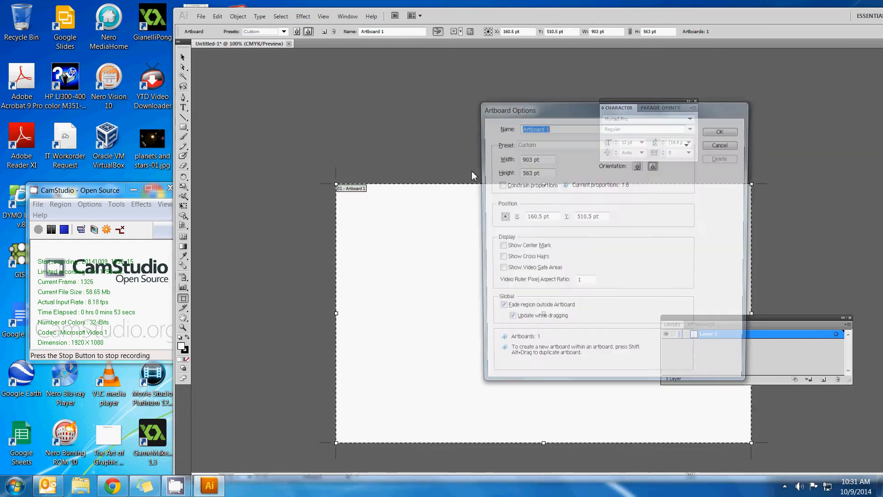
click(721, 145)
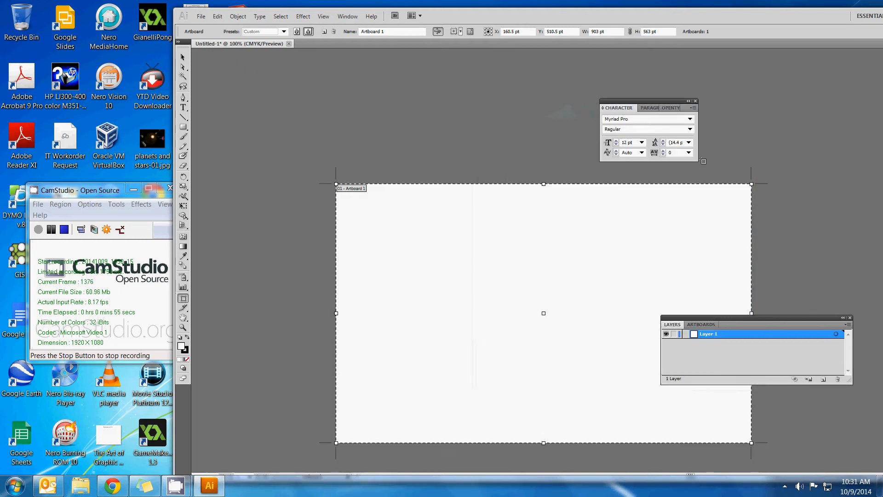
click(186, 58)
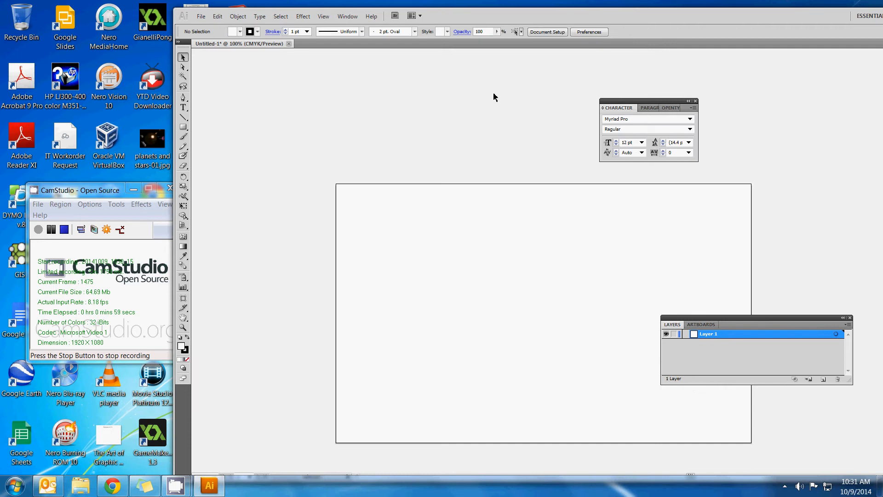
Place the image IMG_1114.JPG from the desktop into the document.
scroll(518, 185, down, 1)
drag(484, 3, 621, 1)
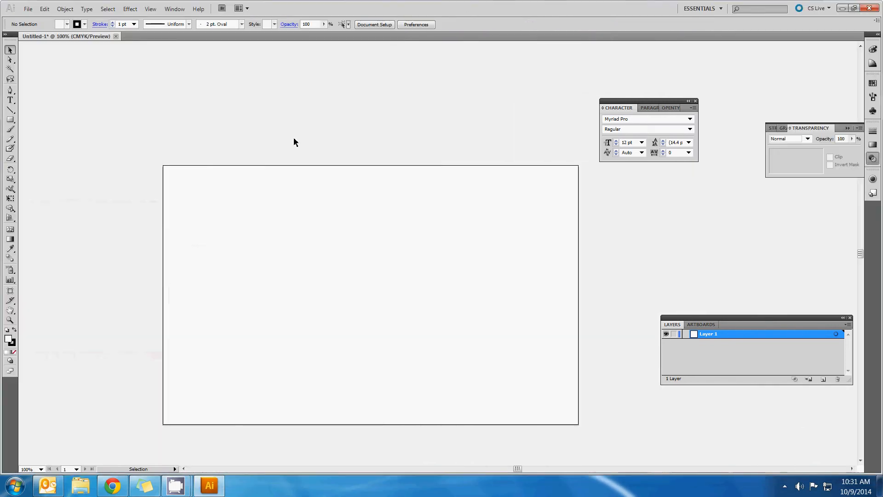
drag(331, 12, 671, 12)
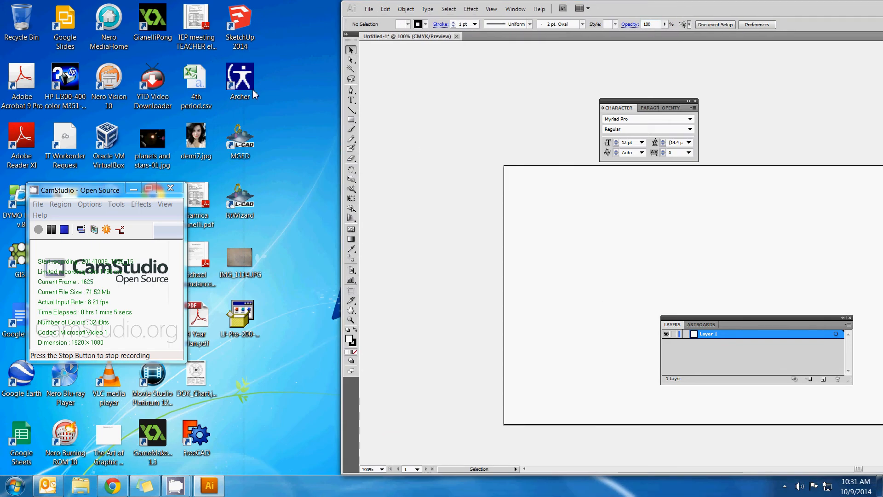
drag(240, 257, 588, 220)
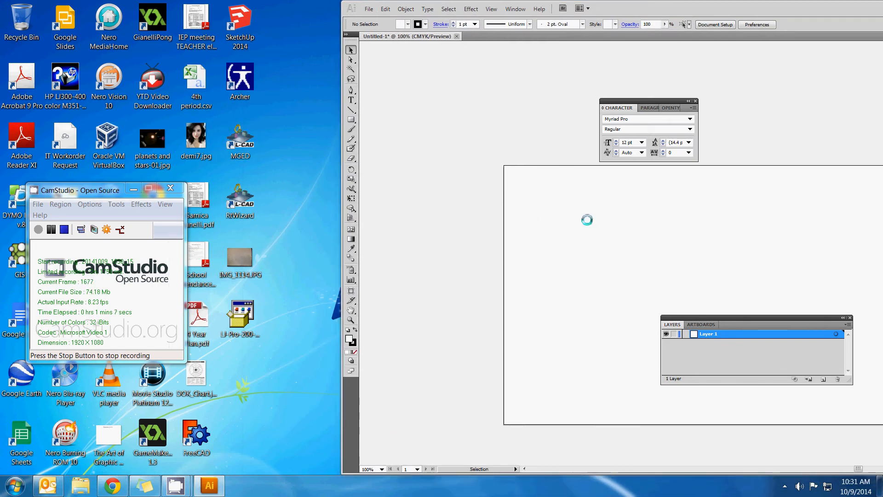
drag(595, 13, 322, 1)
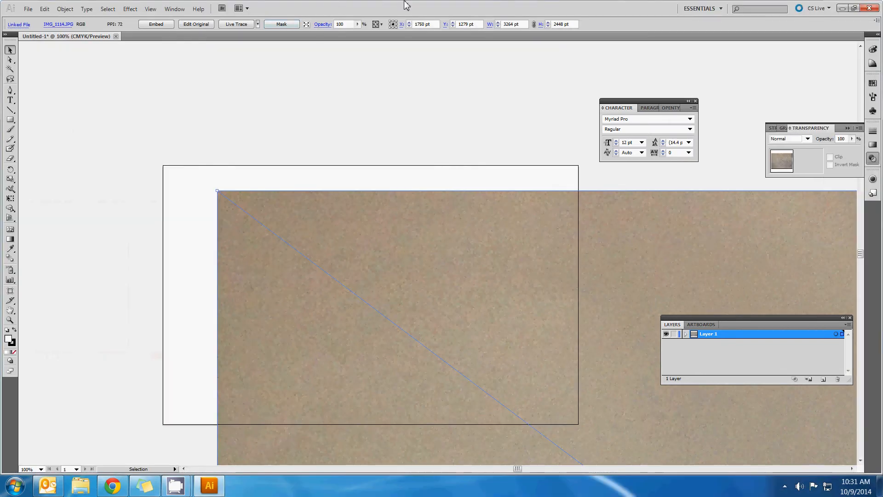
drag(406, 4, 347, 2)
Move the placed photo over the artboard and scale it down proportionally to about 1312 × 984 pt.
scroll(349, 295, down, 5)
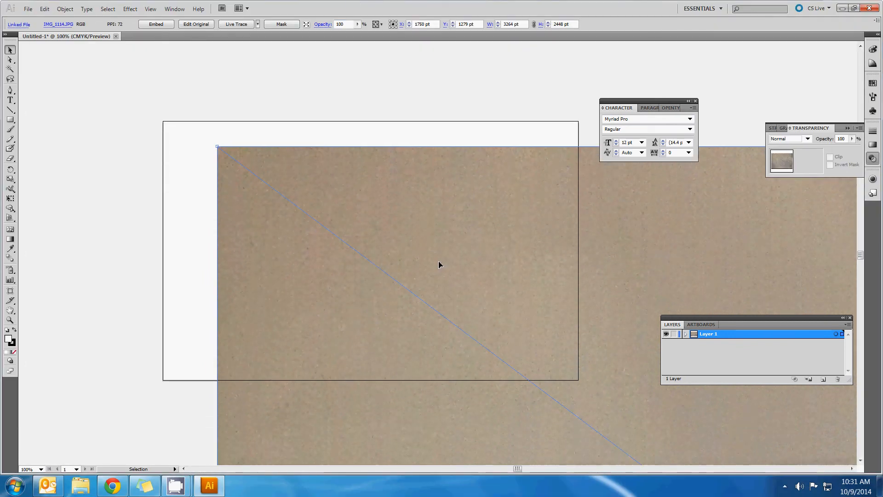
scroll(440, 262, down, 4)
scroll(445, 261, down, 6)
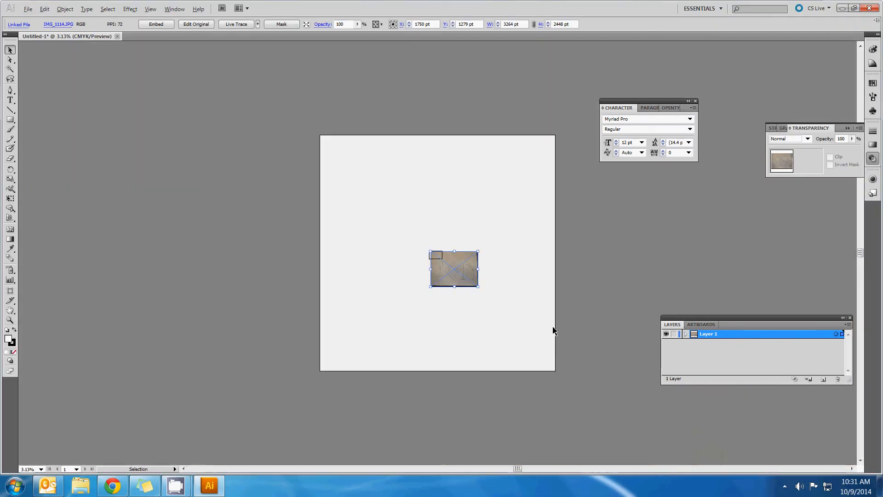
scroll(511, 345, up, 3)
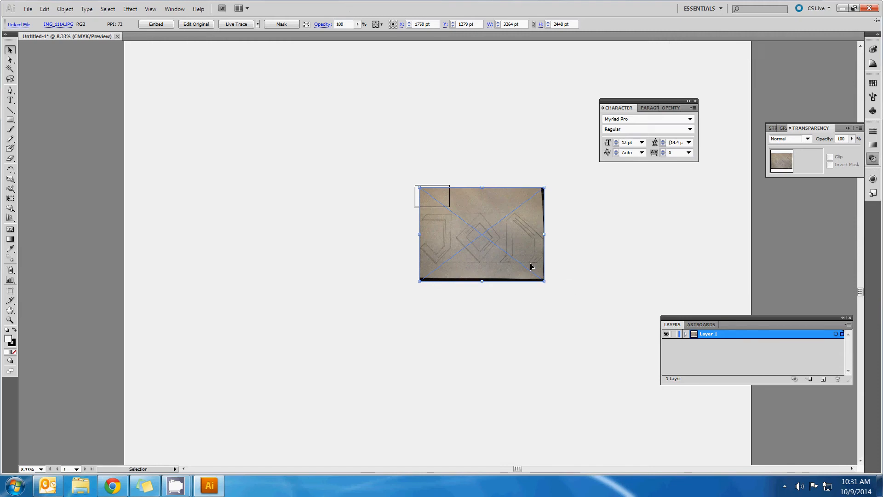
mouse_move(529, 264)
mouse_down()
mouse_move(523, 256)
mouse_move(528, 263)
mouse_up()
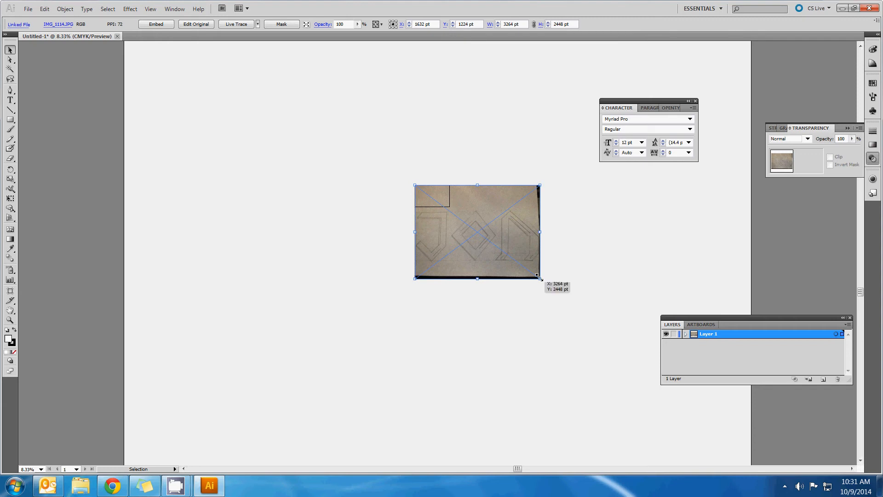
drag(513, 249, 509, 221)
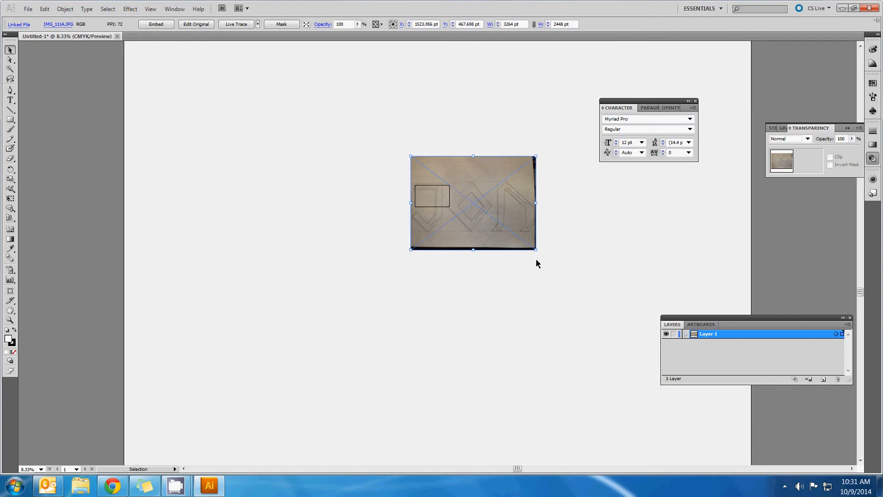
drag(536, 250, 461, 194)
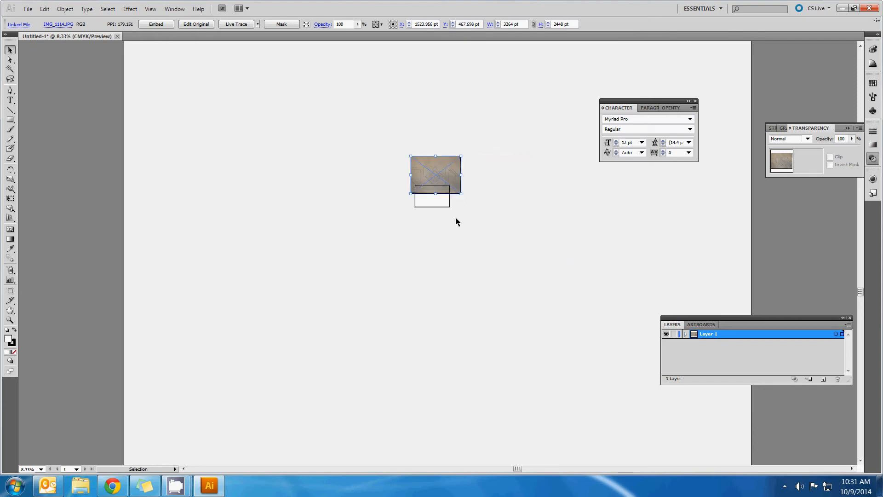
Reposition the photo on the artboard and scale it proportionally to about 901 × 676 pt, matching the artboard's width.
alt+scroll(458, 235, up, 4)
scroll(374, 164, up, 2)
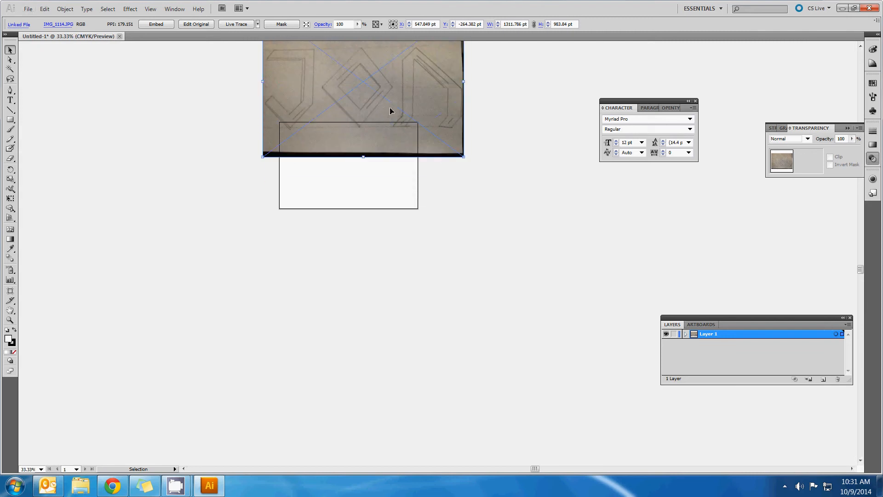
drag(391, 110, 403, 197)
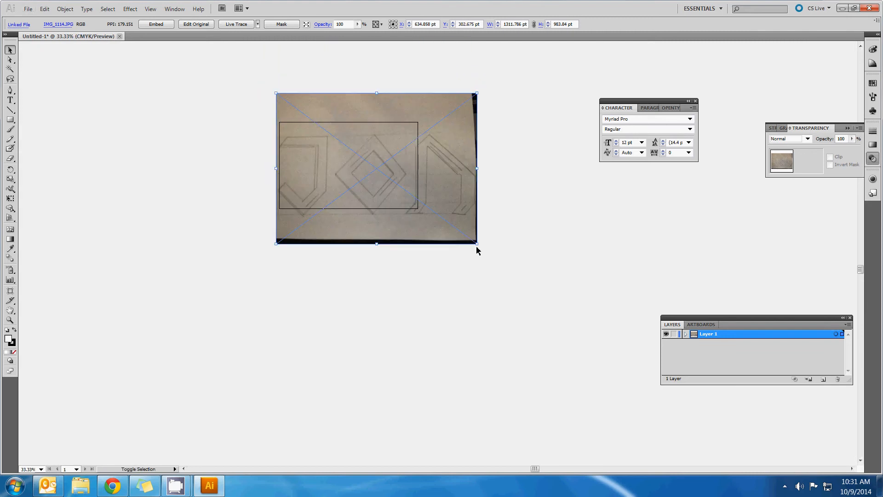
drag(477, 244, 414, 211)
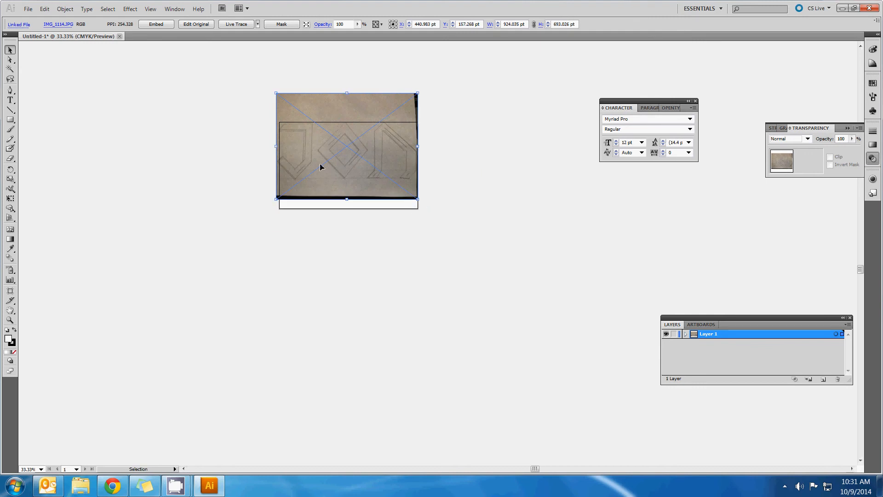
drag(277, 93, 281, 96)
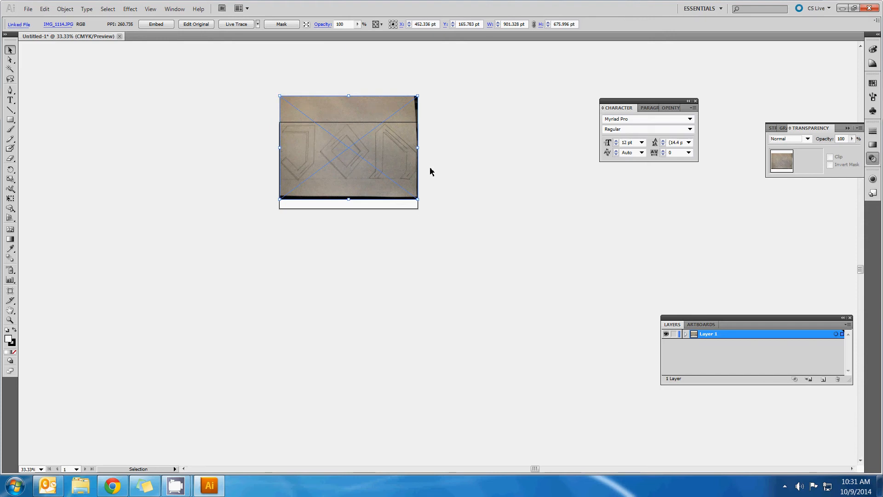
Nudge the photo vertically to a Y position of about 265 pt, so the sketched letters sit within the artboard.
key(Down)
key(Down)
key(Down)
key(Down)
key(Down)
key(Down)
key(Down)
key(Down)
key(Down)
key(Down)
key(Down)
key(Down)
key(Down)
key(Down)
key(Down)
key(Down)
key(Down)
key(Down)
key(Down)
key(Down)
key(Down)
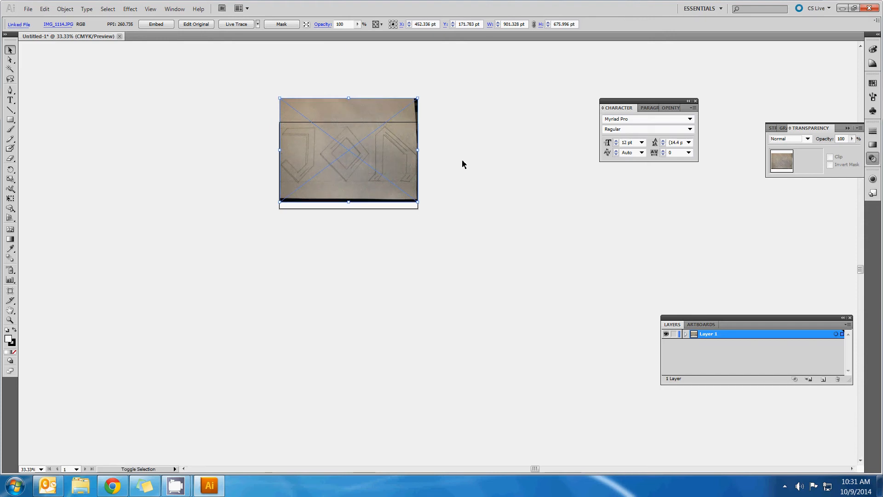
key(Down)
key(Down)
key(Down)
key(Down)
key(Down)
key(Down)
key(Down)
key(Down)
key(Down)
key(Down)
key(Down)
key(Down)
key(Down)
key(Down)
key(Down)
key(Down)
key(Down)
key(Down)
key(Down)
key(Down)
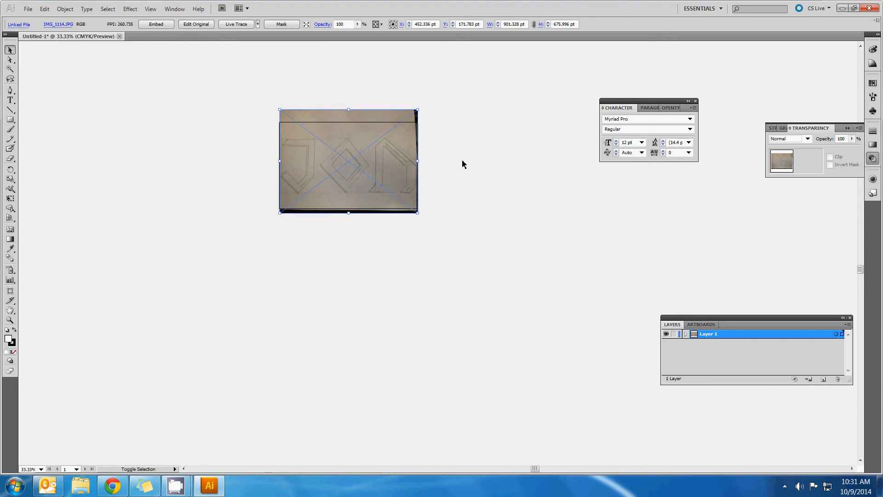
key(Up)
key(Up)
key(Up)
key(Up)
key(Up)
key(Up)
key(Up)
key(Up)
key(Up)
key(Up)
key(Up)
key(Up)
key(Up)
key(Up)
key(Up)
key(Up)
key(Up)
key(Up)
key(Up)
key(Up)
scroll(355, 177, up, 2)
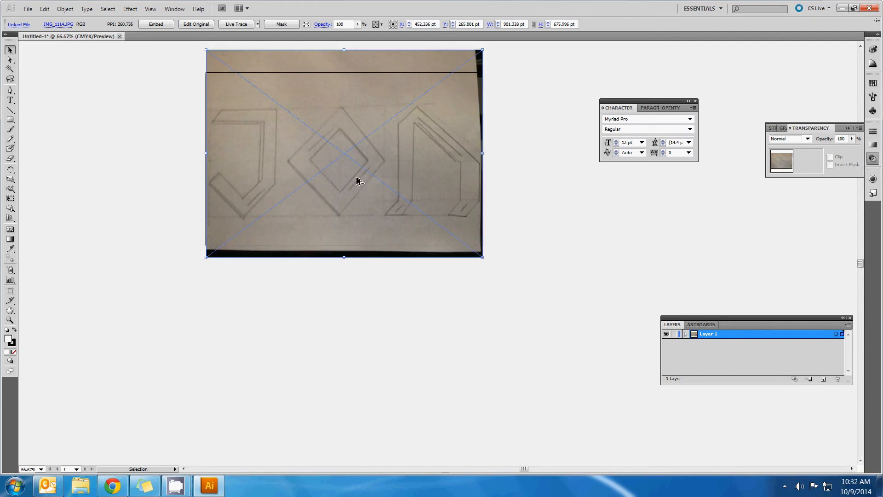
Lock the layer holding the photo and rename it scan.
click(698, 359)
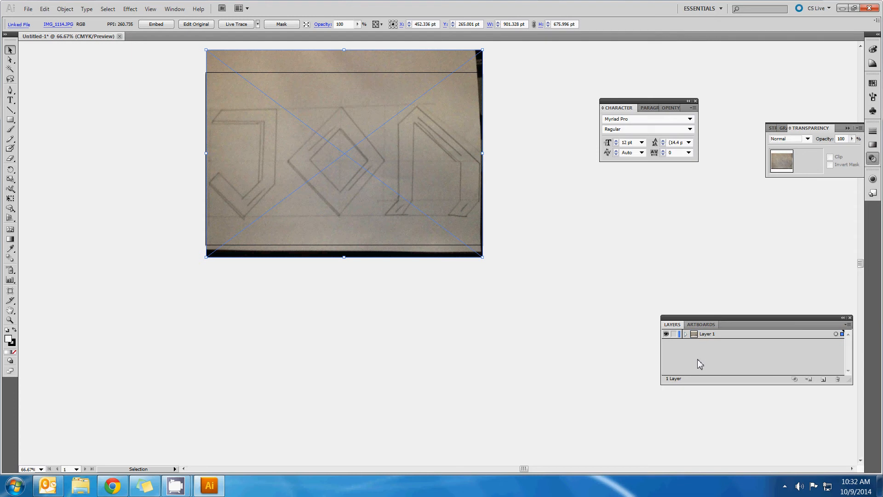
click(674, 334)
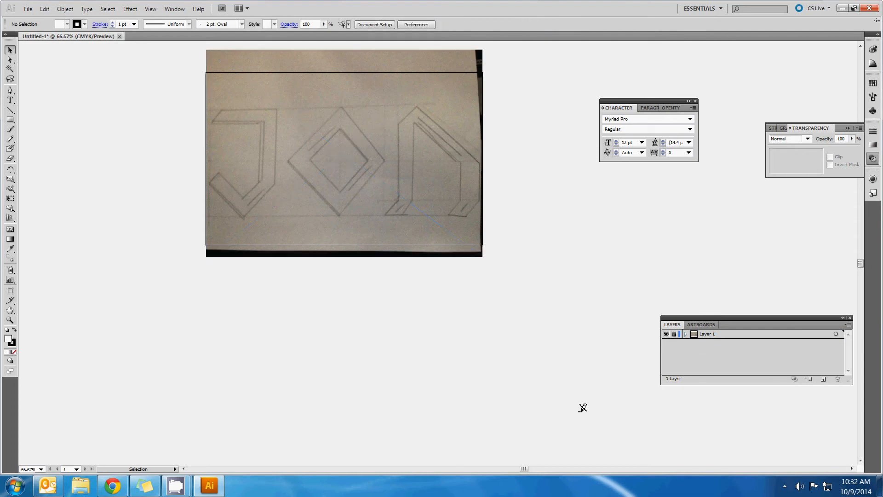
double_click(711, 333)
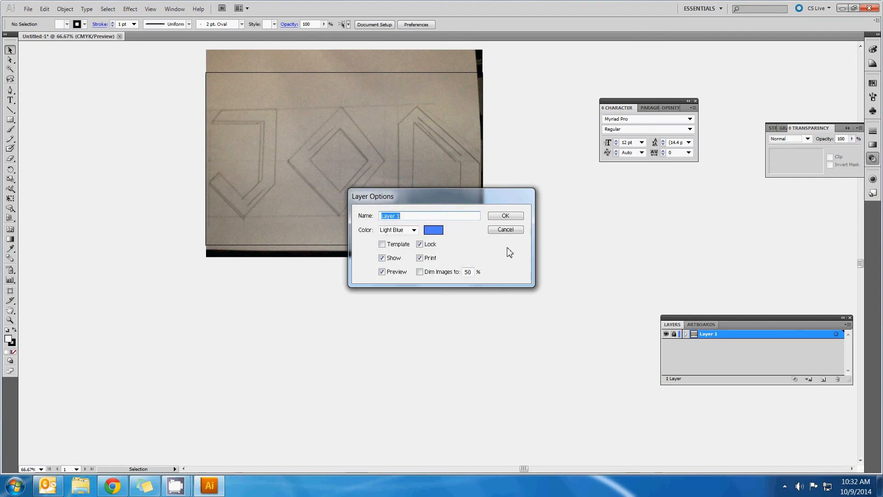
text(scan)
key(Return)
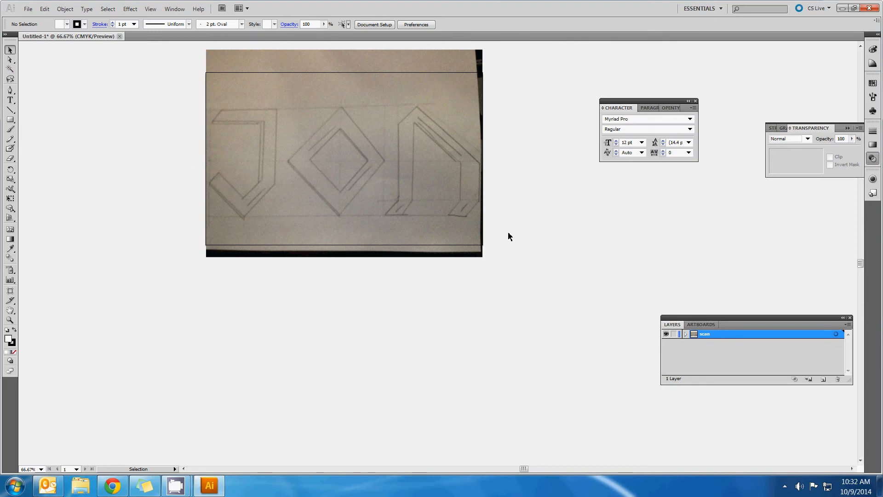
Hide the character settings and rotate the photo slightly clockwise so the sketched lettering lines run level.
key(ctrl+t)
click(467, 238)
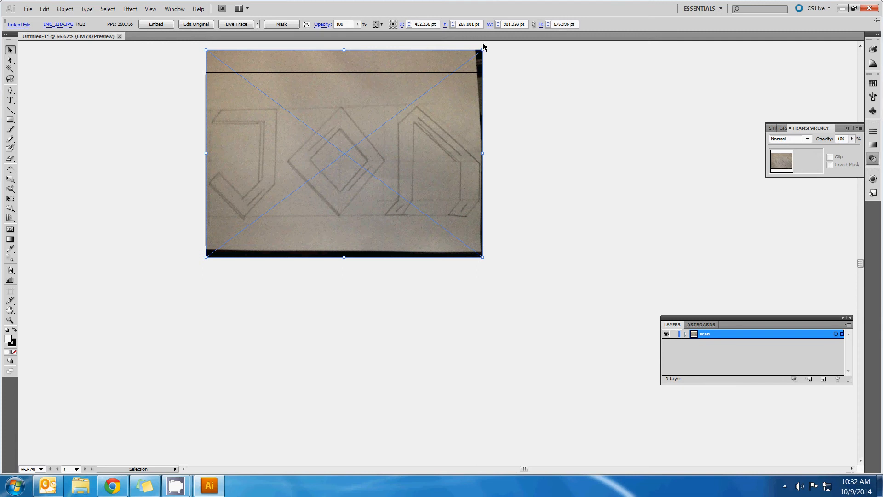
drag(483, 49, 485, 50)
click(9, 59)
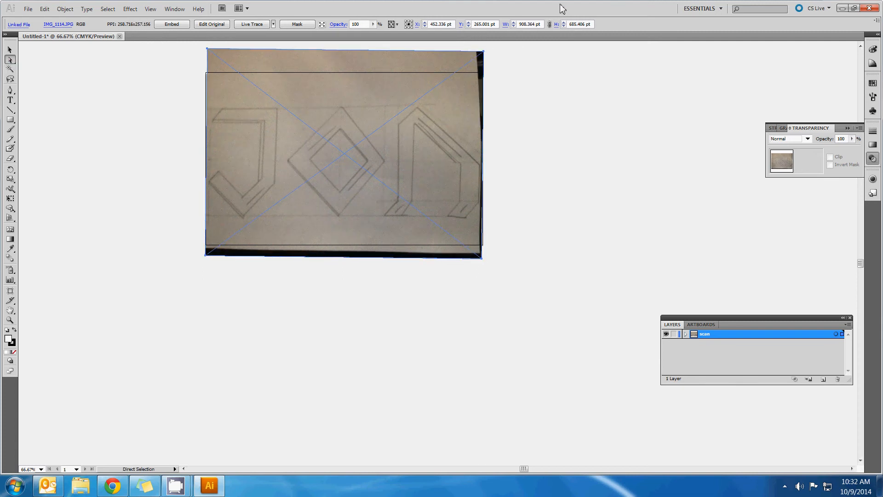
drag(483, 53, 506, 54)
key(ctrl+z)
key(ctrl+z)
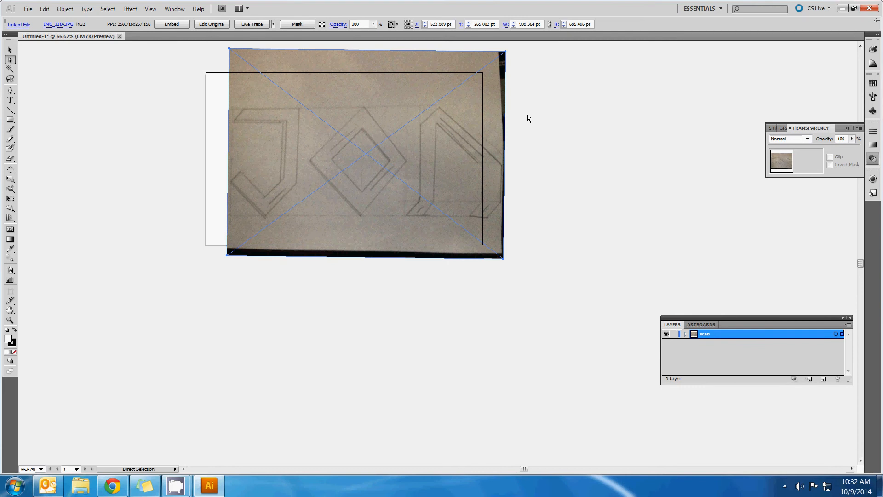
key(ctrl+z)
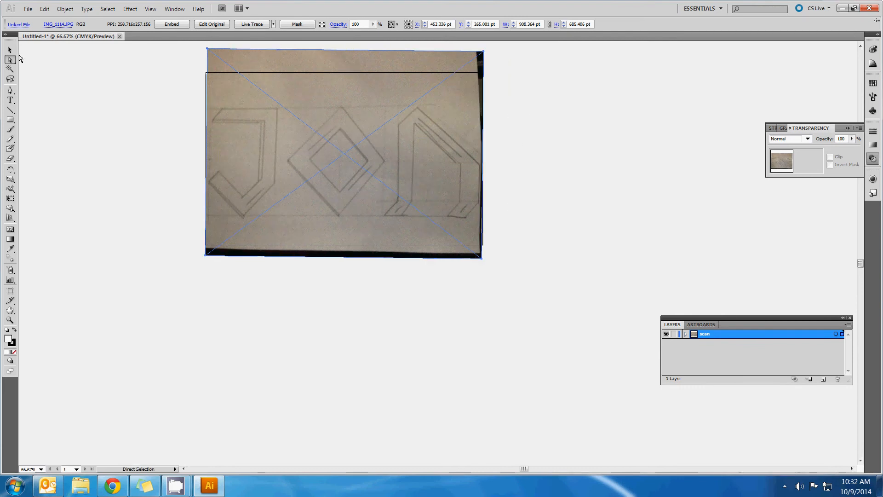
click(10, 50)
click(634, 193)
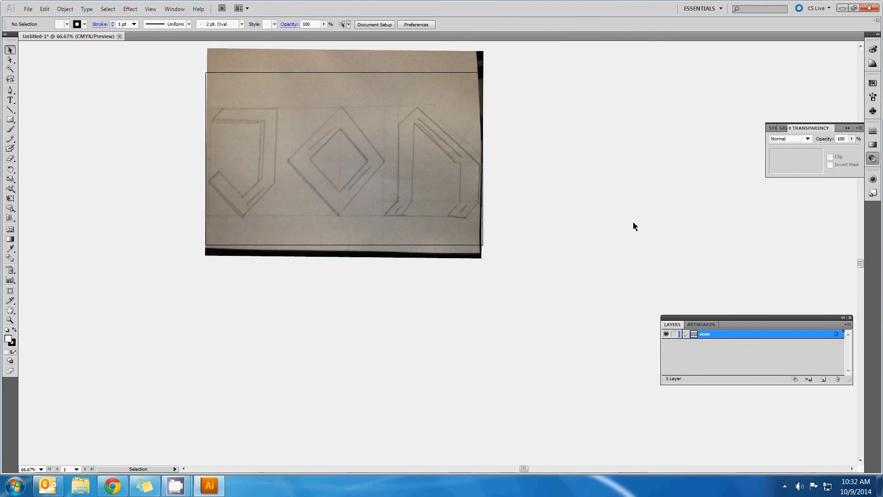
Lock the scan layer and add a new layer above it named guidelines.
click(674, 334)
click(823, 380)
click(707, 343)
double_click(708, 335)
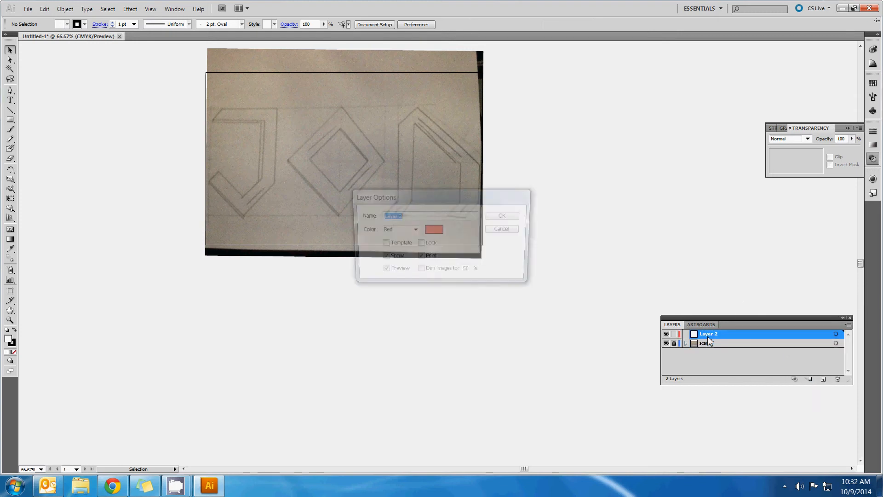
text(guidelines)
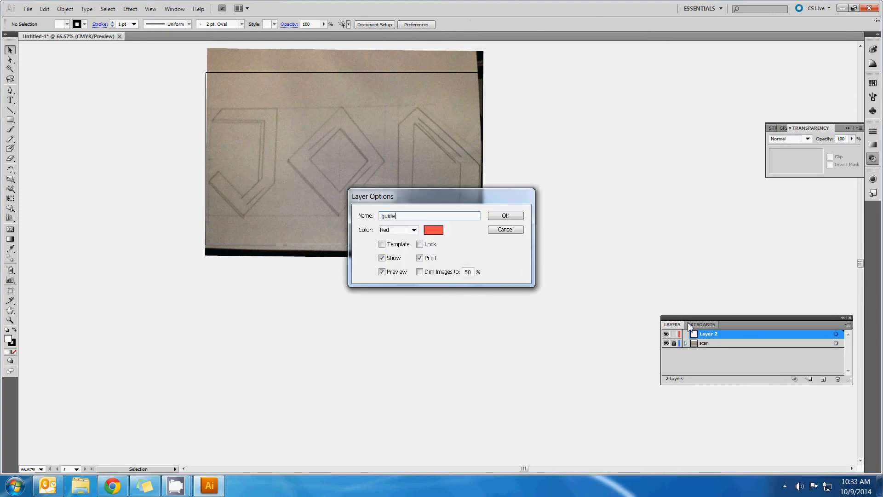
key(Return)
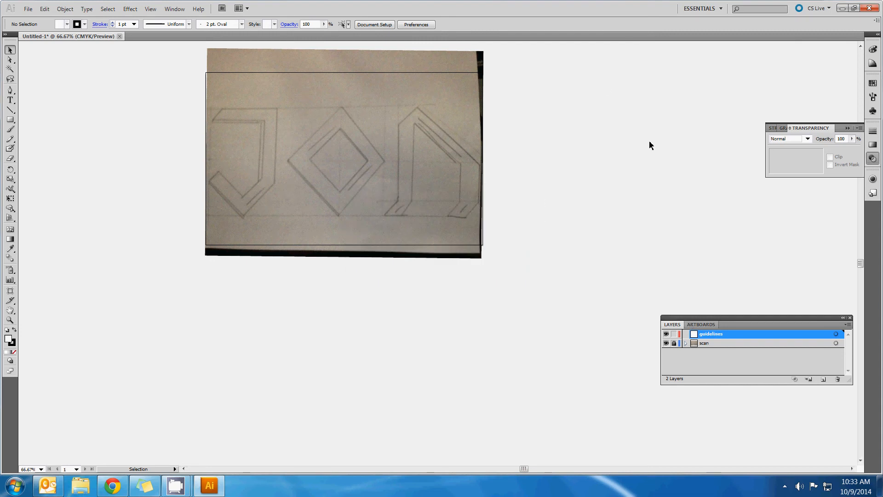
Show the rulers around the document.
scroll(91, 147, up, 3)
scroll(78, 156, up, 1)
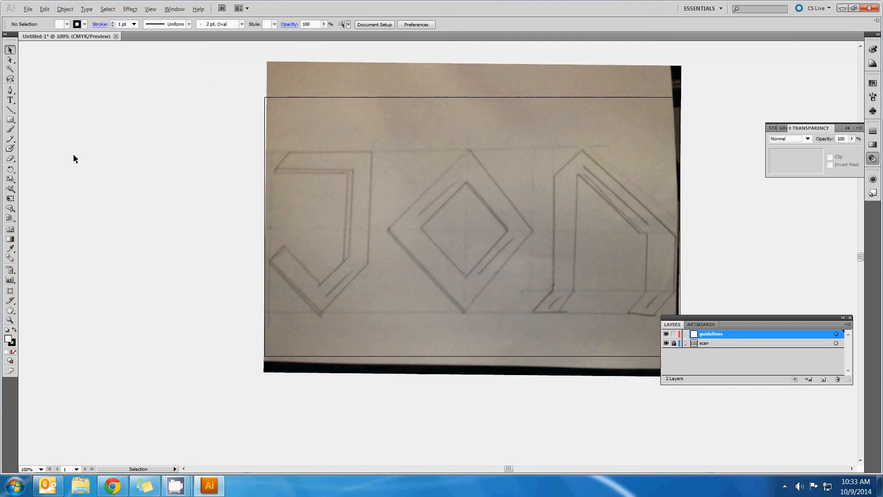
drag(443, 158, 278, 180)
key(space)
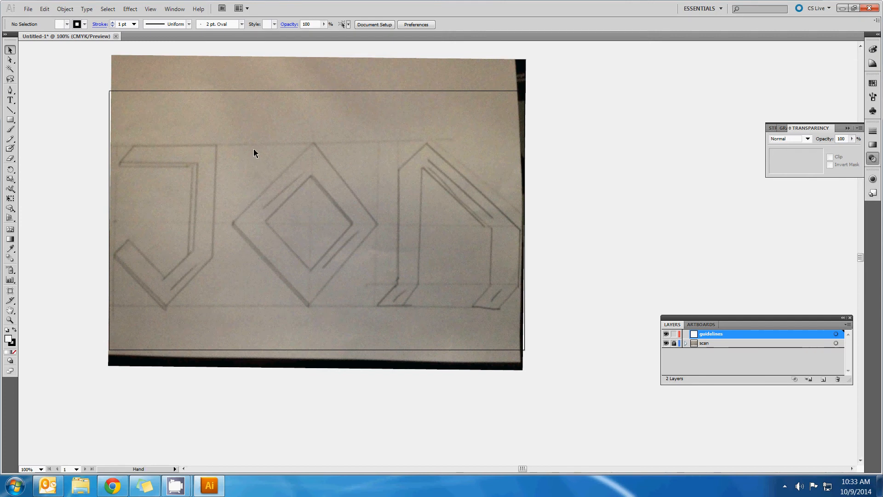
drag(254, 150, 298, 169)
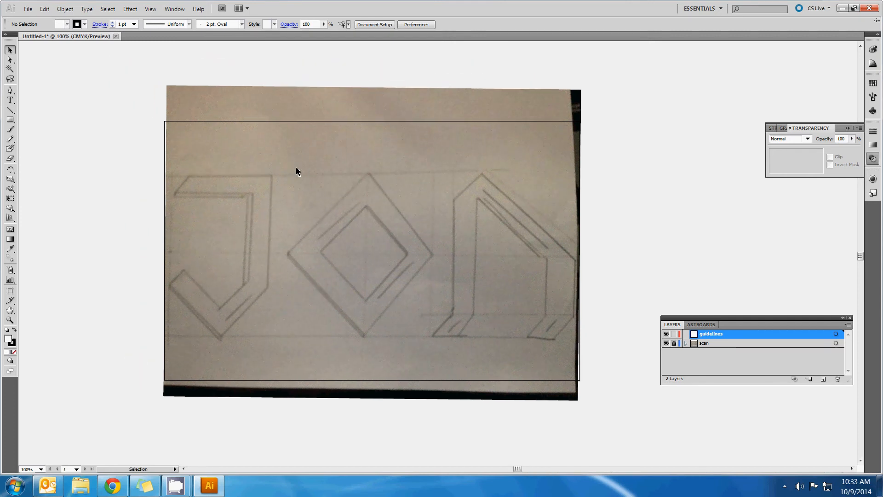
click(151, 10)
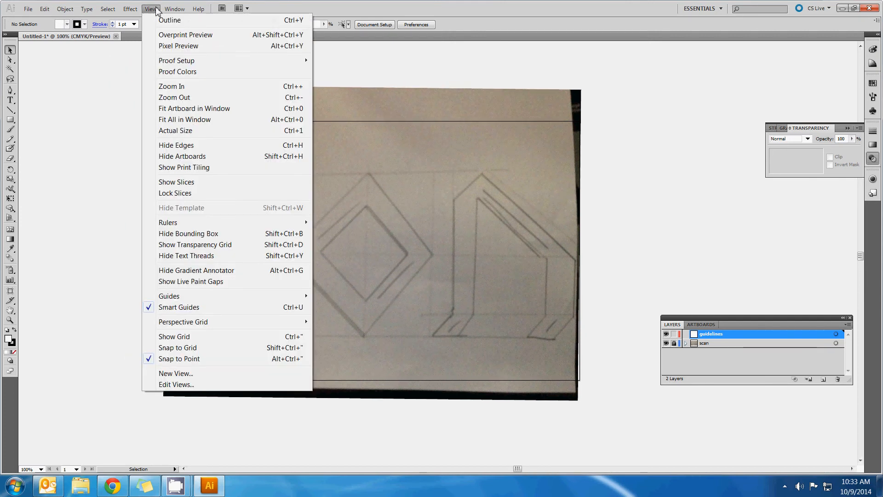
mouse_move(208, 225)
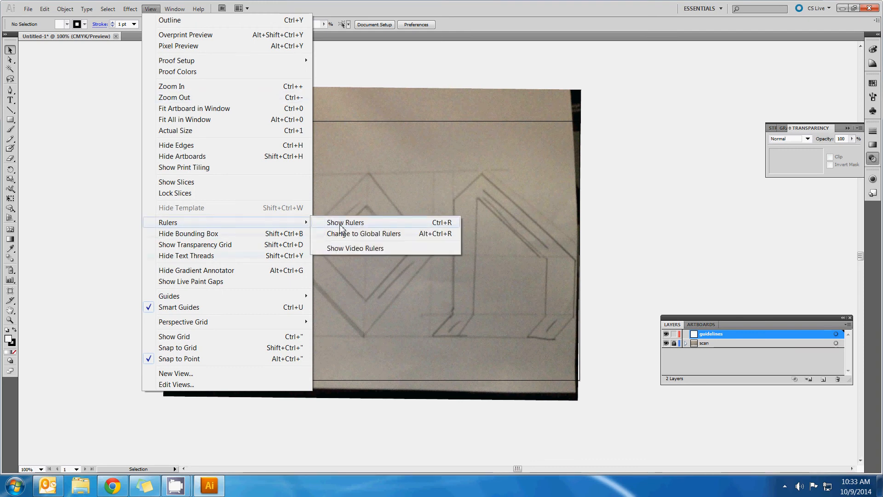
click(359, 224)
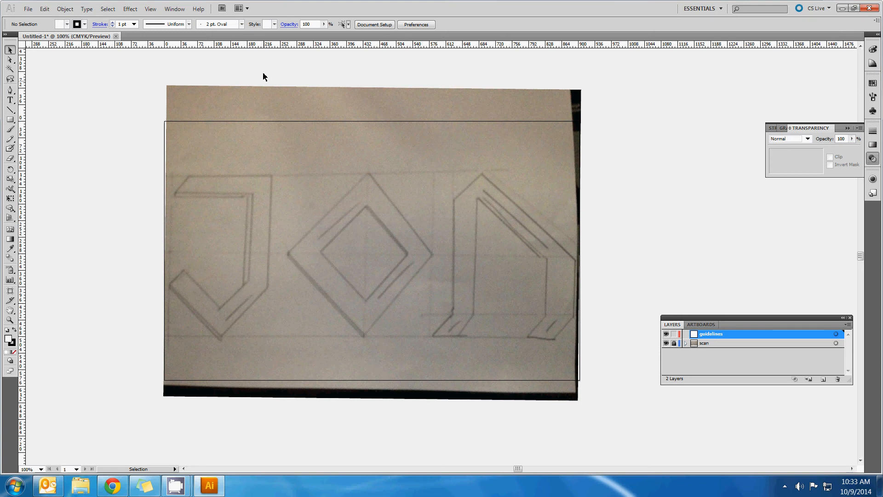
Place horizontal guides along the letters' top edge at about Y 120 pt and along their baseline at about Y 468 pt.
drag(265, 75, 274, 179)
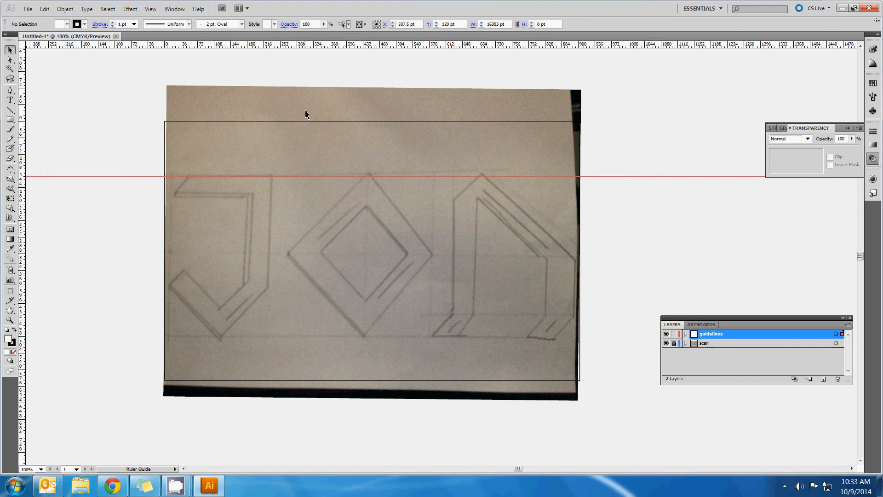
drag(306, 115, 308, 340)
click(307, 339)
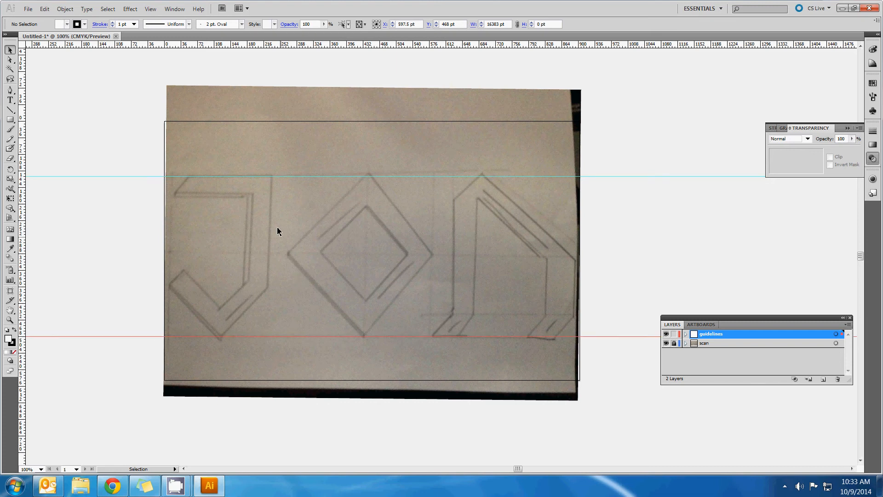
Place vertical guides at the J's left edge (about 21 pt), its right edge (about 232 pt) and the third letter's stem (about 630 pt).
drag(20, 155, 175, 167)
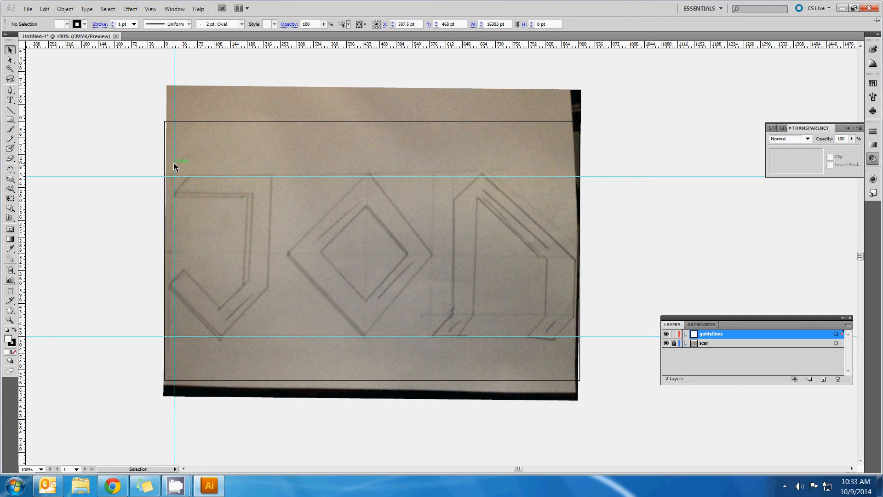
drag(24, 161, 272, 168)
drag(23, 173, 461, 172)
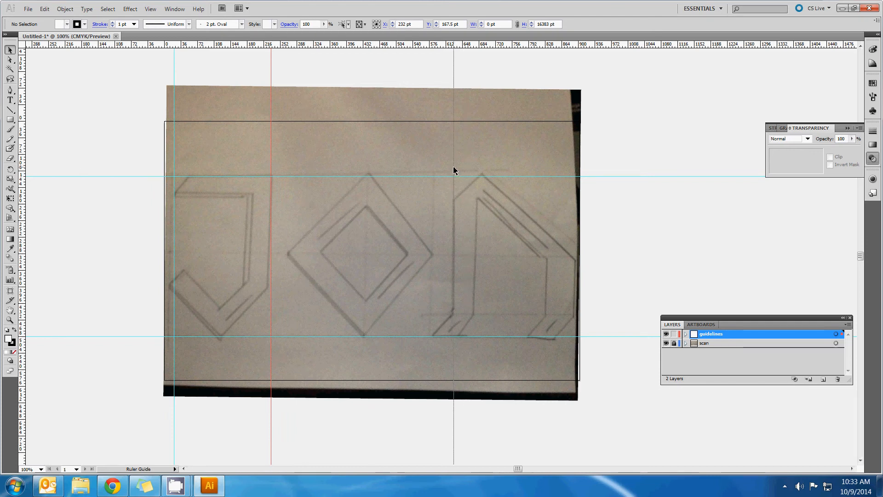
drag(453, 170, 454, 171)
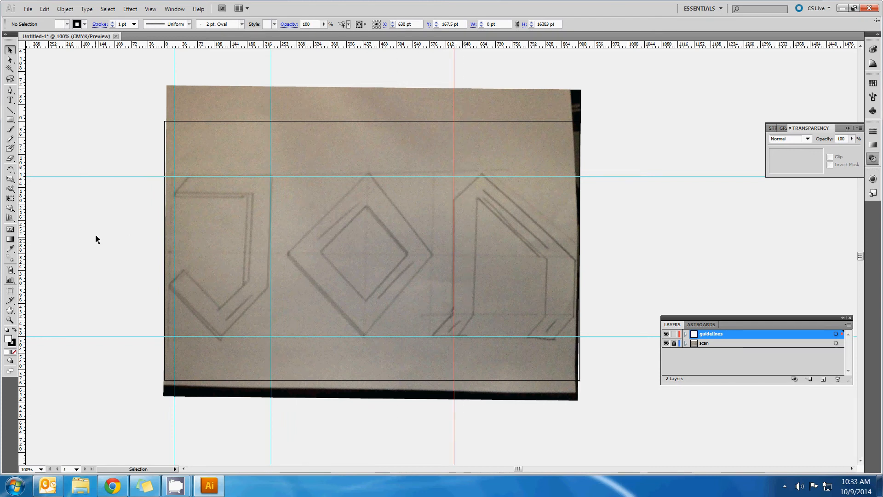
Lock the guidelines layer and add a new layer above it named drawing.
click(675, 334)
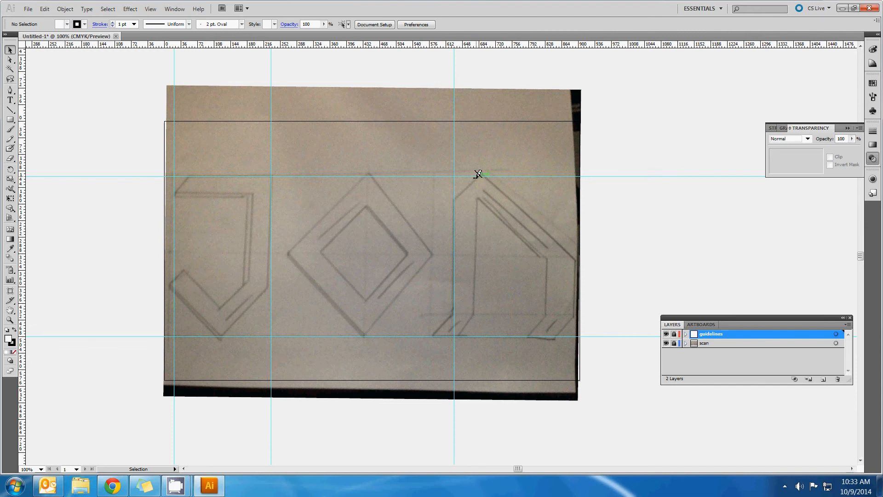
click(823, 379)
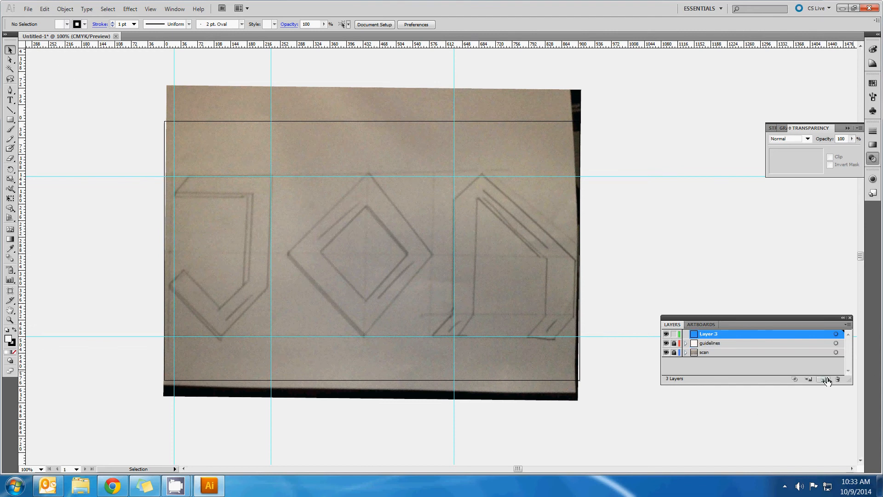
double_click(706, 336)
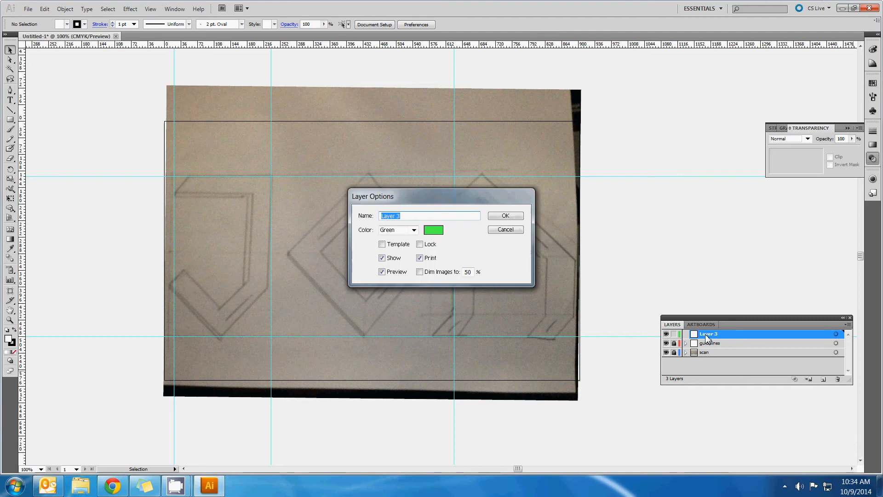
text(drawing)
key(Return)
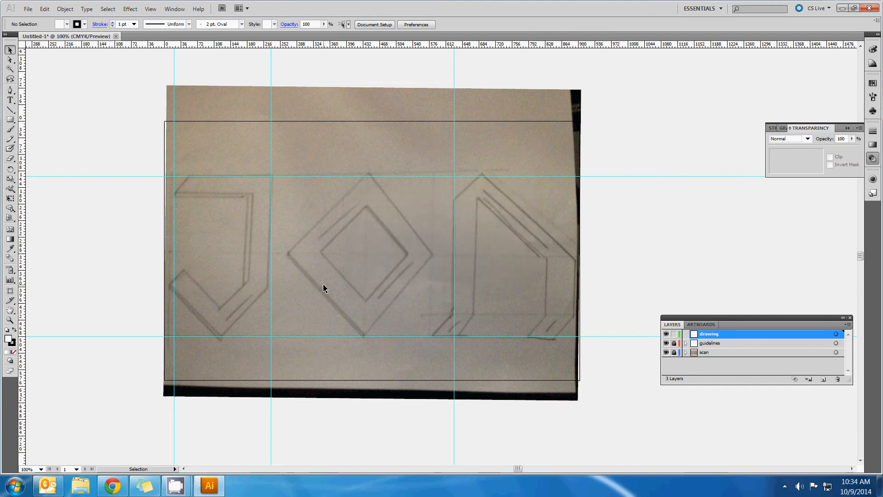
Start a Pen path at the J's upper-left tip on the first vertical guide, at about X 21, Y 156 pt.
click(10, 92)
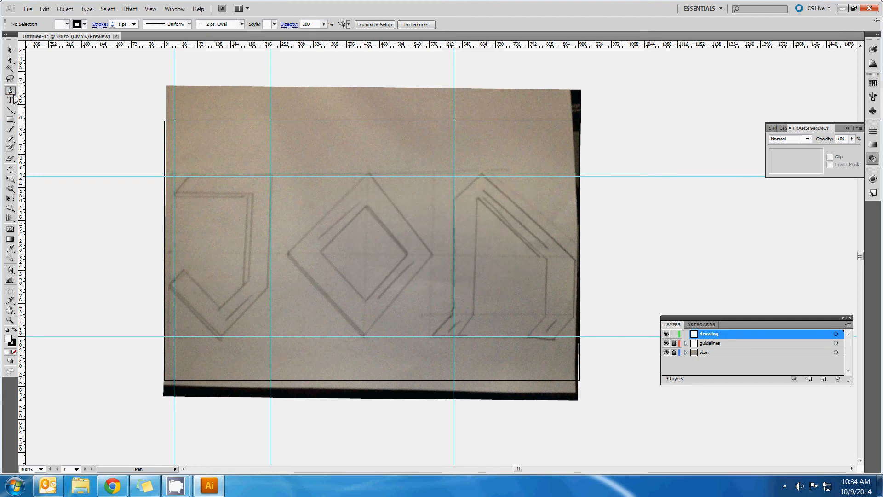
scroll(198, 182, up, 2)
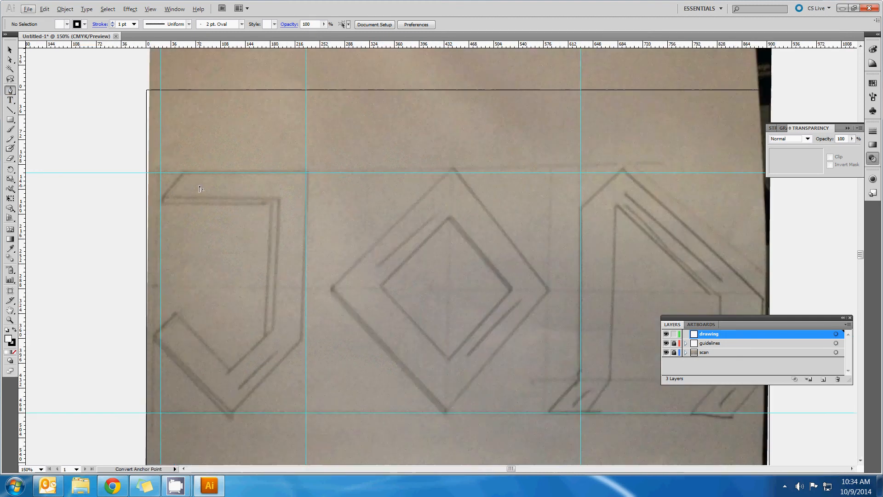
key(space)
drag(212, 199, 343, 167)
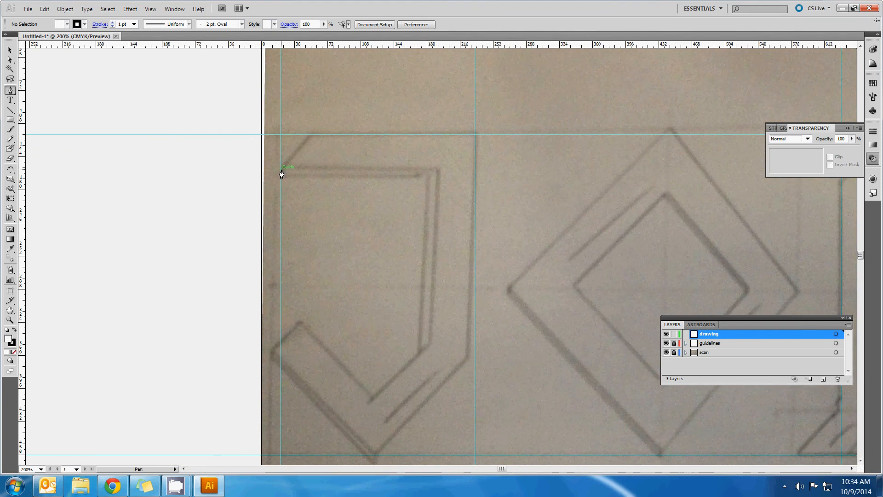
click(281, 169)
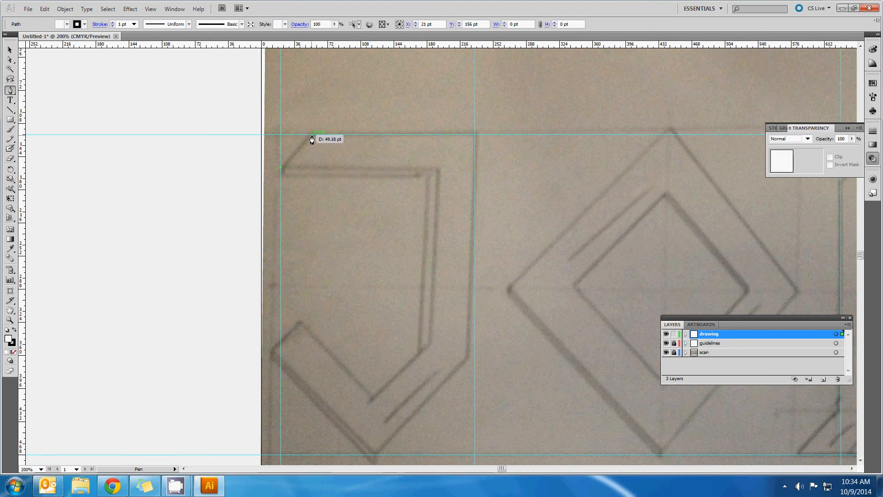
click(313, 136)
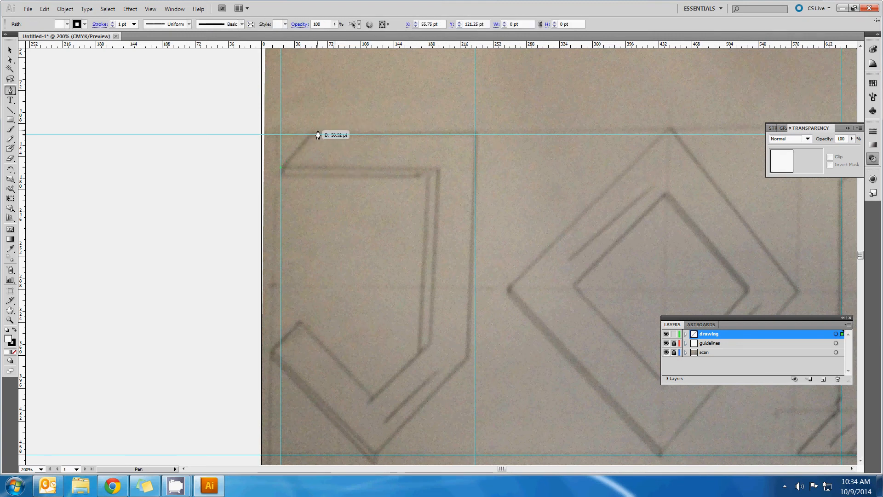
click(313, 136)
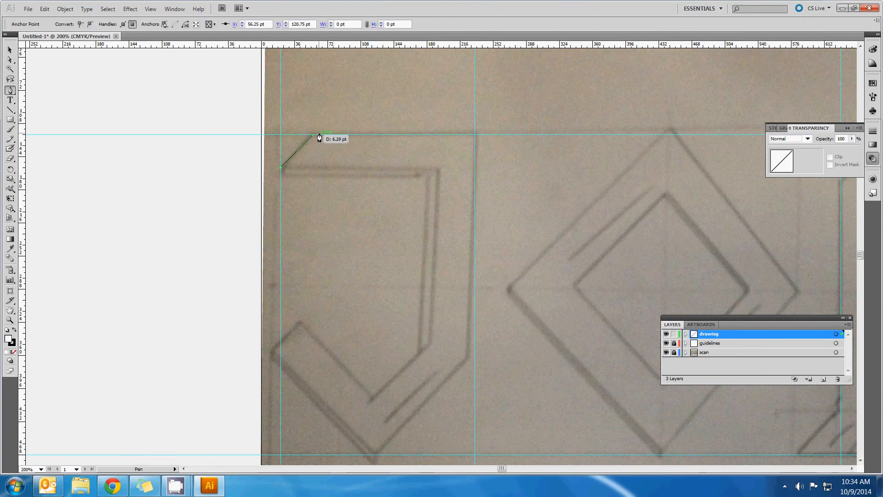
key(ctrl+z)
drag(321, 135, 329, 135)
key(ctrl+z)
shift+click(322, 134)
key(ctrl+z)
click(311, 135)
key(ctrl+z)
Continue the J's path through its top bevel corner, (232, 120), (232, 357.5), (124, 465.5) and (20.75, 362.25) pt, and lower its opacity to 31%.
click(314, 135)
click(475, 135)
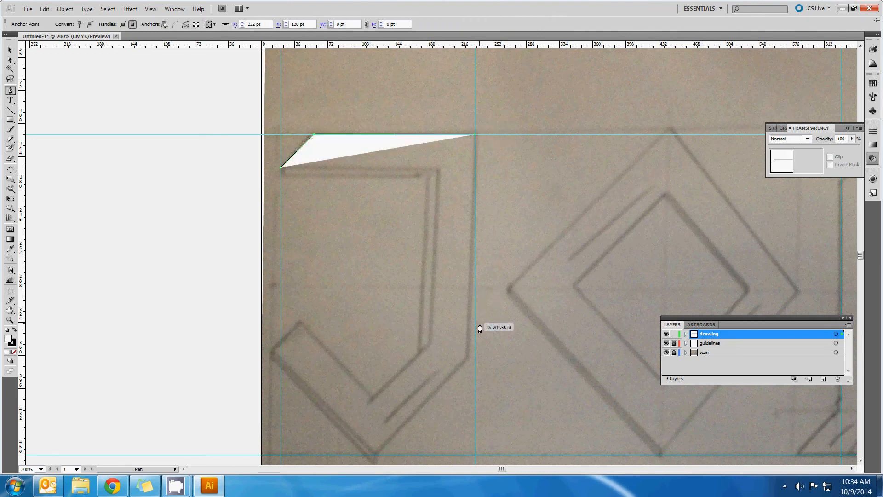
click(475, 352)
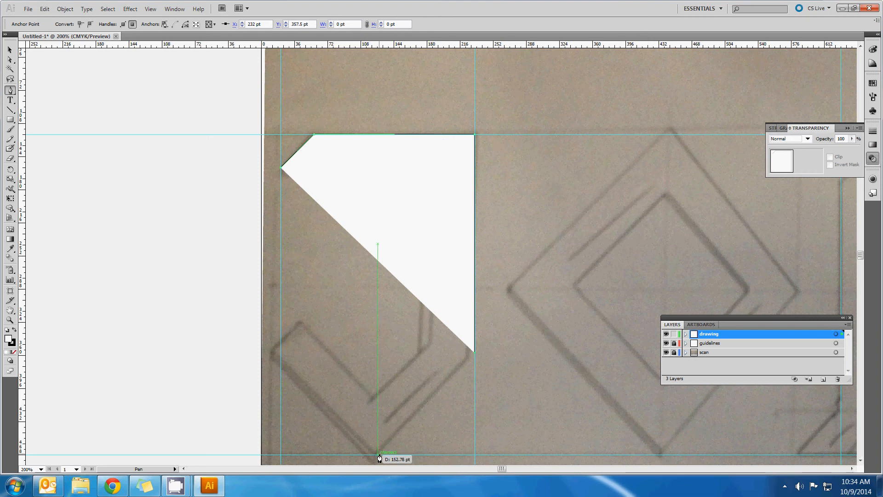
click(377, 453)
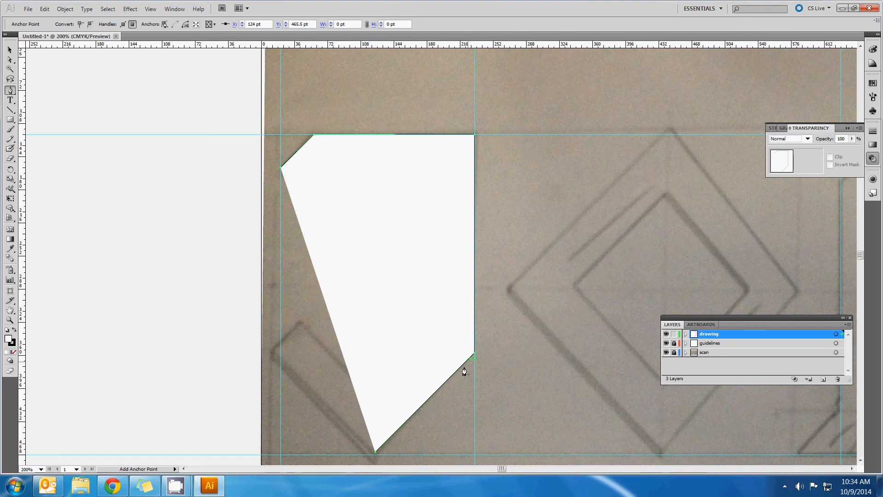
click(281, 362)
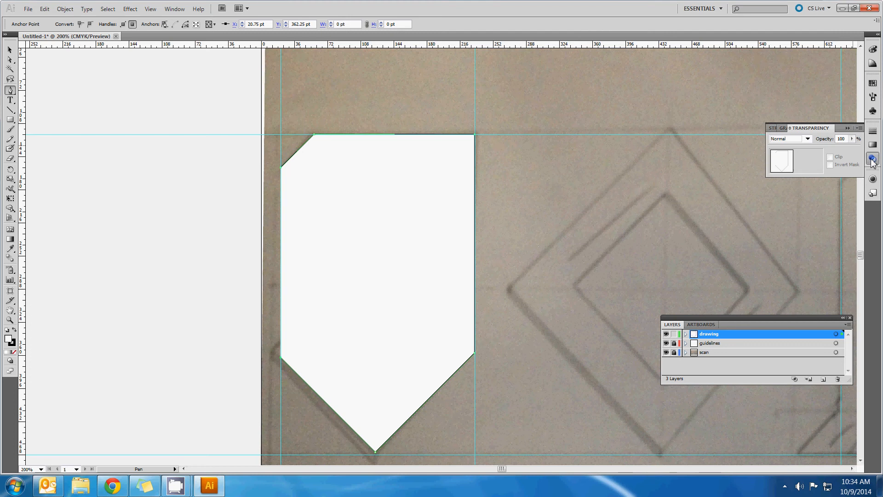
click(852, 139)
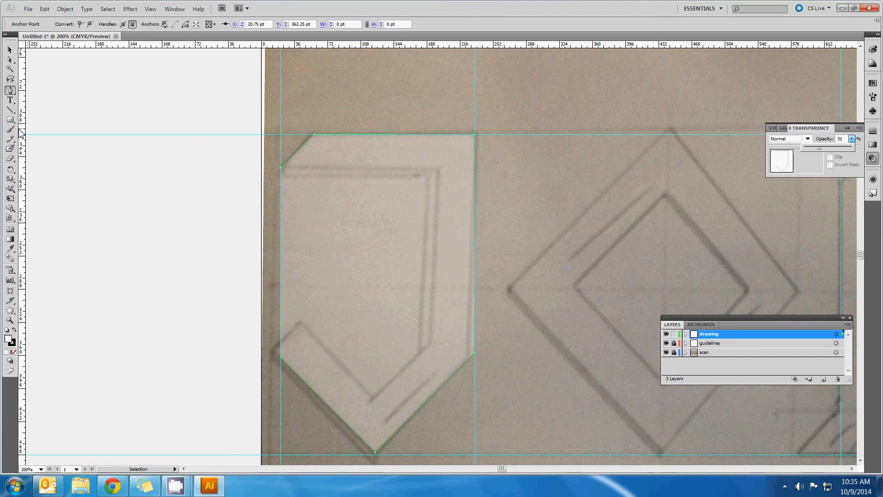
click(102, 122)
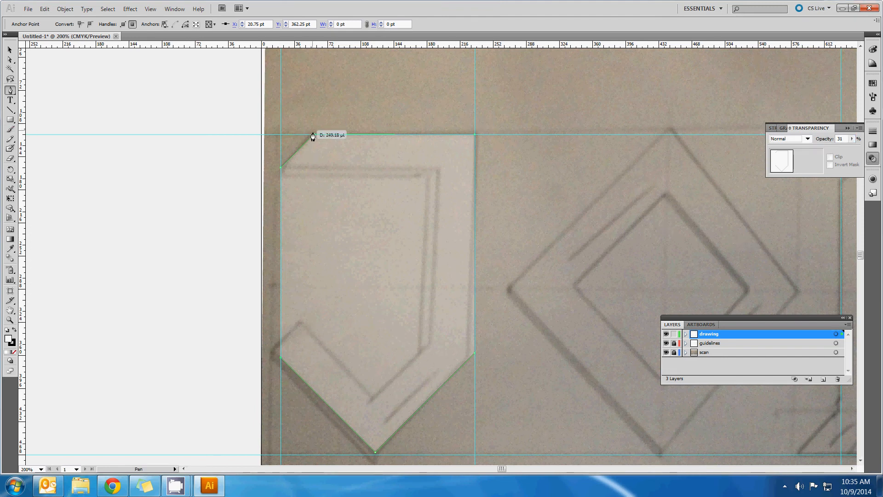
Unlock the guidelines layer, add a vertical guide at the J's top bevel corner (about 57 pt), and relock it with the drawing layer active.
click(706, 346)
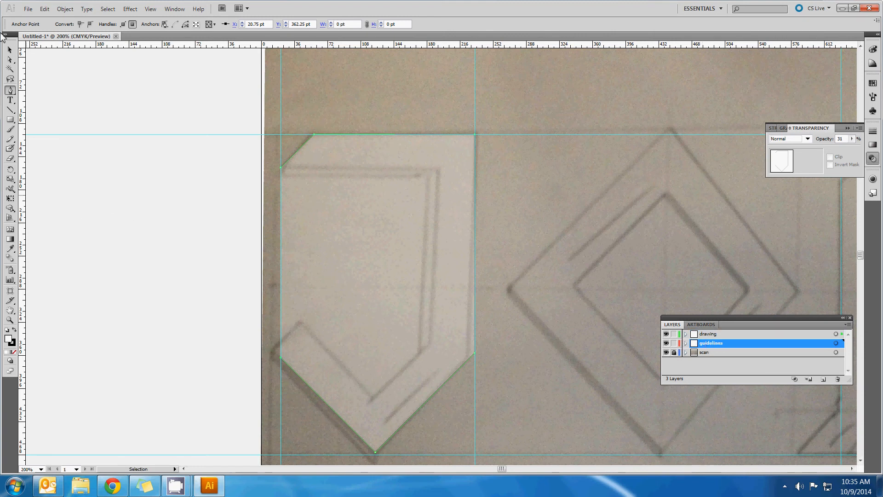
click(11, 50)
drag(21, 84, 316, 118)
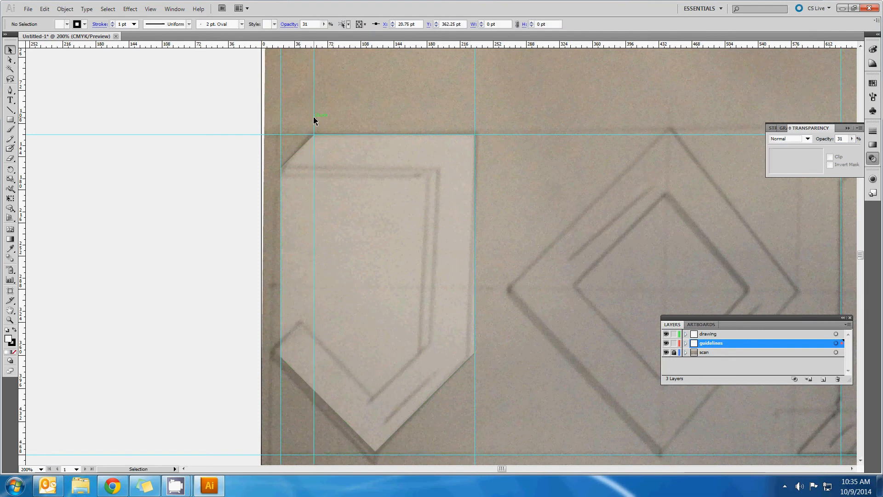
click(675, 344)
click(708, 334)
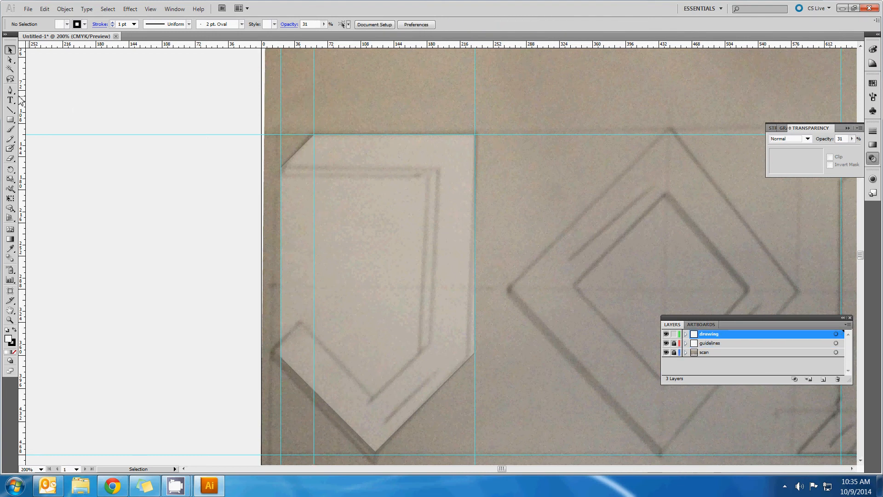
Examine the unfinished J path on its own by temporarily hiding the guidelines and scan layers.
key(p)
click(9, 49)
click(343, 135)
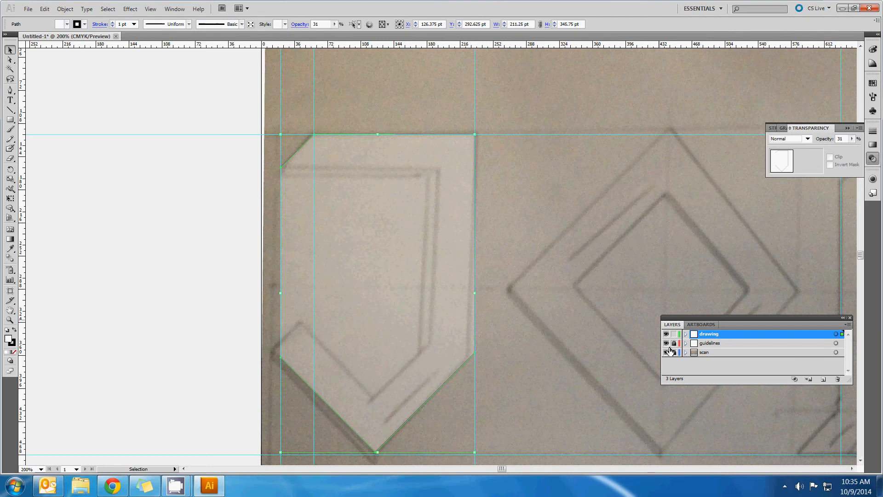
click(666, 334)
click(666, 343)
click(666, 333)
click(666, 352)
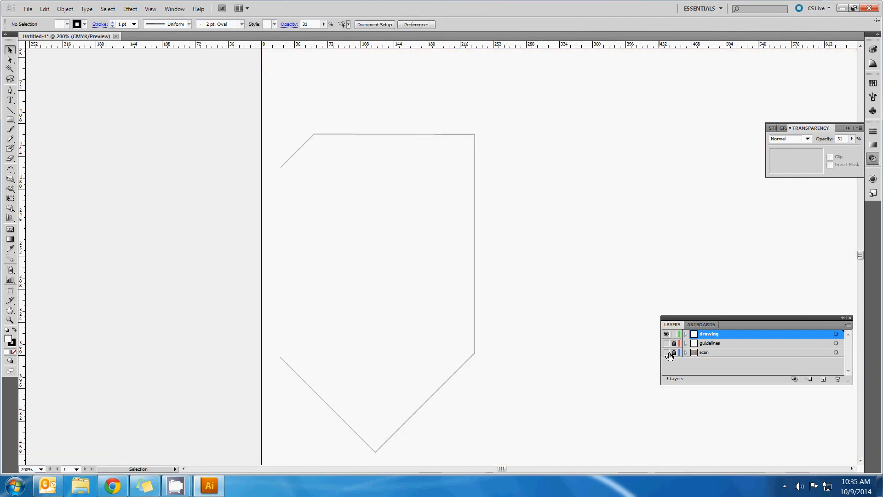
click(331, 136)
click(666, 343)
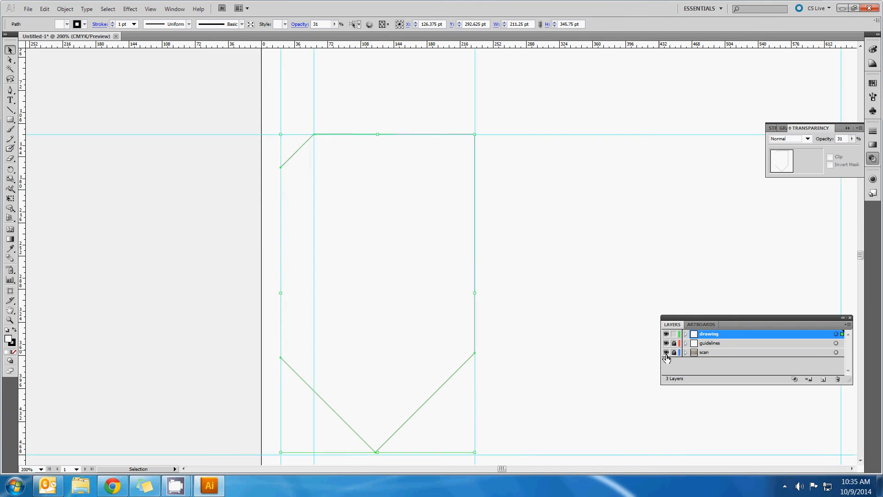
click(666, 352)
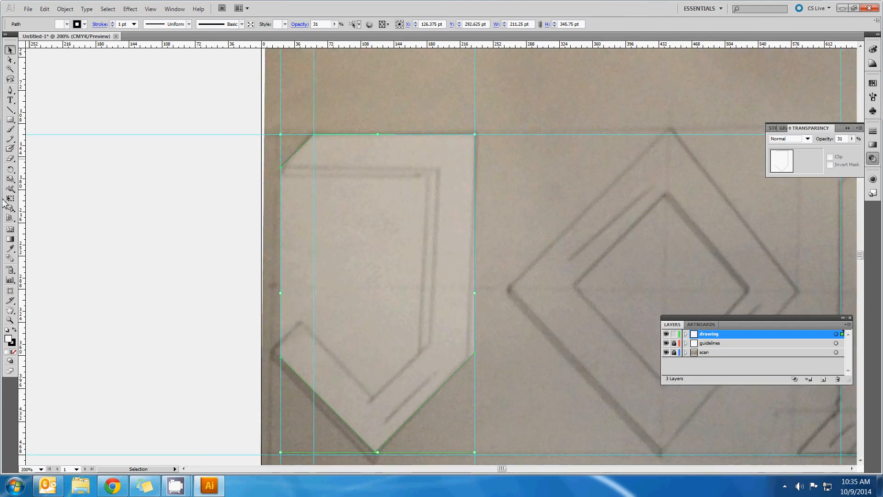
Resume the J's path from its lower-left end with the Pen tool, adding points at (56.75, 326.25) and (127.25, 396.75) pt.
click(9, 91)
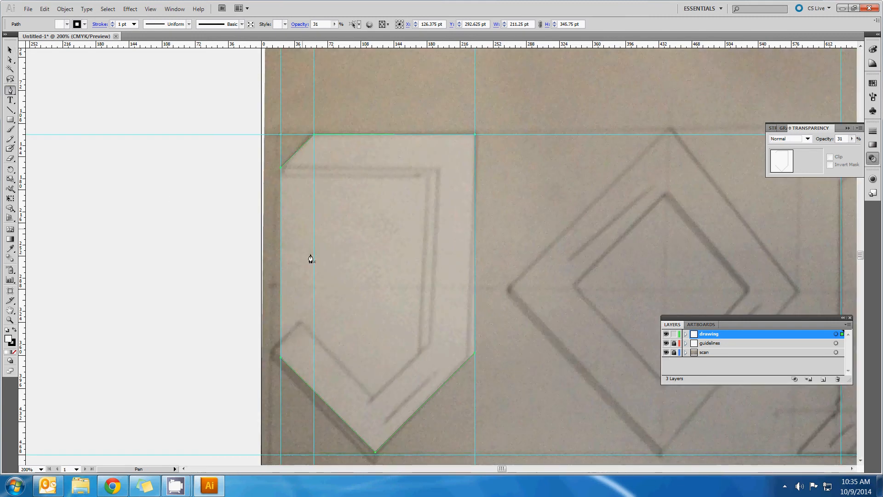
click(281, 358)
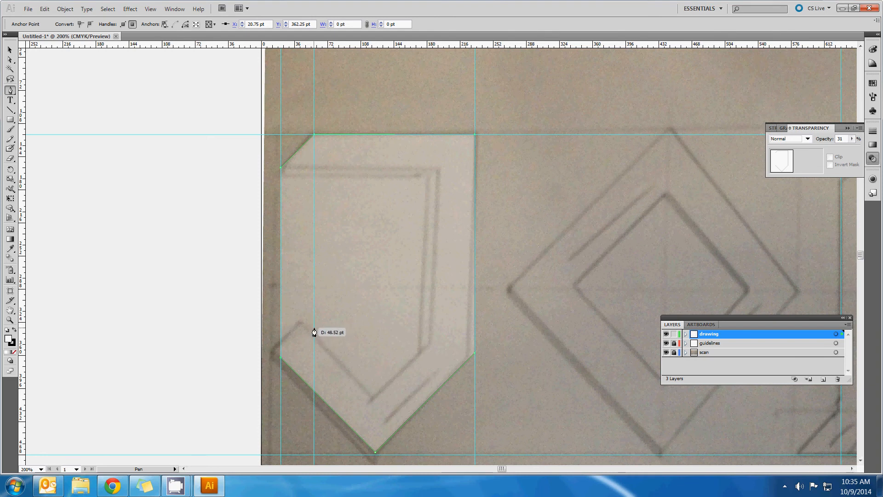
click(314, 326)
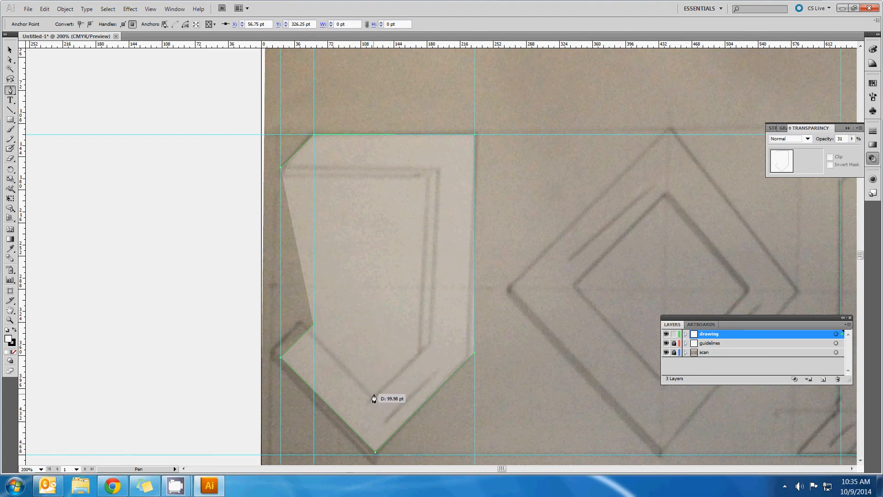
click(378, 389)
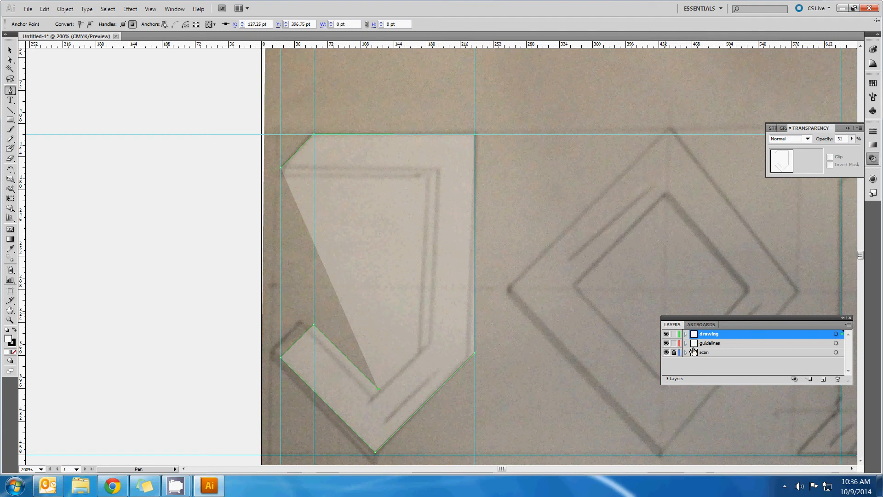
Add a horizontal guide at 357.5 pt on the guidelines layer, then lock that layer and make the drawing layer active.
click(708, 343)
drag(518, 44, 495, 357)
click(700, 334)
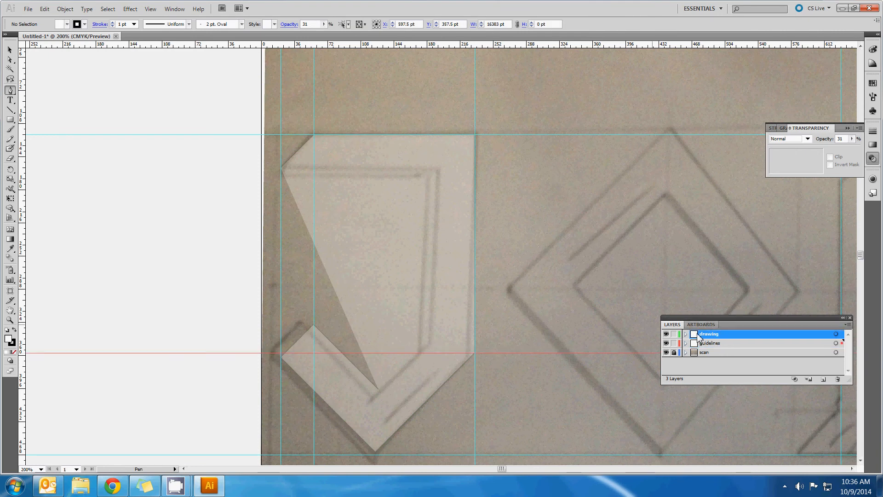
click(674, 343)
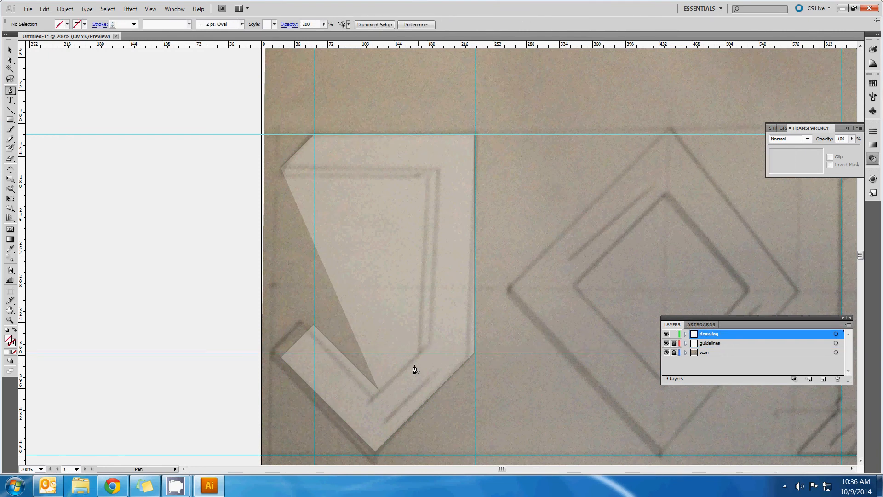
Continue the J's path diagonally up from its inner bottom corner to an anchor point at (167, 357) pt.
click(380, 390)
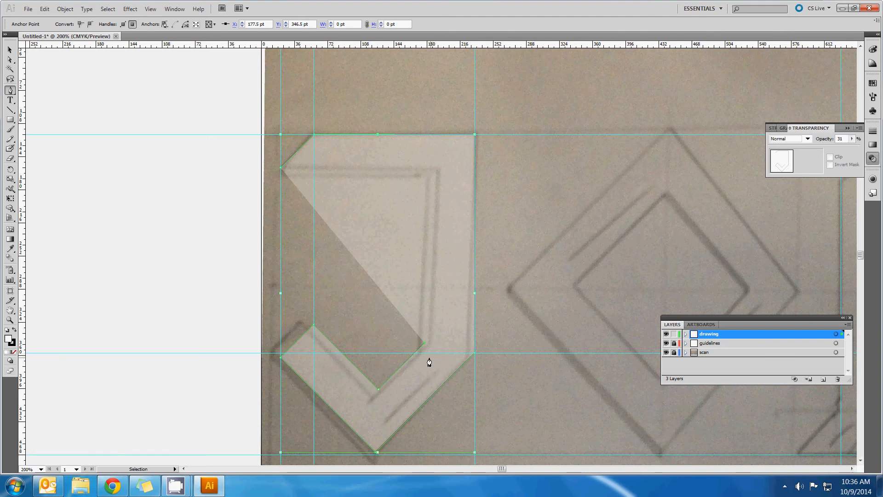
shift+click(418, 353)
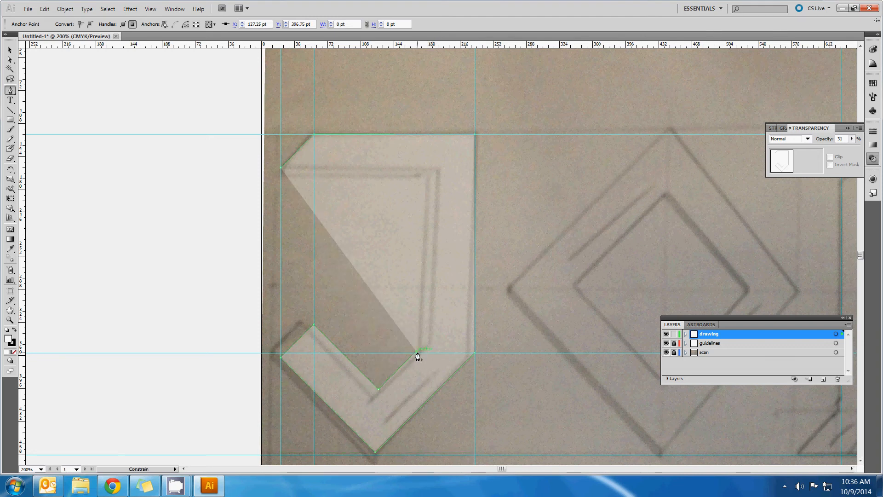
key(ctrl+z)
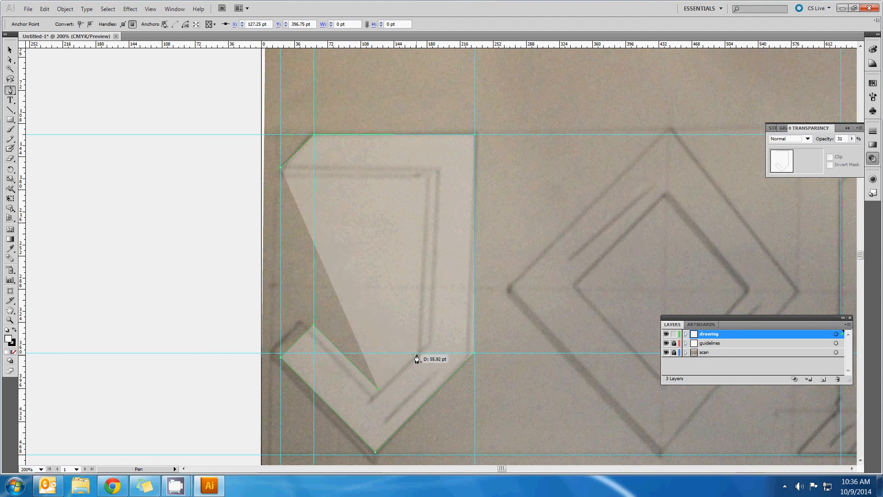
shift+click(416, 353)
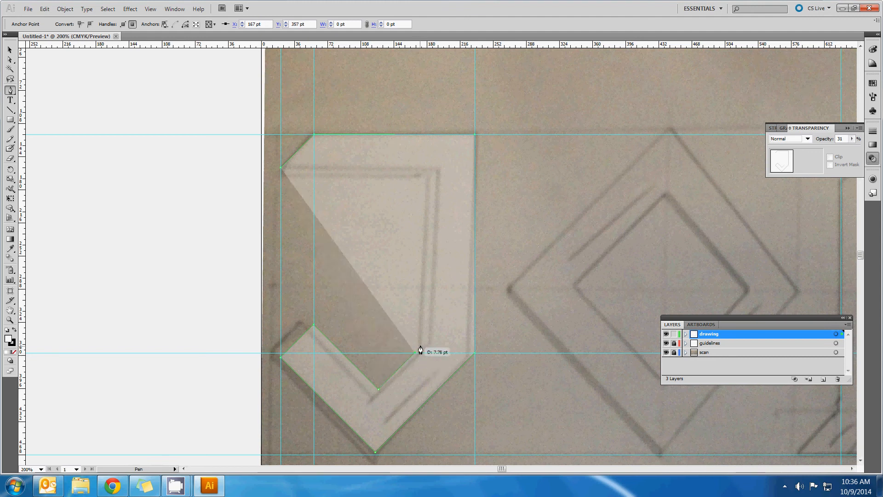
Add the J's inner top corner at X 167 pt, level with the starting point, and close the path.
shift+click(416, 178)
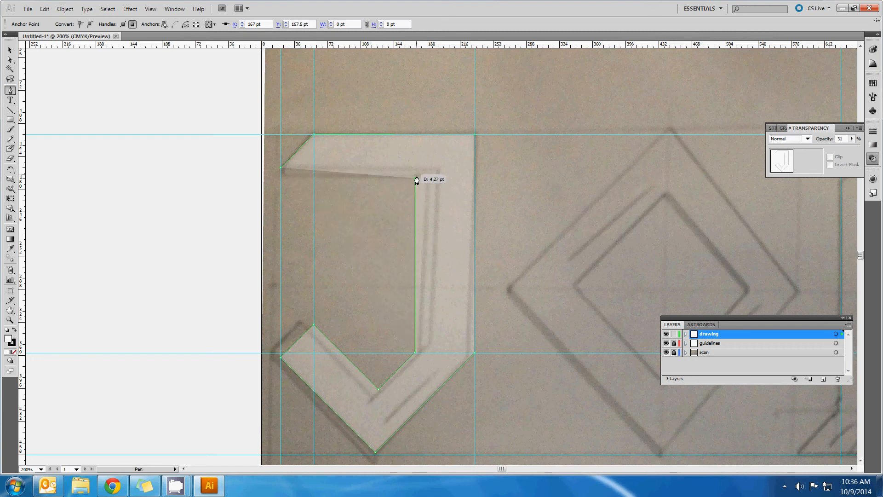
key(ctrl+z)
shift+click(415, 168)
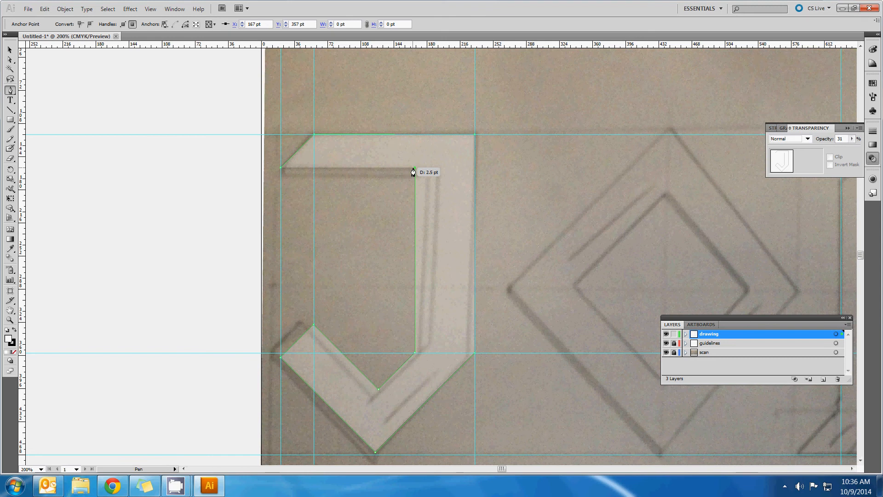
click(282, 168)
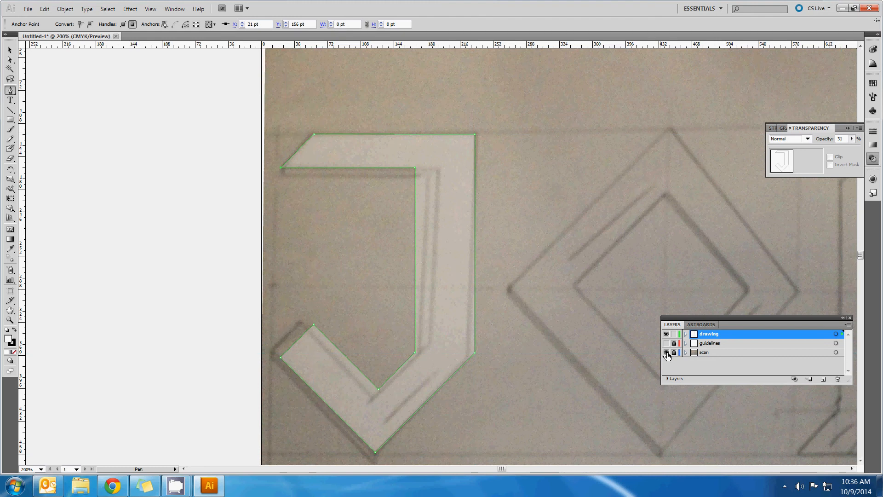
Hide the guidelines and scan layers and fill the J with teal #107272.
drag(667, 352, 666, 343)
click(9, 50)
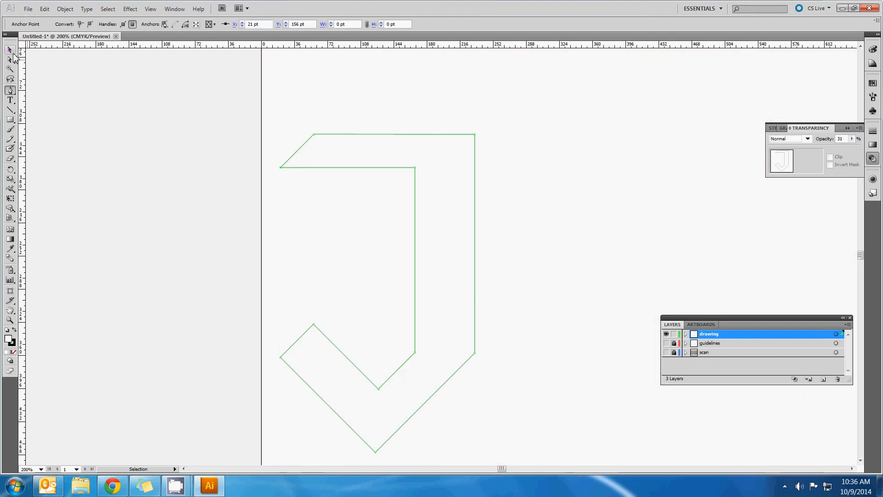
click(375, 135)
double_click(7, 340)
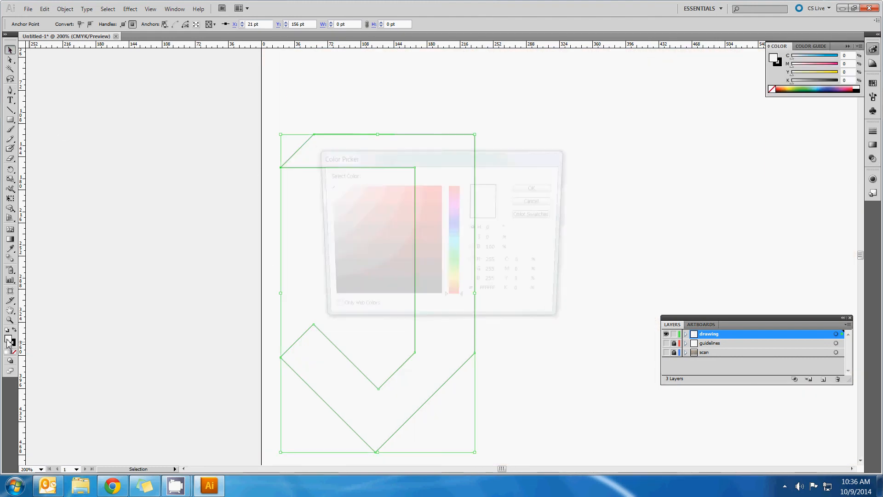
drag(415, 190, 402, 265)
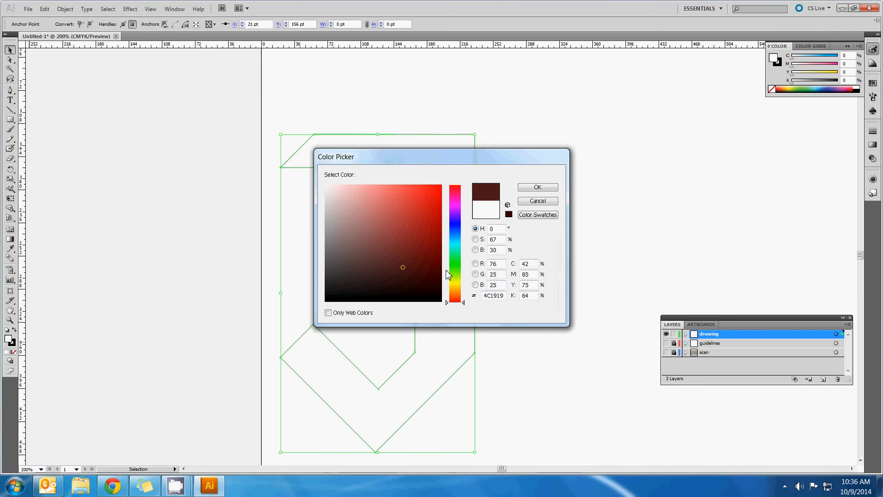
drag(455, 276, 454, 243)
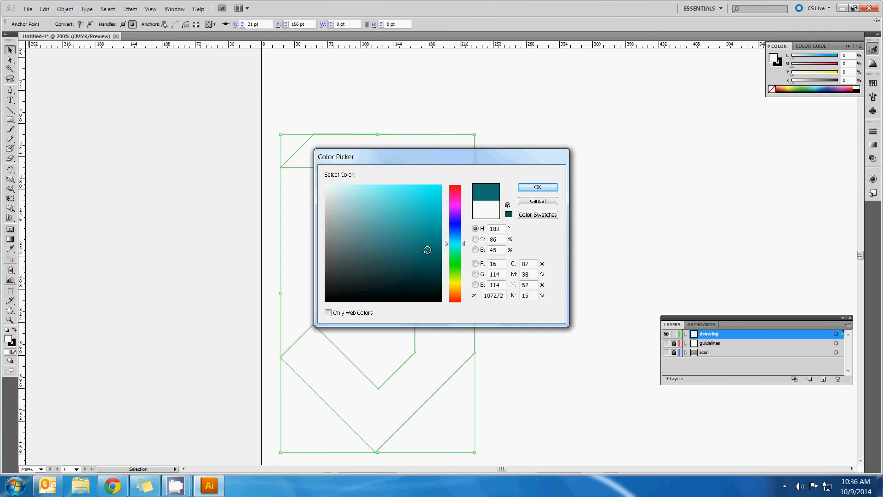
click(553, 190)
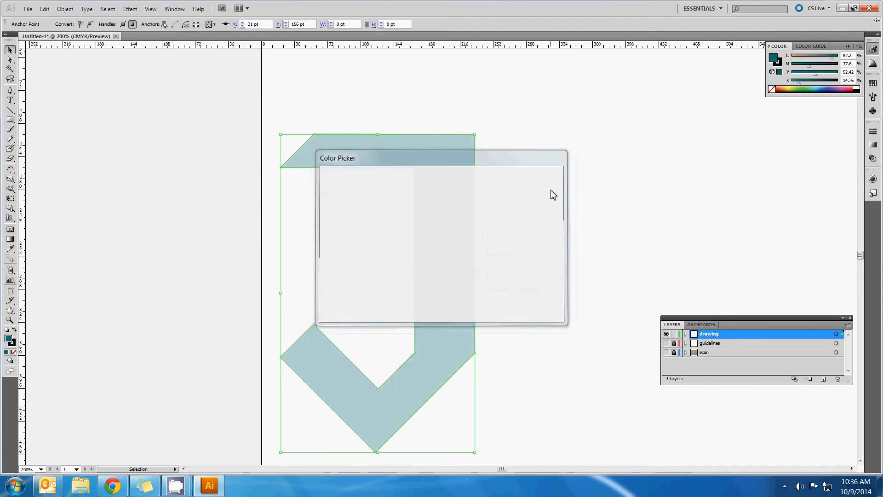
Raise the J's opacity to 100%.
click(873, 157)
click(852, 138)
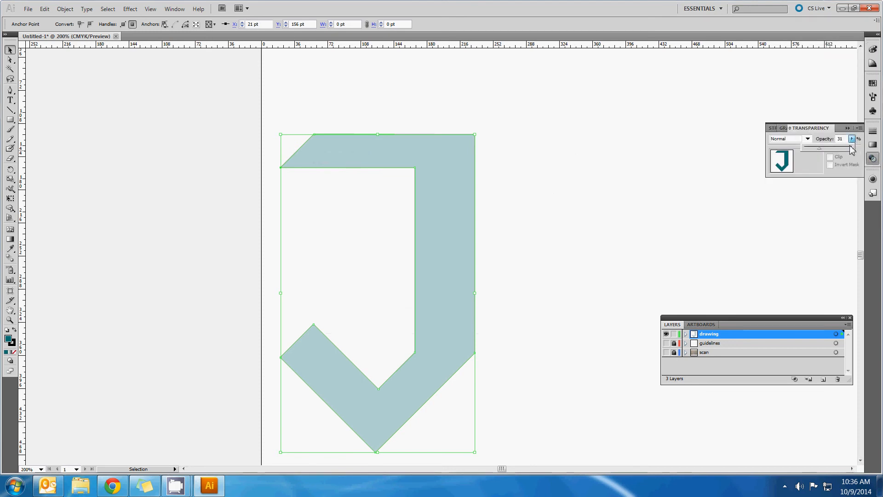
drag(840, 148, 865, 151)
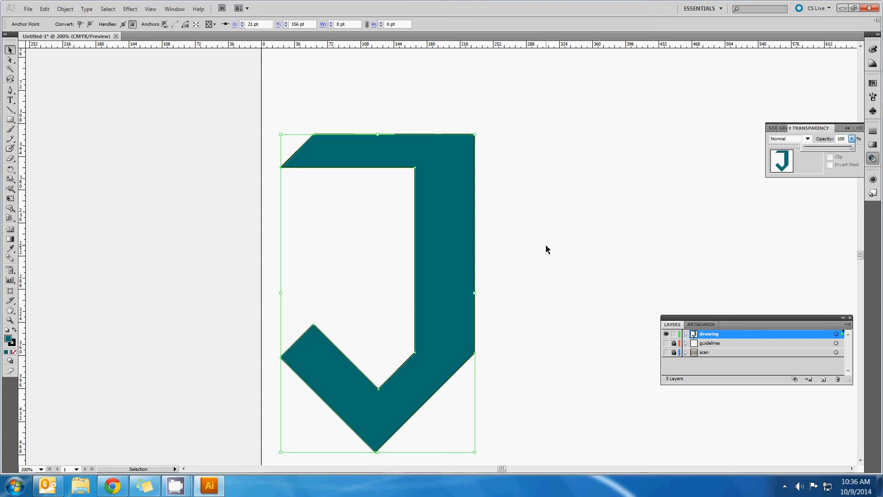
Directly select the J's two outer right-side anchor points and nudge them left until the letter is 194.25 pt wide.
click(166, 160)
click(10, 60)
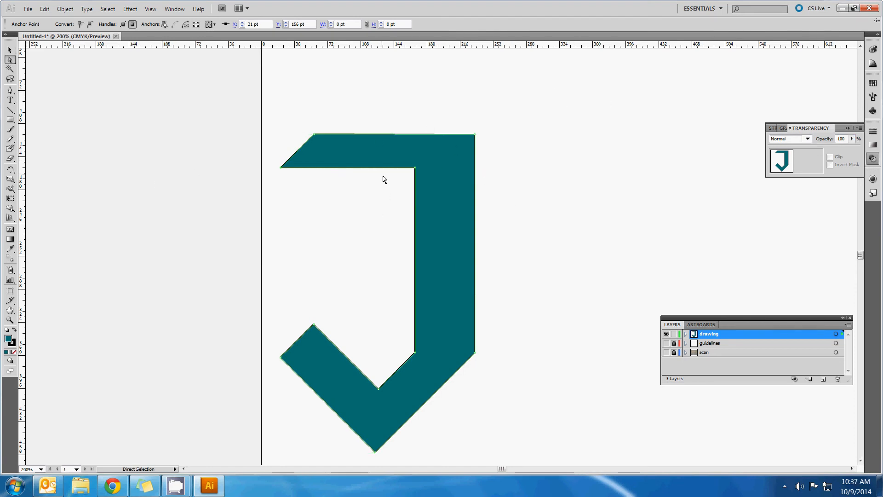
drag(543, 88, 471, 396)
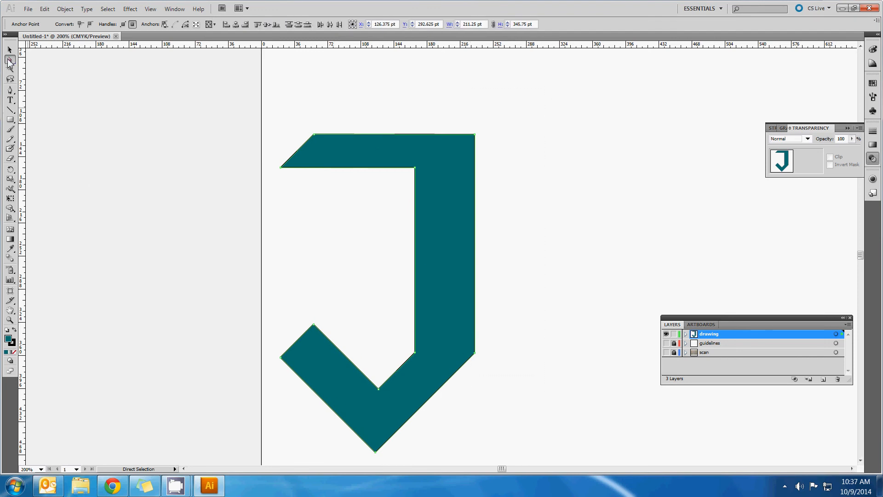
click(266, 159)
drag(544, 65, 448, 99)
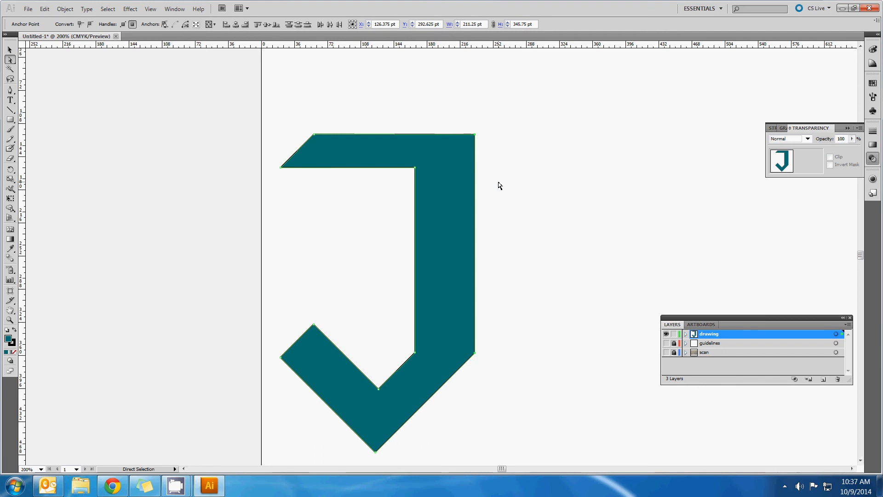
key(Left)
key(Left)
key(Left)
key(Left)
key(Left)
key(Left)
key(Left)
key(Left)
key(Left)
key(Left)
key(Left)
key(Left)
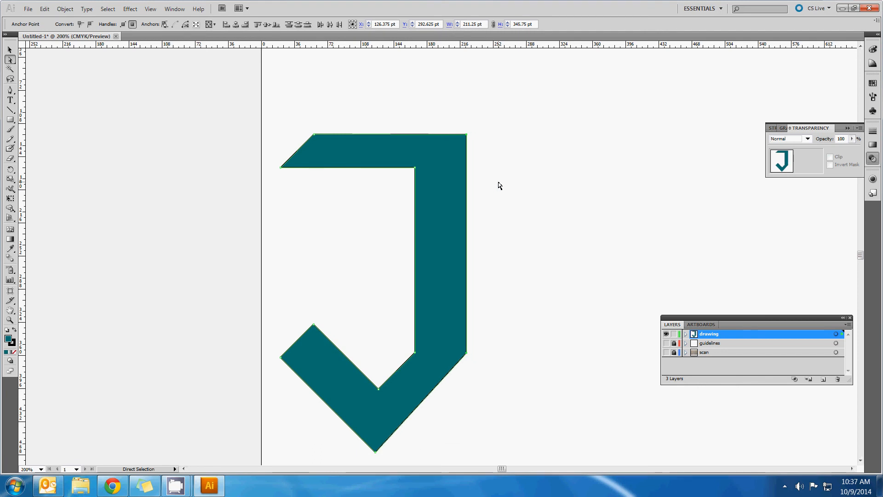
key(Left)
key(Left)
key(Left)
key(Left)
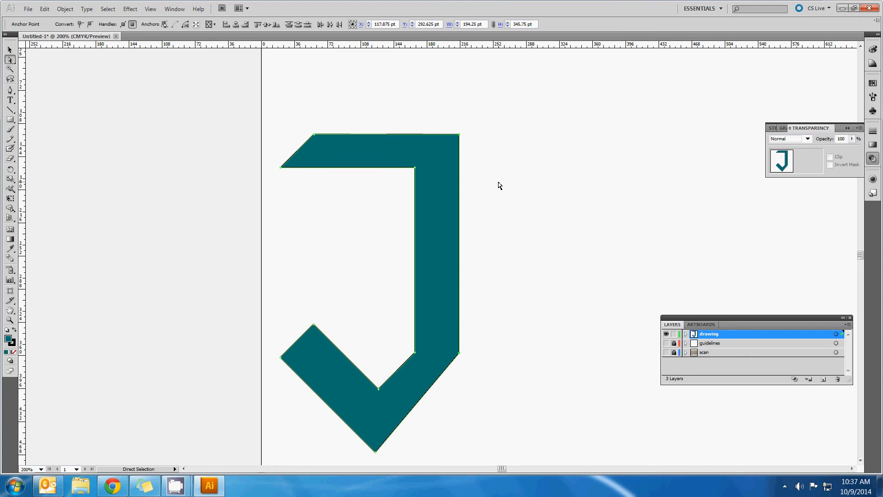
click(498, 184)
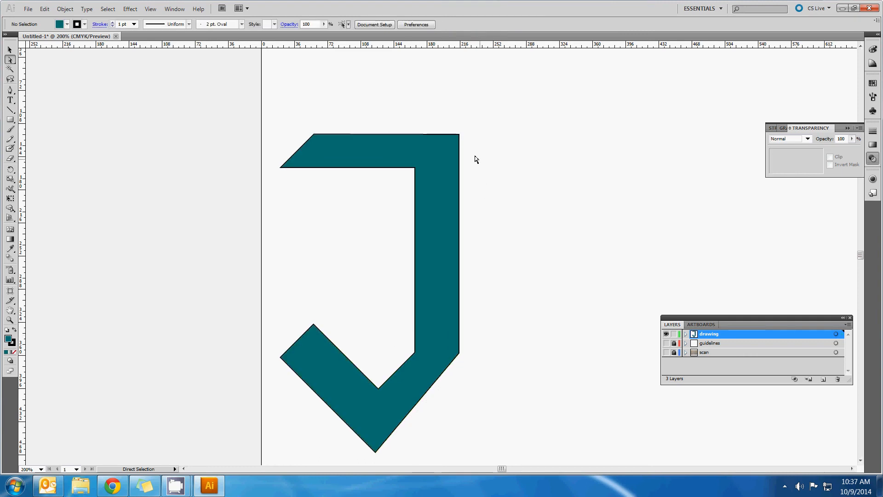
Try nudging the J's outer top-right corner anchor vertically to level the top edge, ending at Y 120 pt.
click(459, 134)
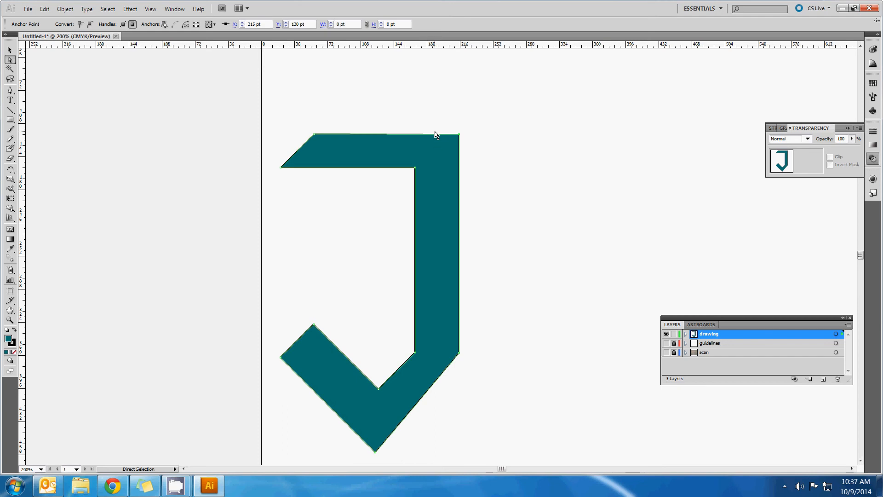
scroll(426, 134, up, 1)
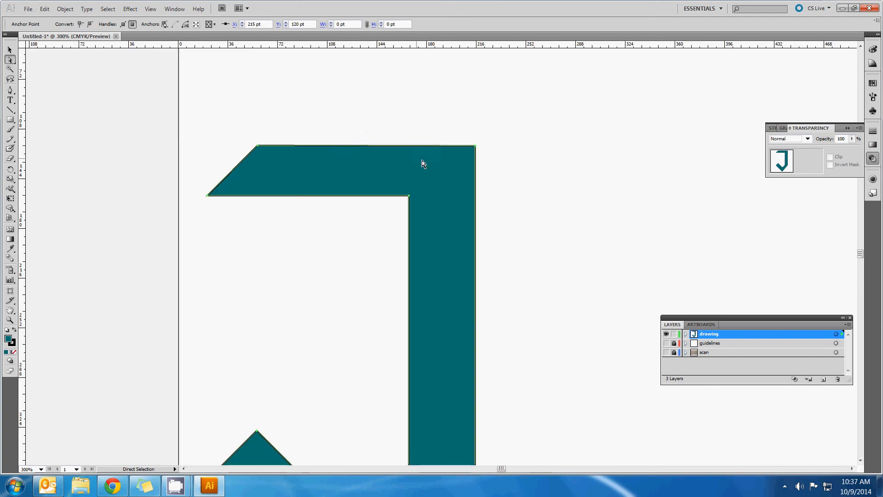
scroll(423, 164, up, 1)
key(alt)
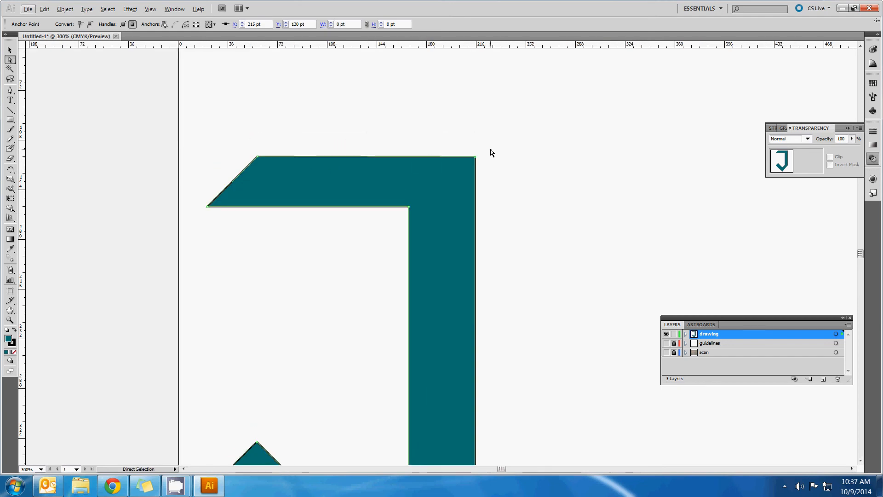
key(Down)
click(477, 159)
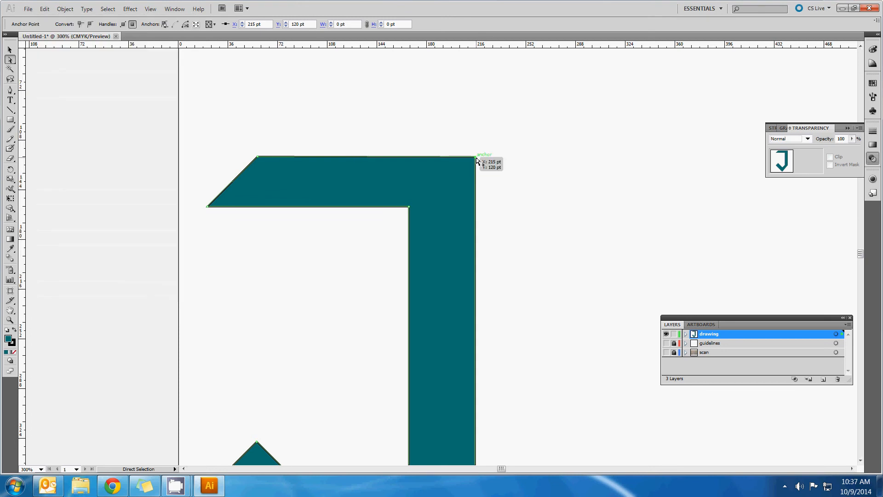
key(Down)
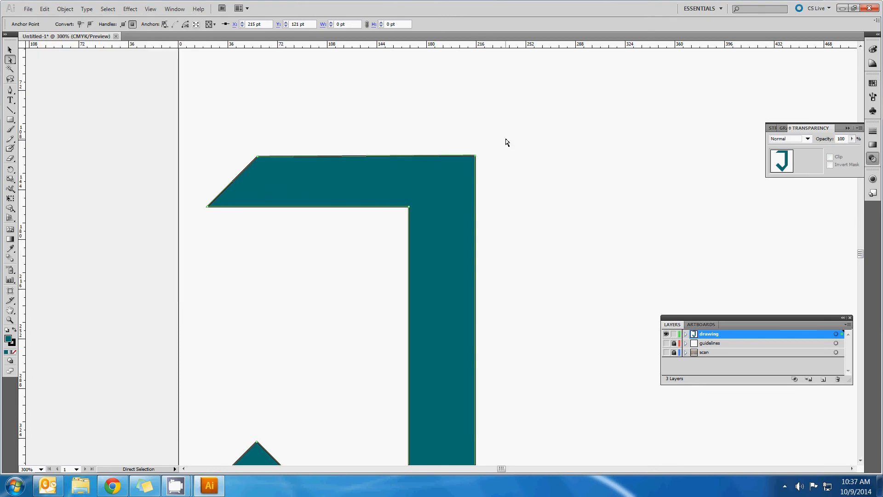
key(Up)
Check the positions of the J's inner bend anchor and the anchor at the hook's upper tip.
scroll(506, 166, down, 5)
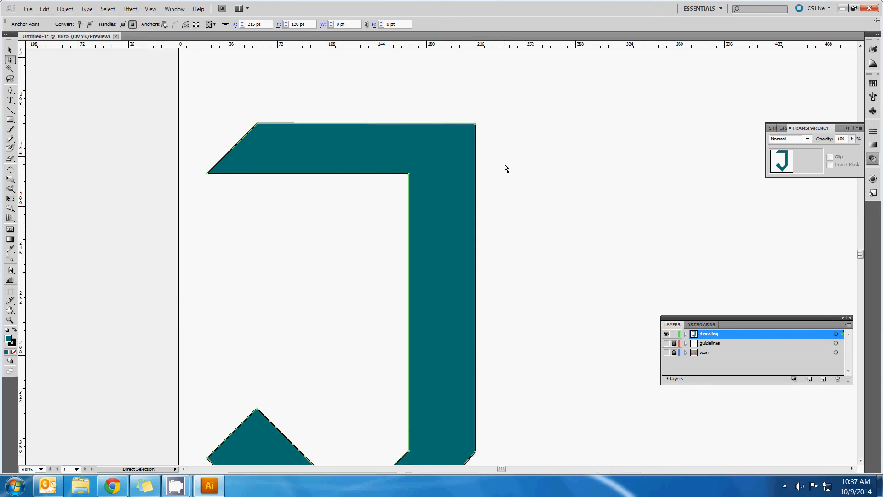
scroll(504, 186, down, 2)
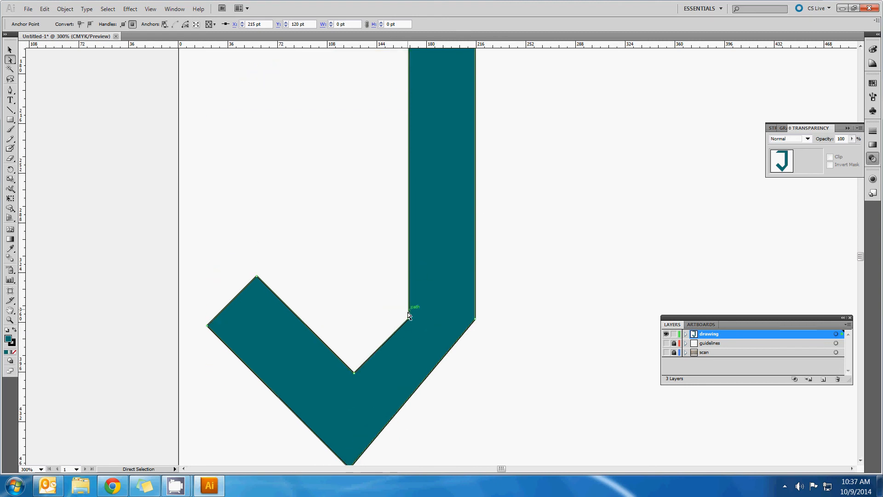
scroll(387, 307, down, 4)
click(409, 219)
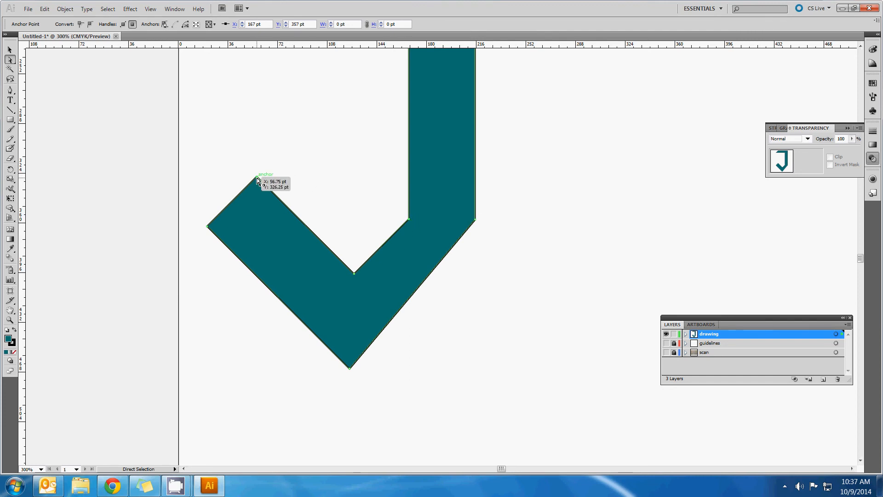
click(257, 179)
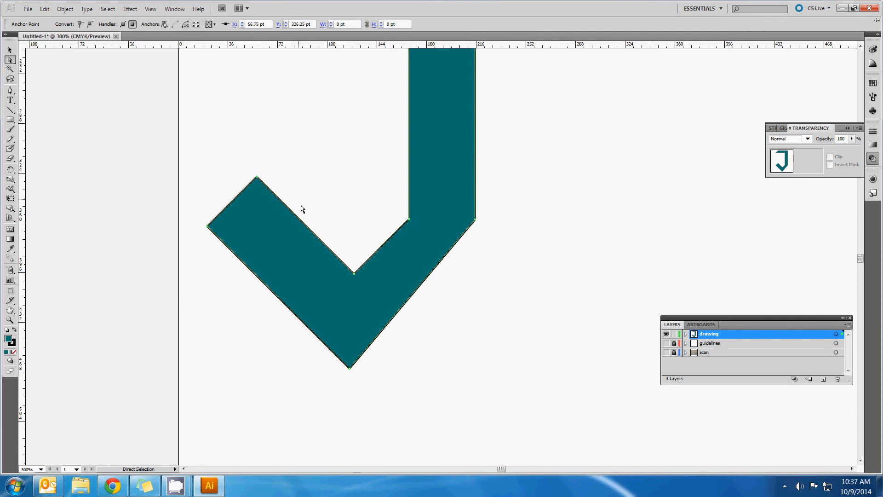
scroll(285, 211, up, 5)
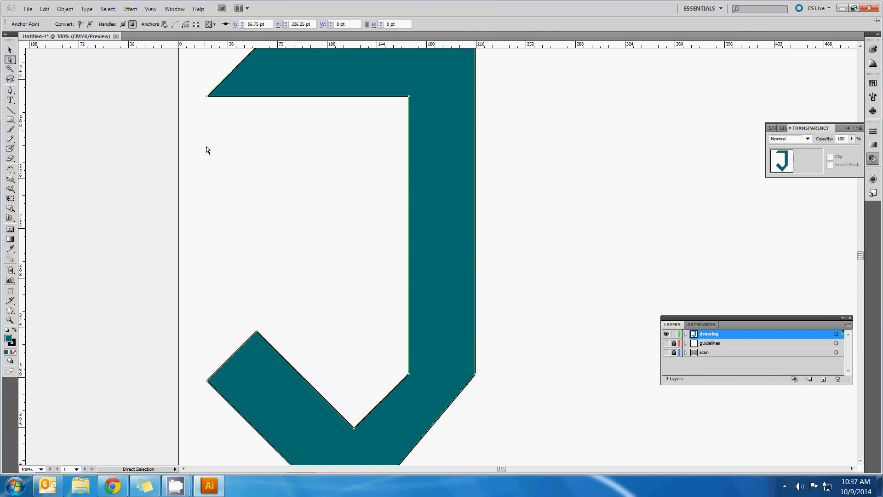
Show the guidelines and raise the J's two lower stem-bend anchors to about the height of the hook's upper tip.
click(666, 343)
scroll(552, 230, down, 2)
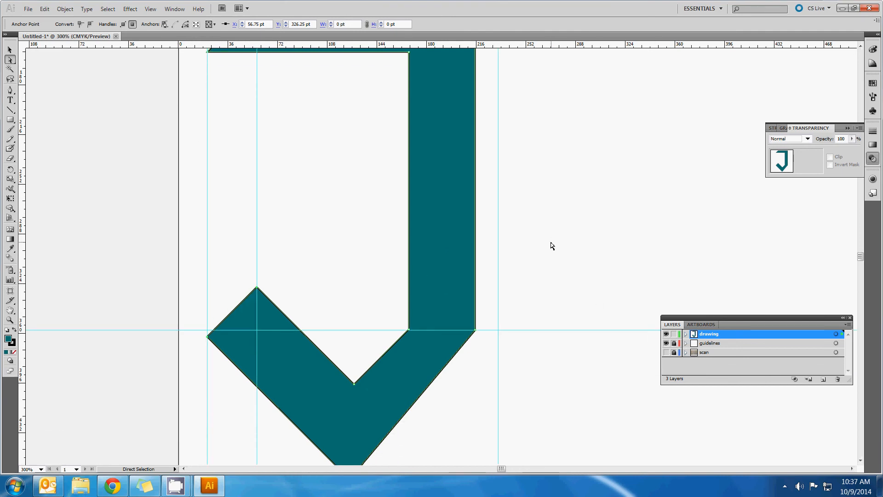
scroll(552, 246, down, 2)
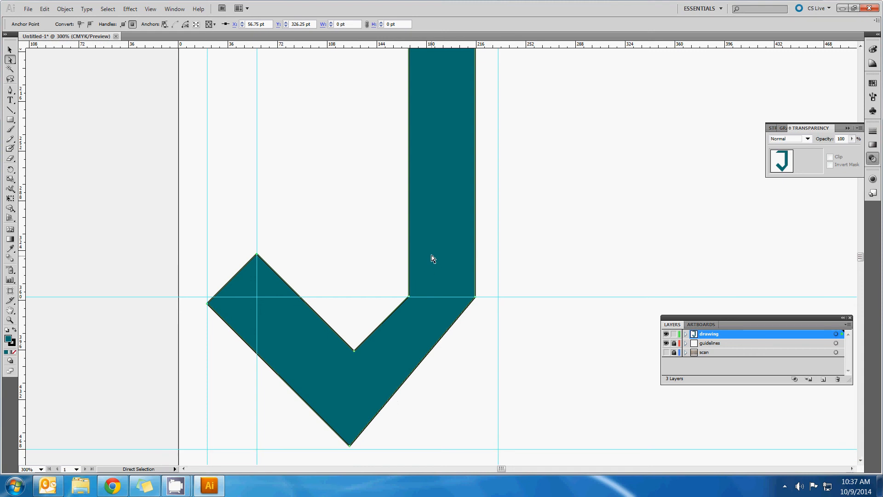
scroll(430, 257, up, 6)
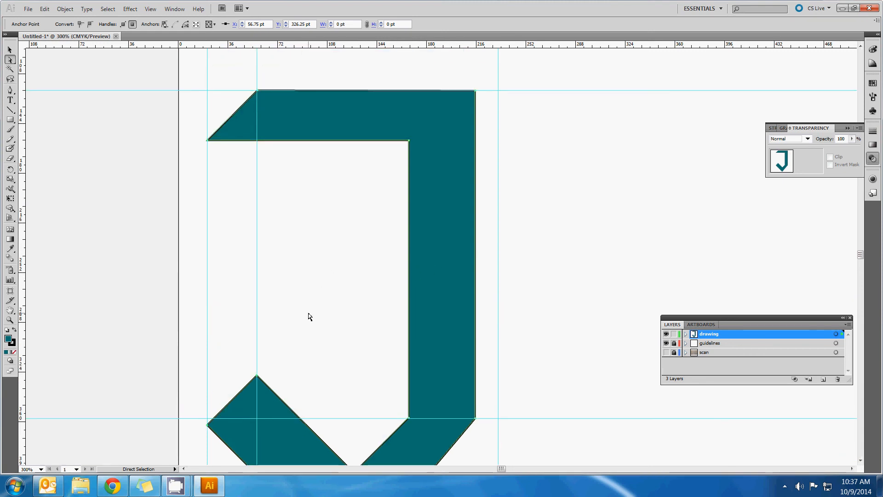
scroll(309, 316, down, 6)
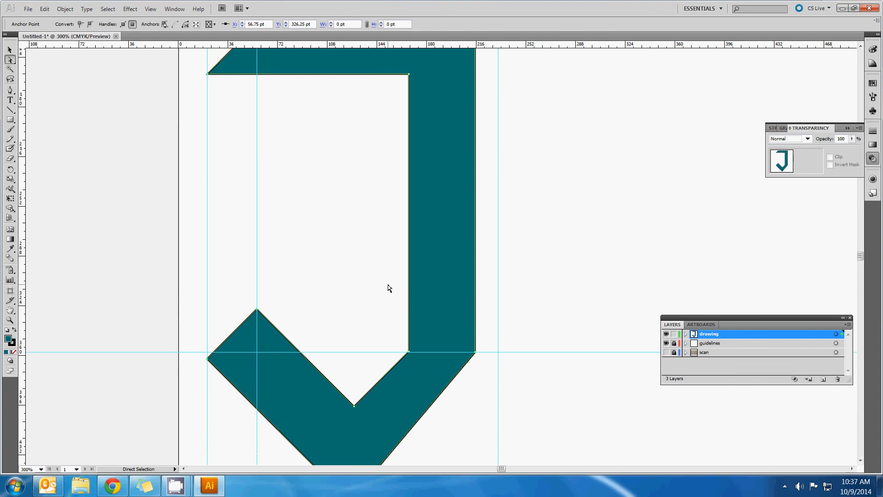
scroll(371, 291, down, 2)
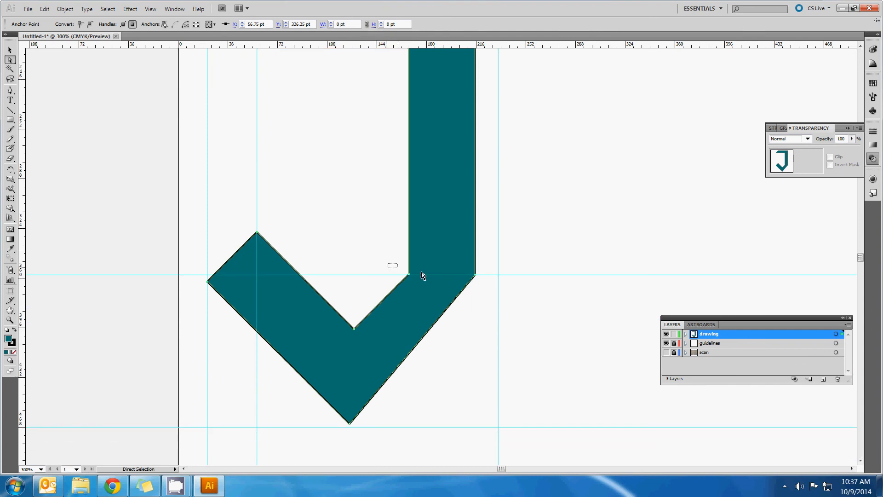
drag(422, 275, 498, 287)
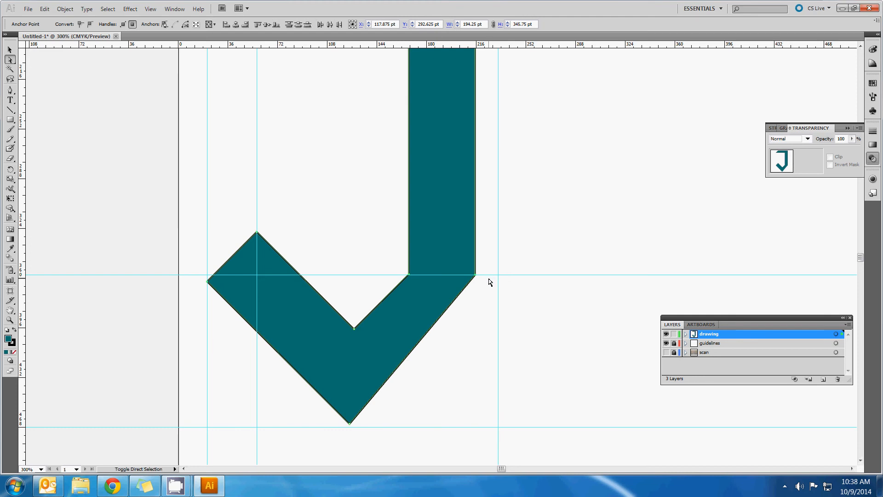
key(shift+Up)
key(shift+Up)
key(shift+Up)
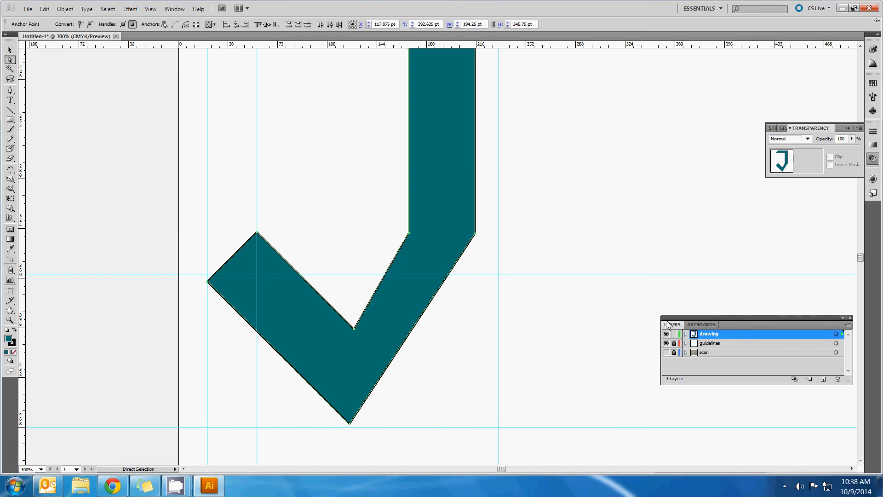
Add a horizontal guide through the hook's upper tip on the guidelines layer, relock that layer and align the two stem-bend anchors to the guide.
click(702, 345)
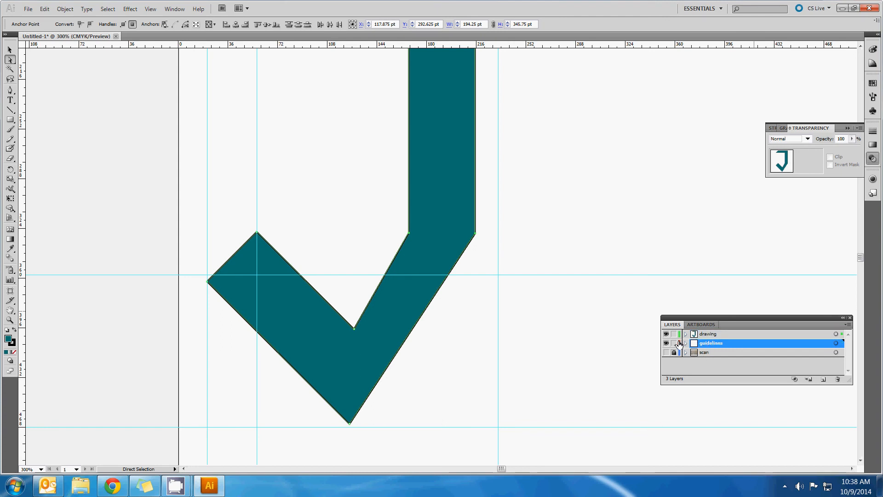
drag(416, 45, 381, 232)
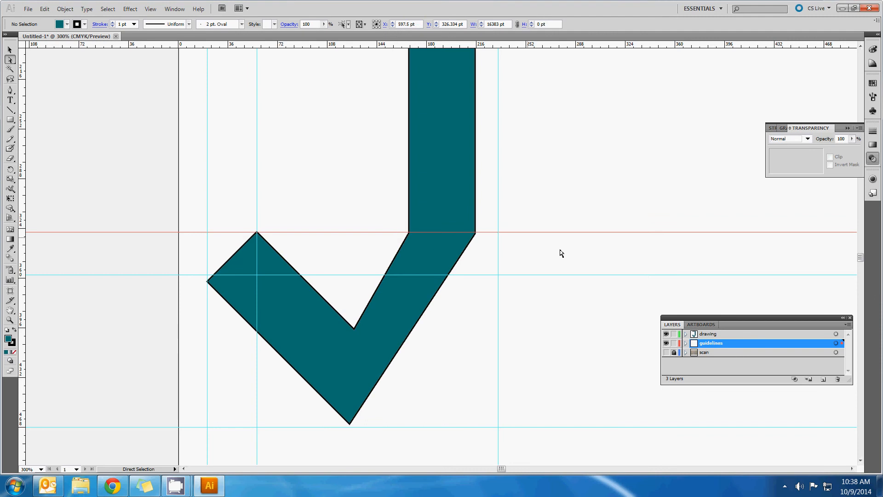
click(700, 336)
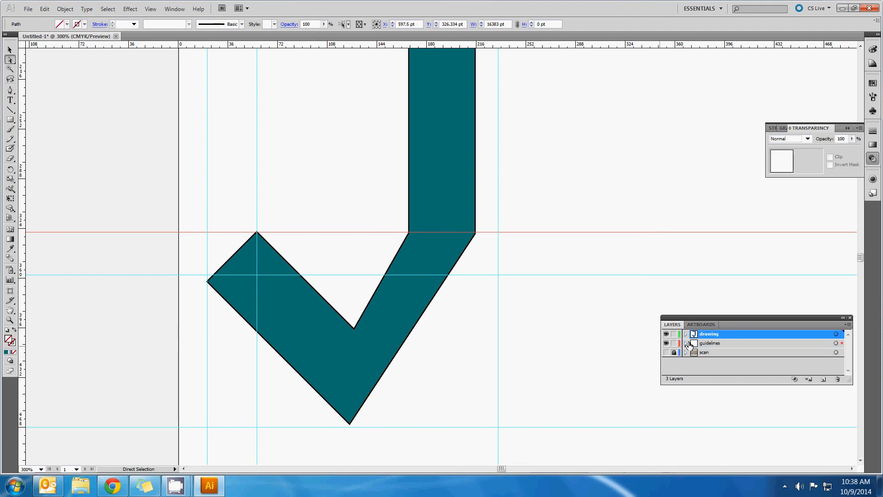
click(674, 343)
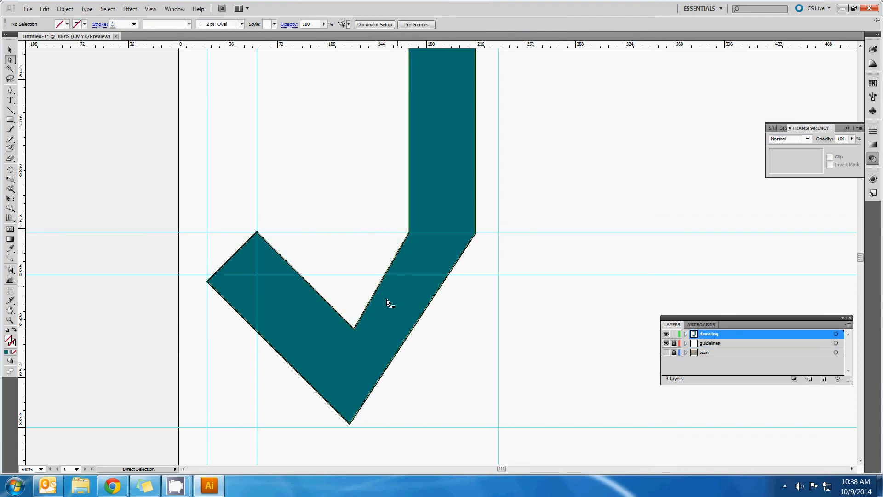
drag(514, 214, 395, 250)
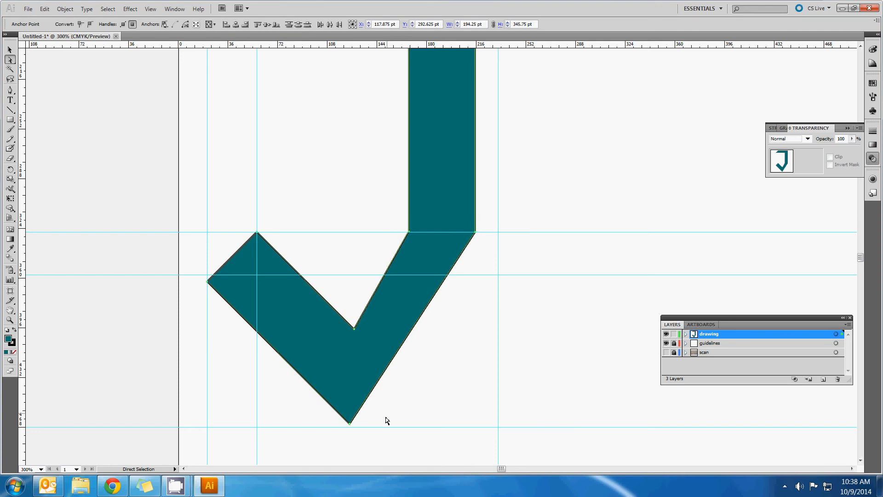
Directly select the J's inner and outer bottom points and nudge them left together until the inner one is at X 120.25 pt.
drag(377, 440, 318, 299)
key(Left)
key(Left)
key(Left)
key(Left)
key(Left)
key(Left)
key(Left)
key(Left)
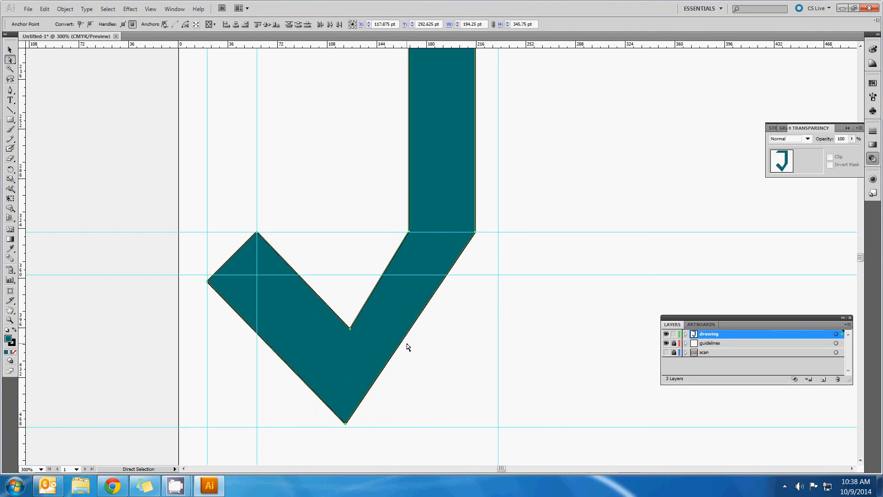
key(Left)
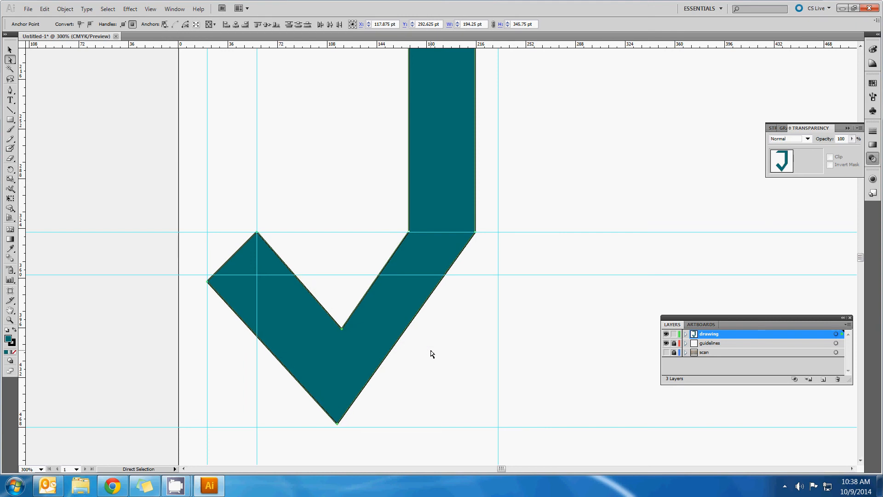
key(Right)
key(Right)
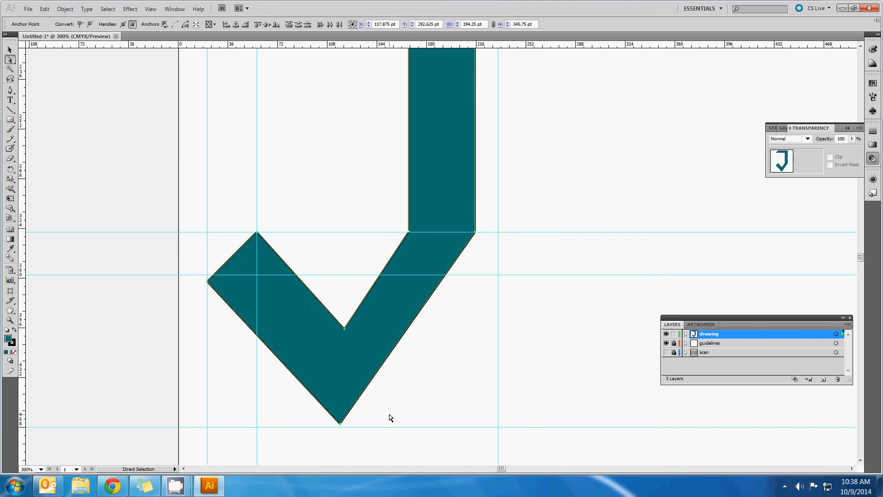
click(390, 418)
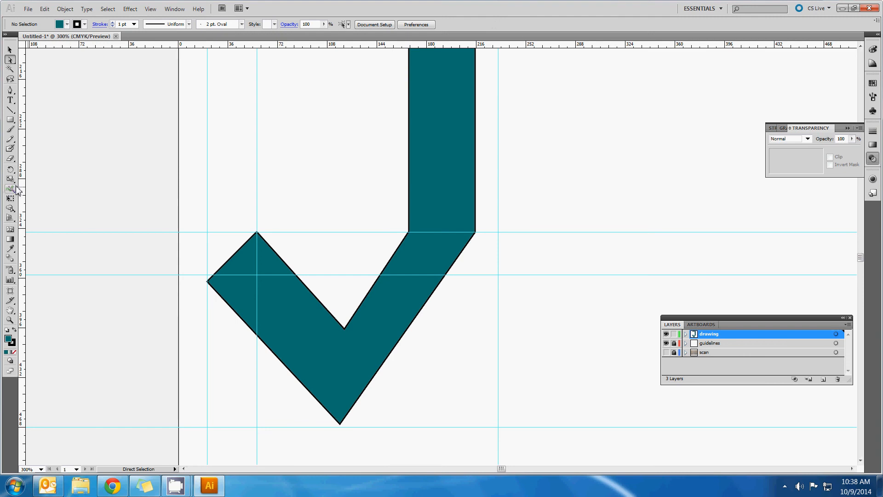
Add a vertical guide at X 116.667 pt through the J's outer bottom point and move the inner bottom point onto it.
drag(22, 189, 340, 249)
click(345, 330)
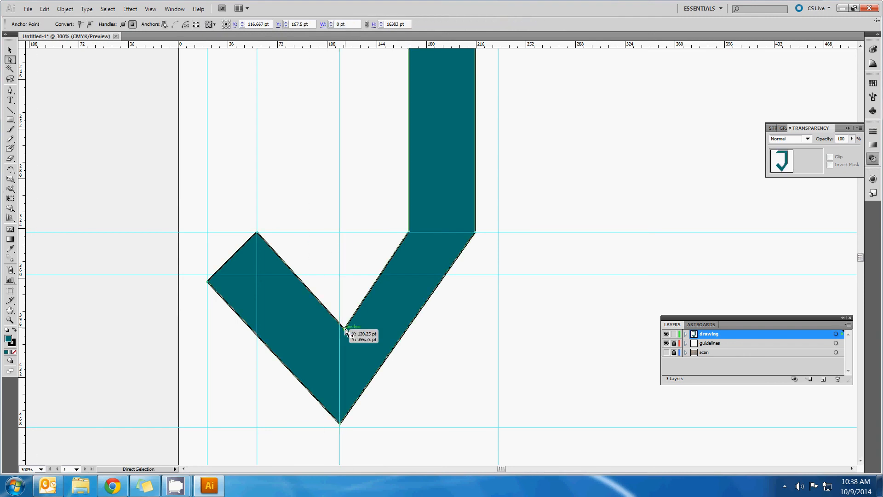
drag(346, 331, 340, 330)
click(456, 349)
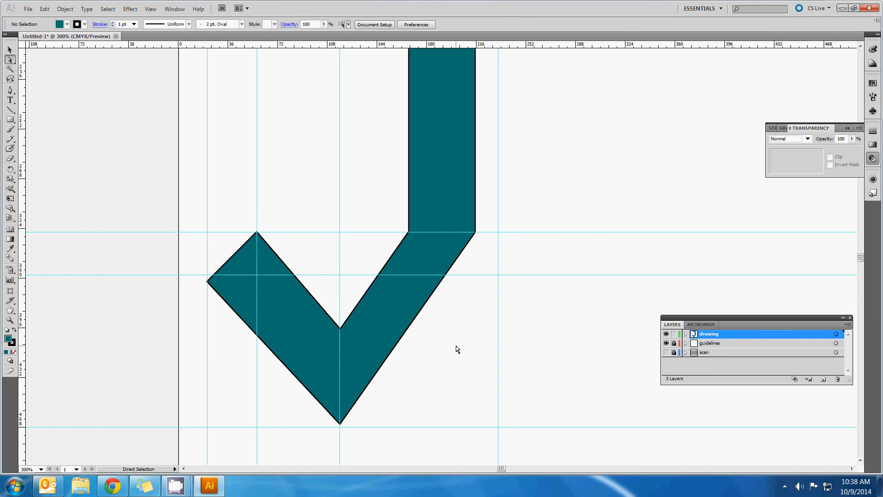
Hide the guidelines layer and delete the stray vertical guide that runs through the J's bottom point.
scroll(520, 283, up, 3)
scroll(522, 285, up, 2)
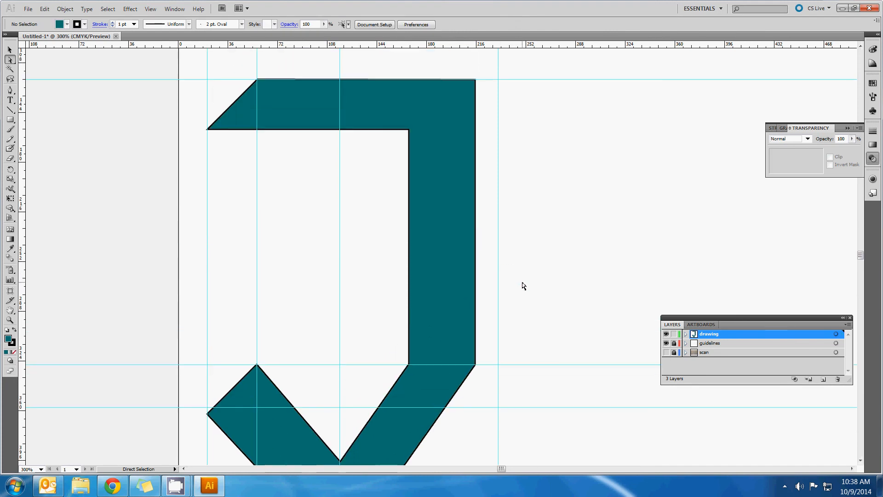
scroll(522, 271, down, 2)
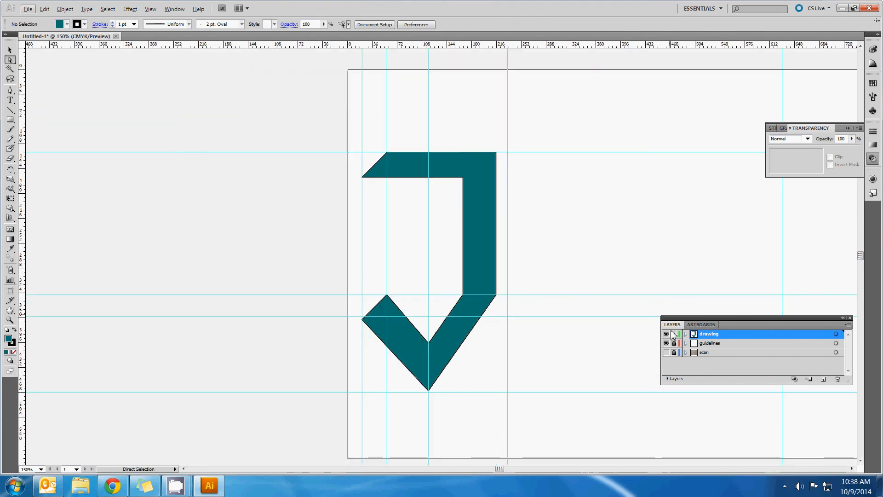
click(666, 343)
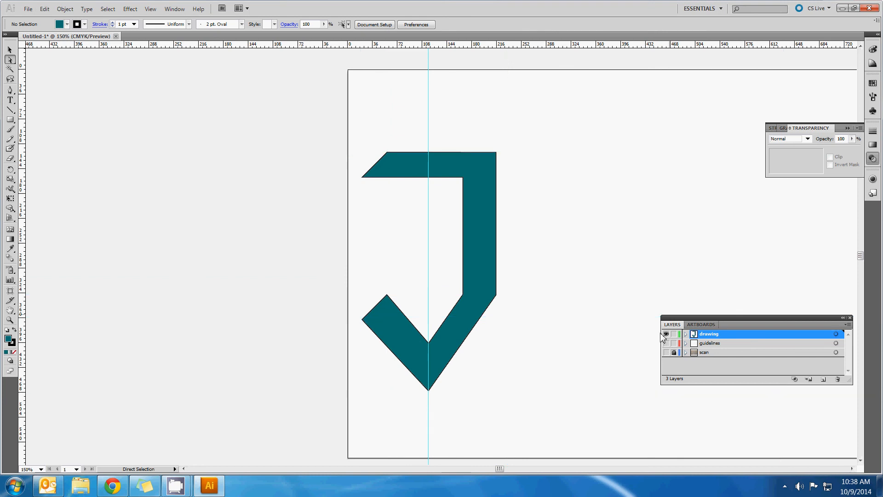
click(9, 49)
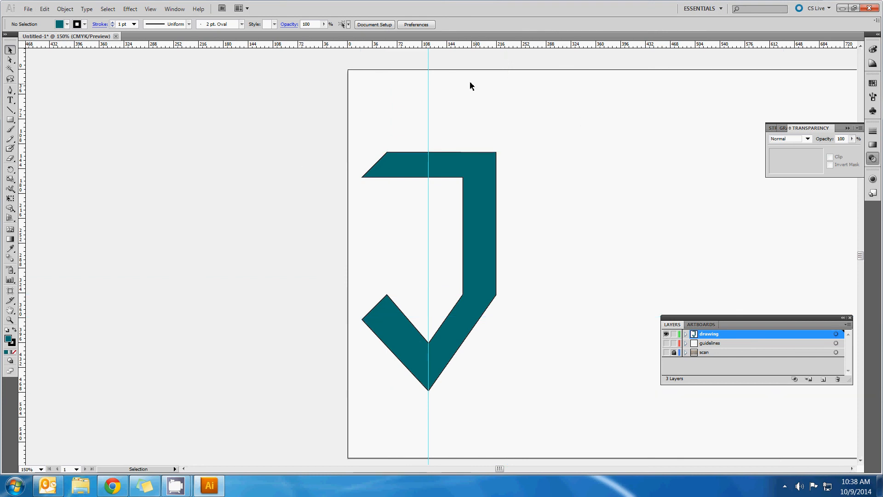
click(429, 78)
key(Delete)
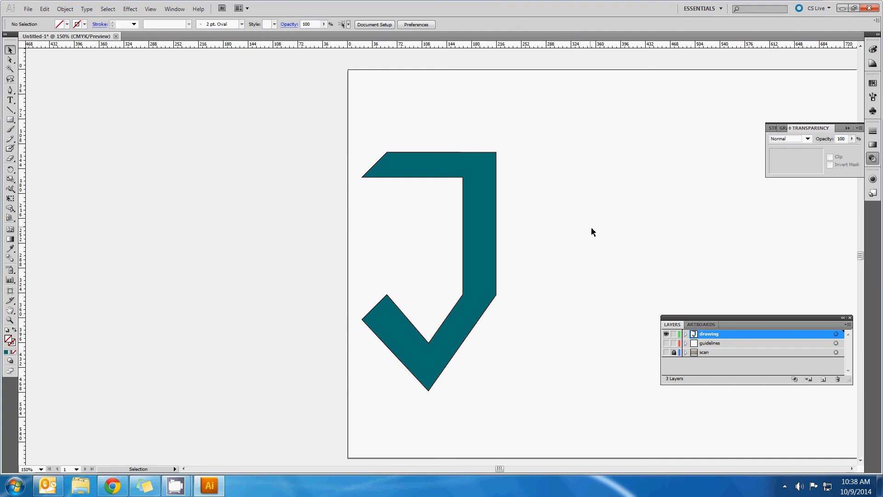
Show the scan layer behind the J to compare the refined letter with the sketch.
scroll(613, 204, down, 1)
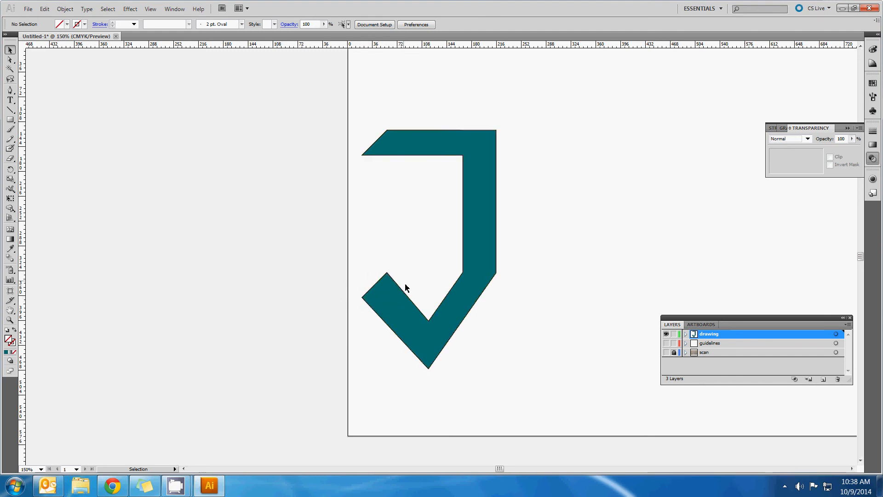
scroll(414, 295, up, 1)
click(666, 352)
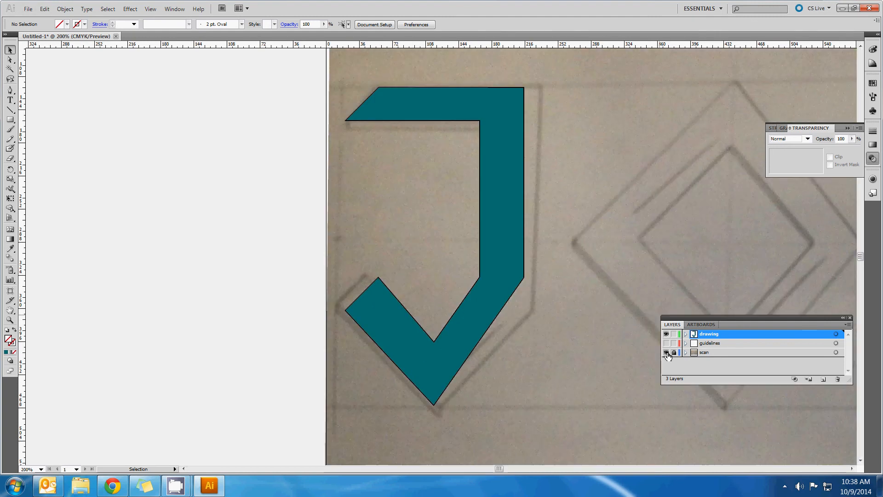
Inspect the bare scan without the drawing layer, and return to showing only the drawing layer with scan and guidelines hidden.
click(666, 334)
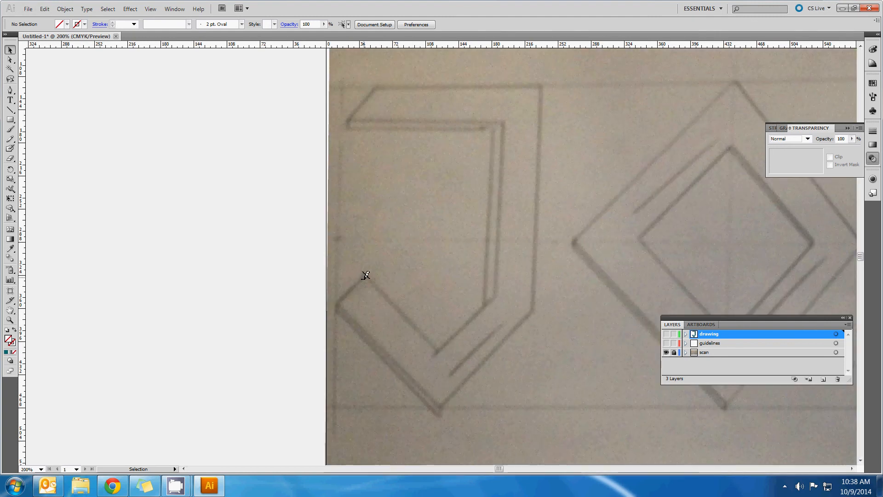
click(666, 333)
click(667, 343)
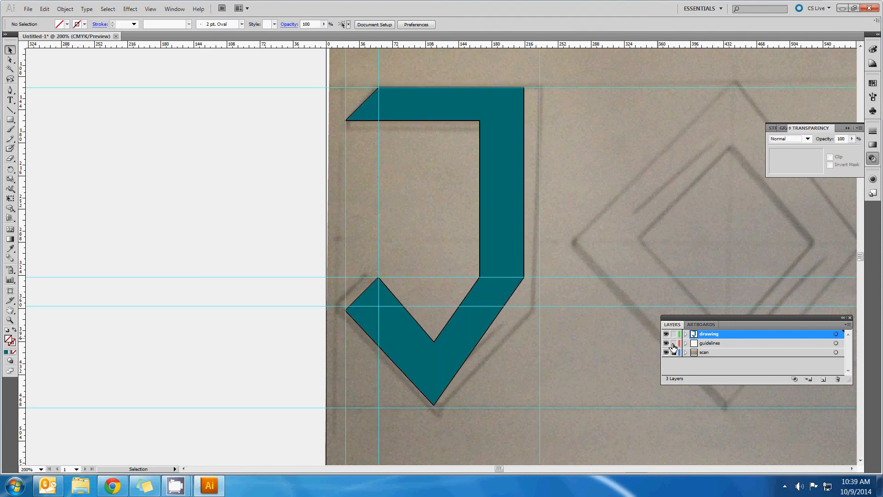
click(668, 352)
click(668, 343)
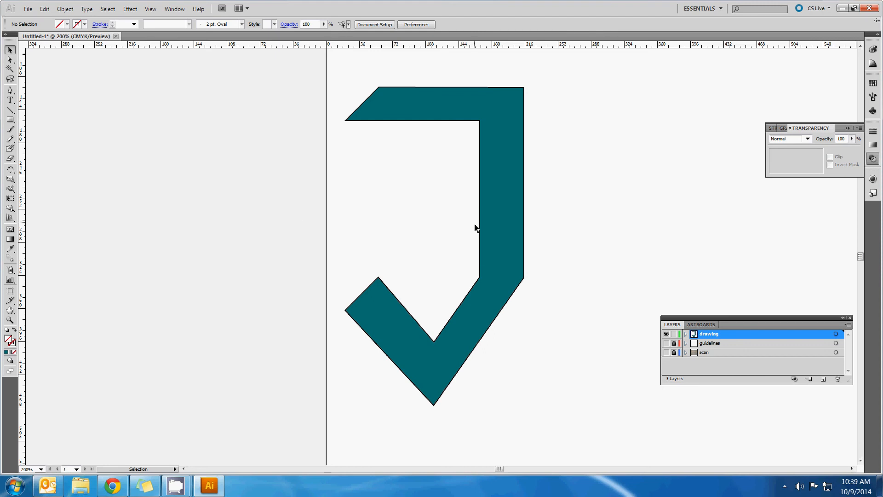
Show the guidelines layer and move the outer left point of the J's hook straight up onto the horizontal guide at Y 326.25 pt.
click(348, 313)
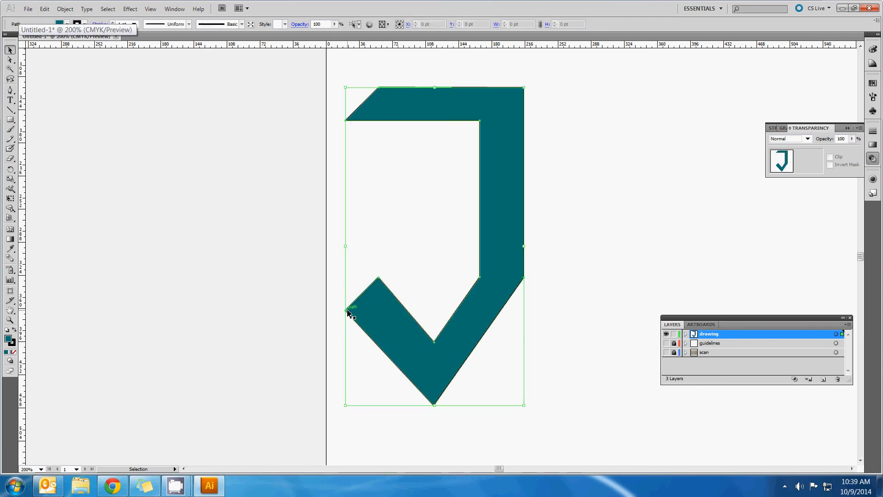
click(10, 61)
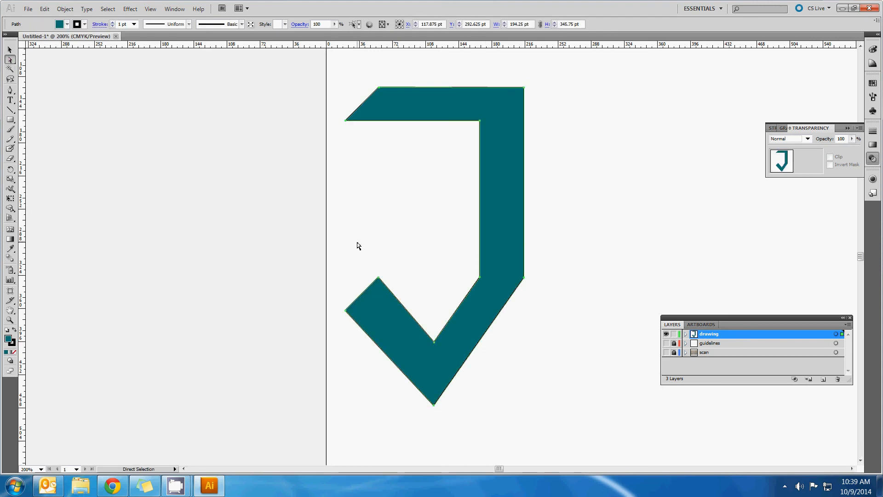
click(666, 343)
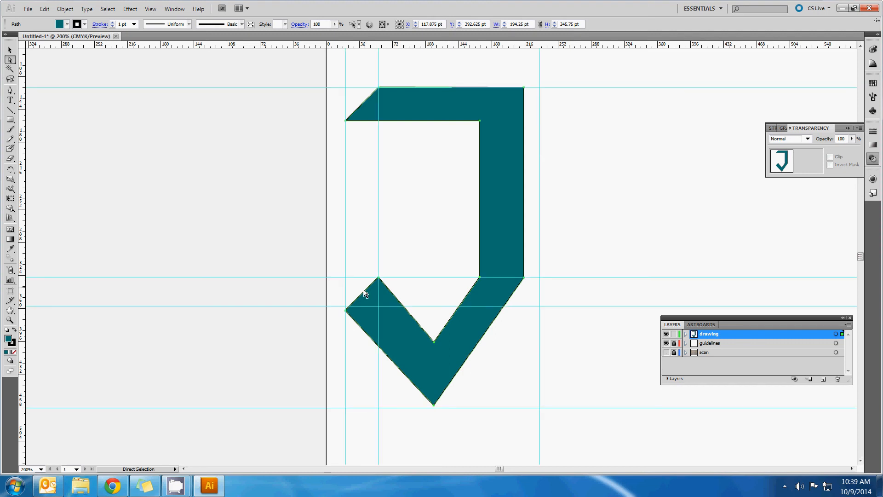
click(348, 312)
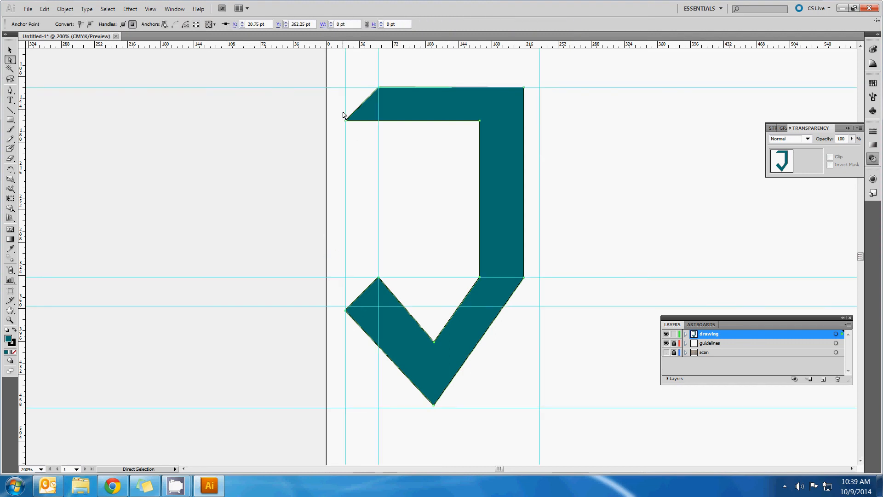
key(Up)
key(Up)
key(Up)
key(Up)
key(Up)
key(Up)
key(Up)
key(Up)
key(Up)
key(Up)
key(Up)
key(Up)
key(Up)
key(Up)
key(Up)
key(Up)
key(Up)
key(Up)
key(Up)
key(Up)
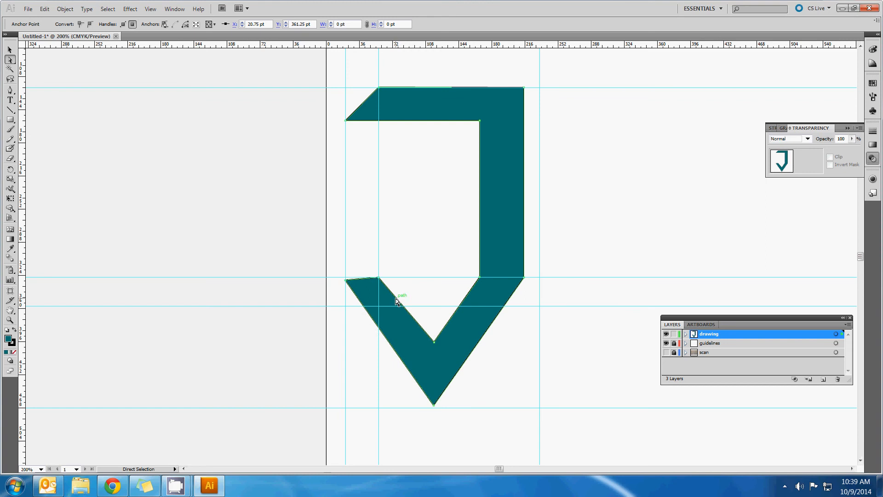
key(Down)
Nudge the inner top point of the J's hook right to about X 69 pt so the stroke widens.
drag(393, 266, 373, 286)
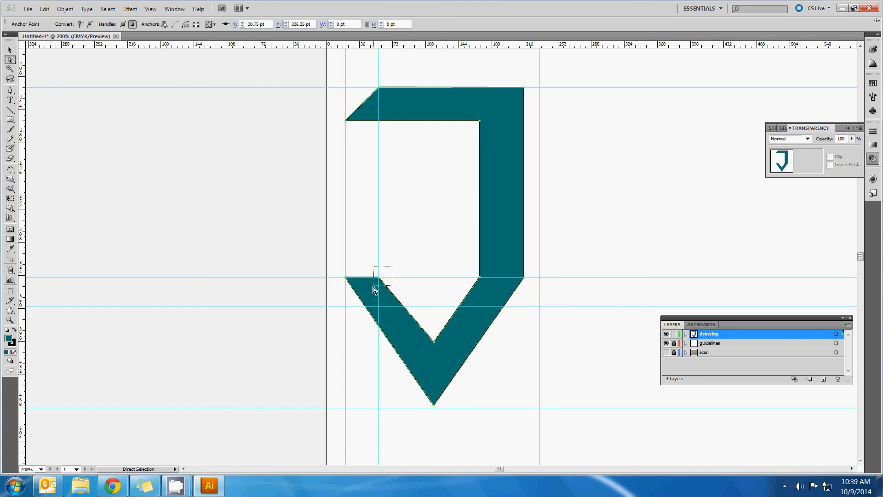
key(Right)
key(Right)
key(Right)
key(Right)
key(Right)
key(Right)
key(Right)
key(Right)
key(Right)
key(Right)
key(Right)
key(Right)
key(Right)
key(Right)
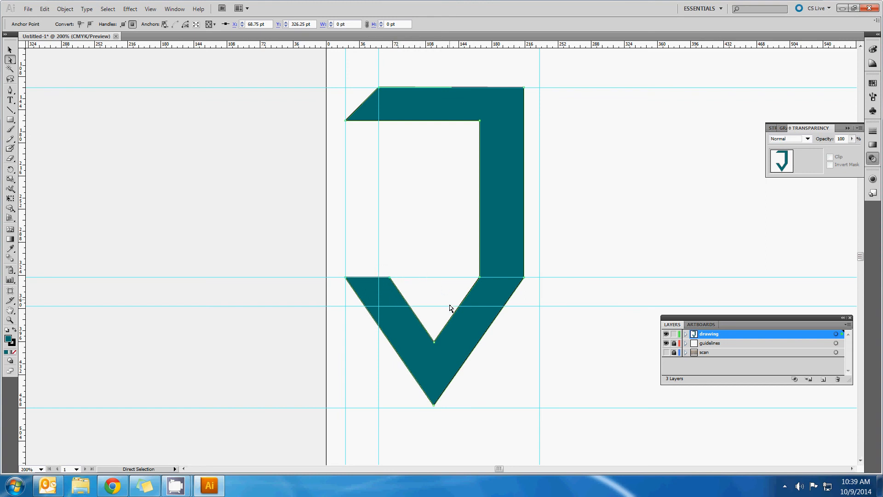
key(Right)
Hide the guidelines layer and nudge the J's inner and outer bottom points right together to X 121 pt.
drag(398, 431, 454, 323)
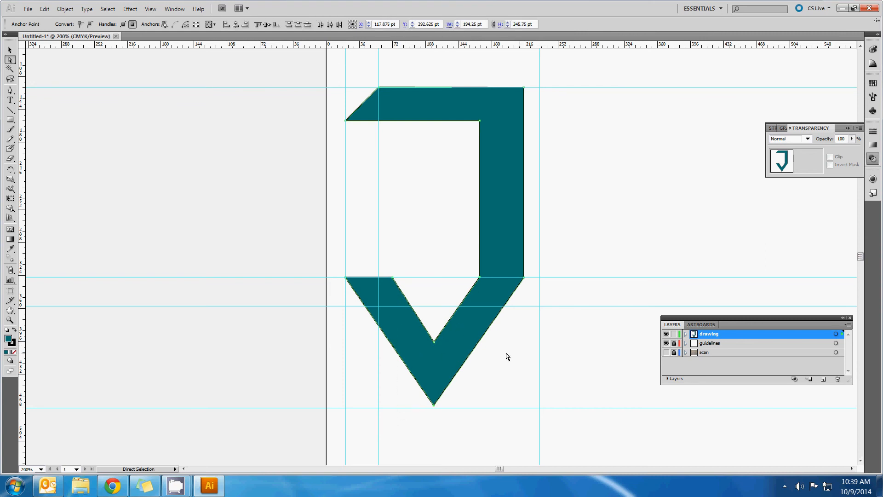
click(509, 362)
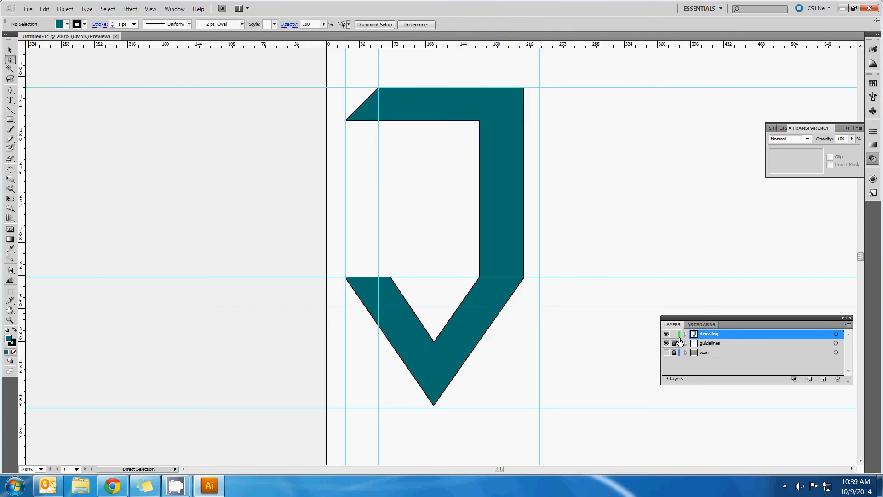
click(666, 343)
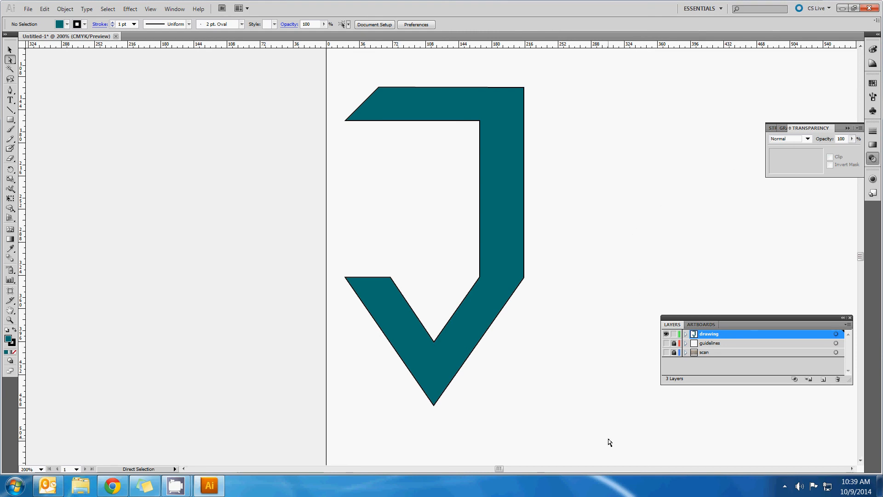
drag(463, 427, 407, 325)
key(Right)
key(Right)
key(Right)
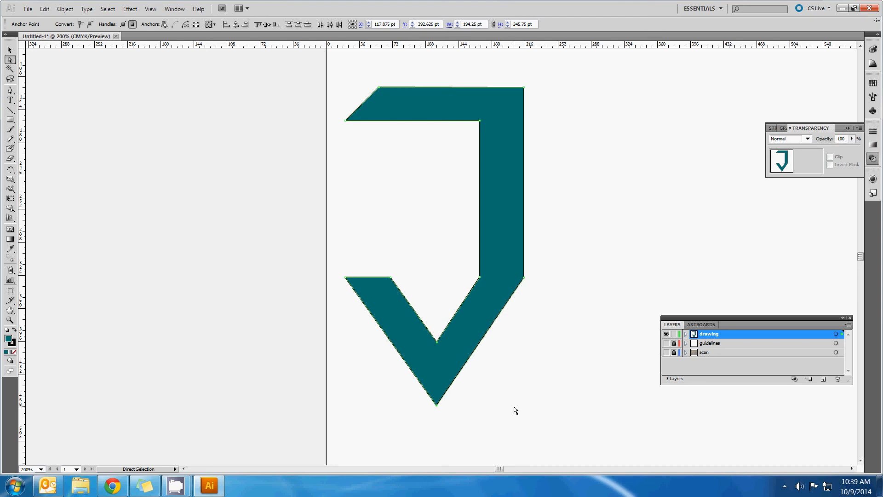
click(512, 410)
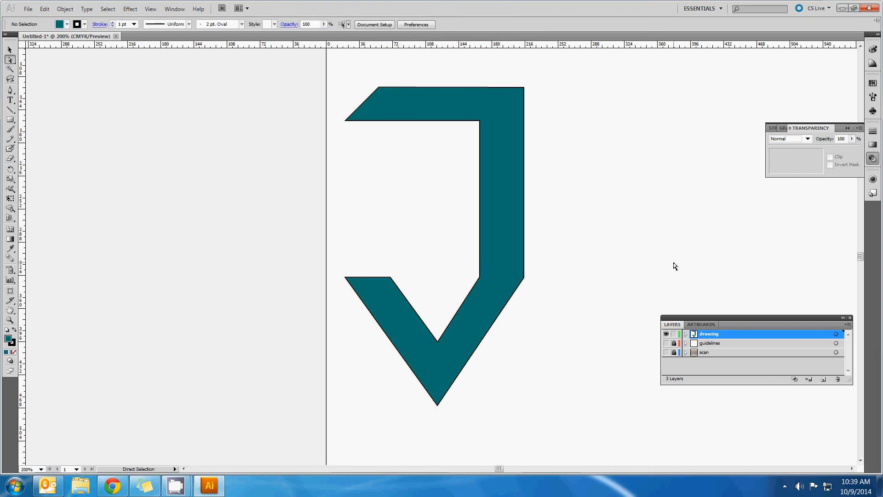
Nudge only the J's outer bottom point up about 6 pt to thin the lower tip.
click(437, 405)
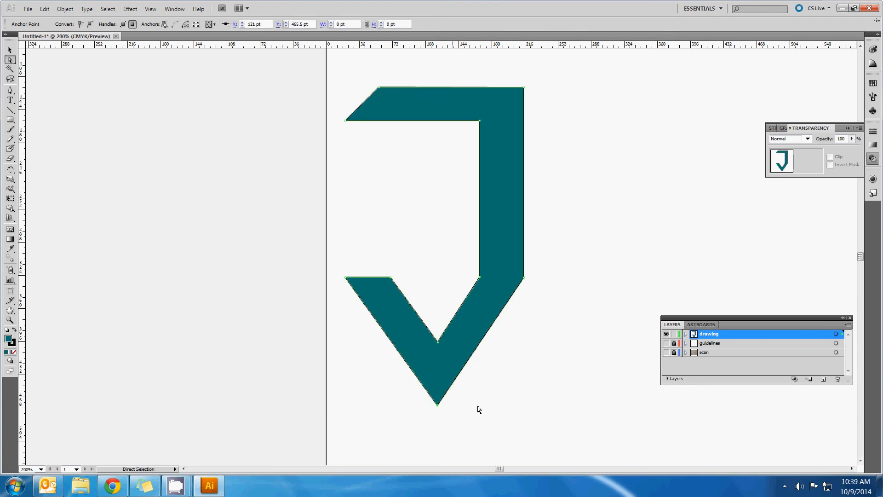
key(Up)
key(Up)
key(Up)
key(Up)
key(Up)
key(Up)
click(565, 394)
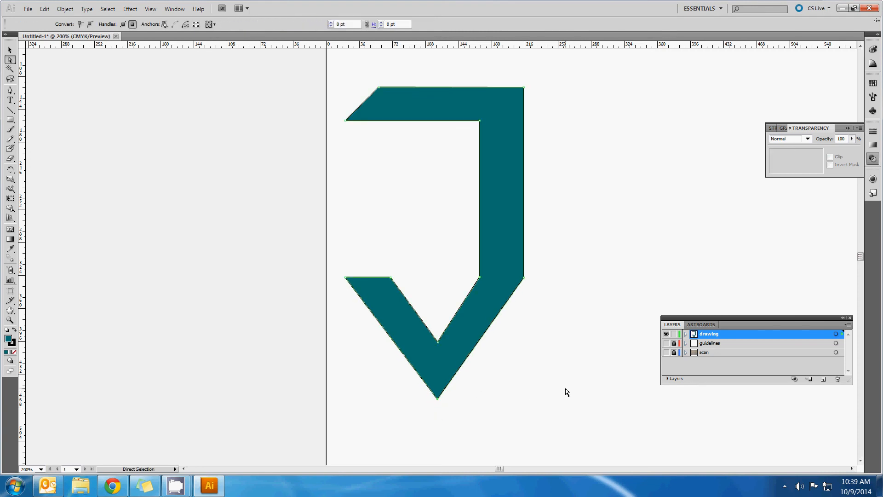
Directly select all points of the J's lower part and nudge them down until the letter is 342.75 pt high.
drag(565, 437, 312, 229)
key(Down)
key(Down)
key(Down)
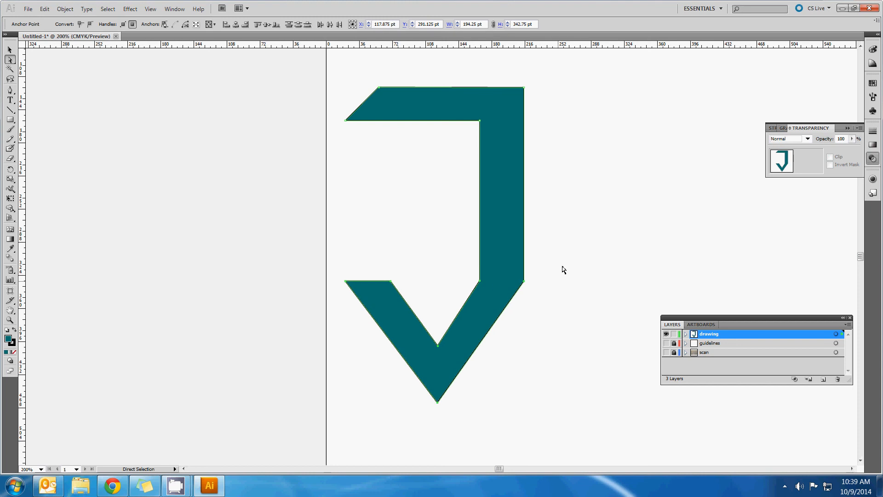
click(562, 268)
Nudge the outer right edge of the J's stem left until the letter is 191.25 pt wide.
drag(547, 321, 514, 184)
key(Left)
key(Left)
key(Left)
click(608, 223)
click(542, 284)
scroll(538, 226, down, 2)
scroll(547, 233, down, 2)
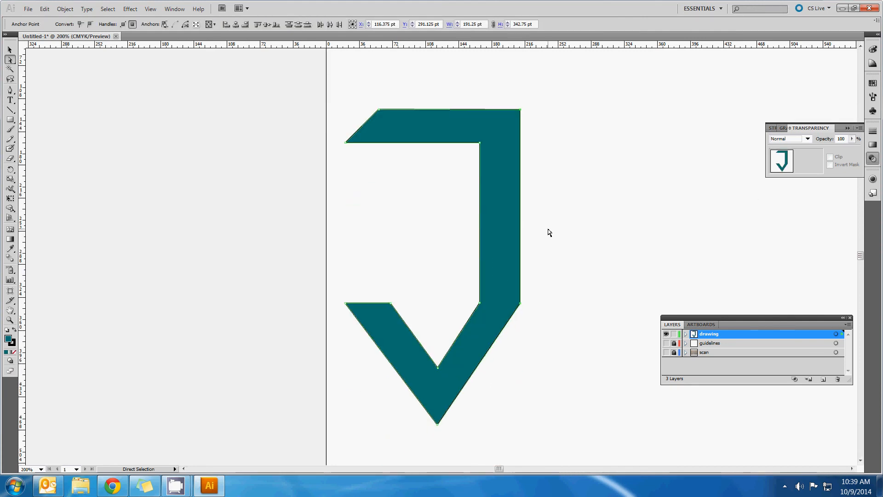
click(579, 271)
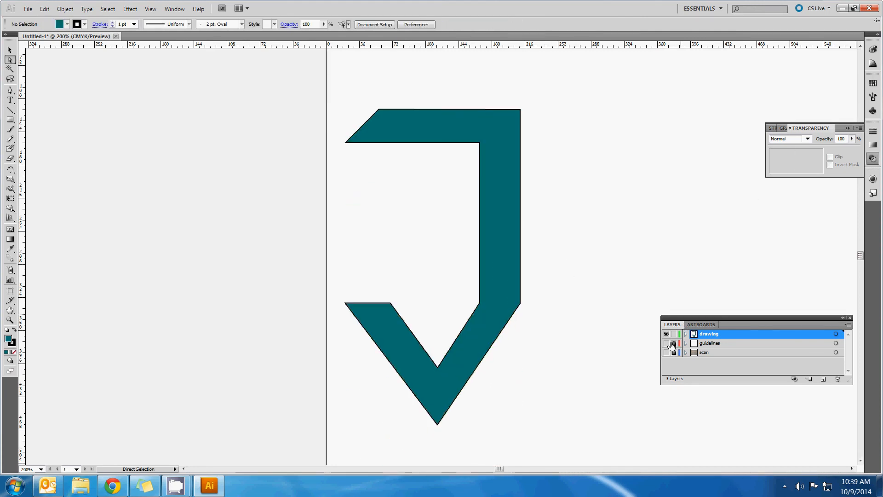
Show the guidelines and scan layers again as reference for tracing the diamond-shaped letter beside the J.
click(666, 343)
click(667, 352)
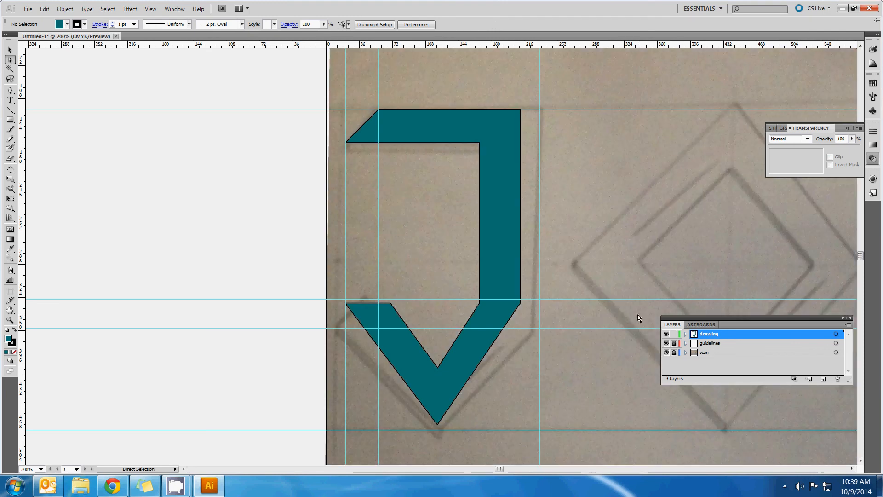
mouse_move(623, 256)
mouse_down()
mouse_move(489, 217)
mouse_move(437, 221)
mouse_move(424, 269)
mouse_up()
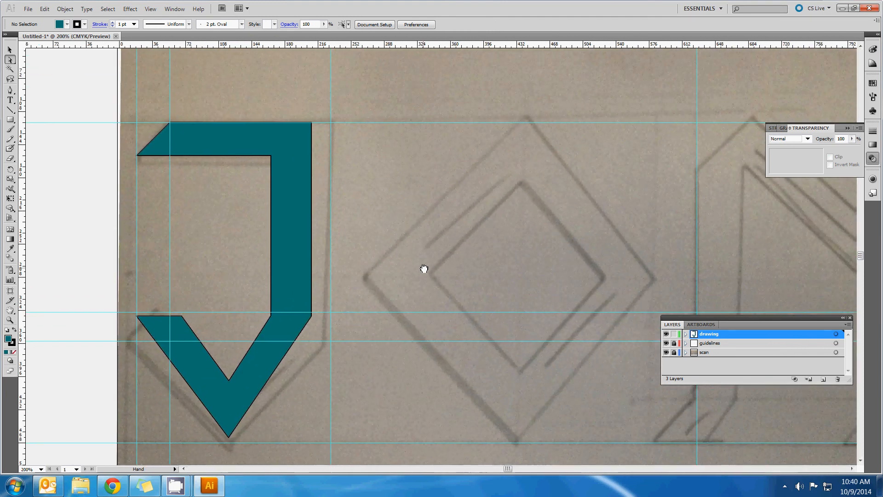
drag(574, 276, 538, 270)
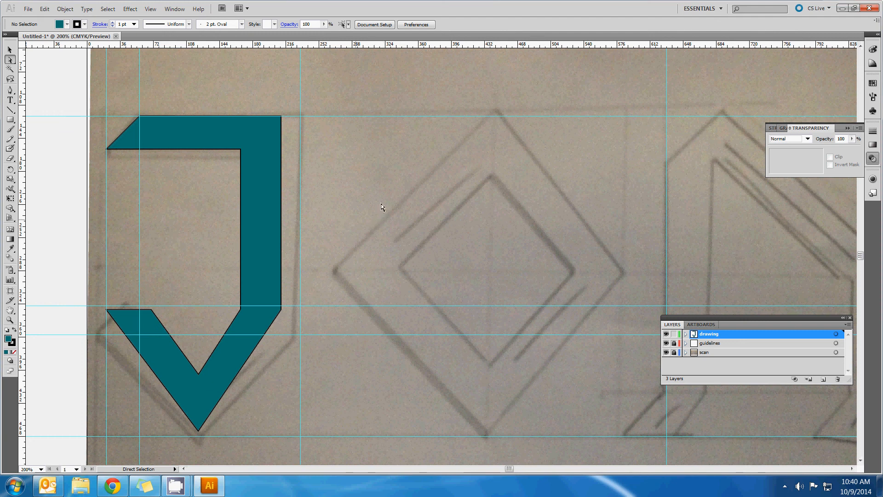
Trace the sketch's outer diamond with the Pen tool as a closed four-point path, placing its right corner at about X 611 pt, Y 291 pt.
click(10, 90)
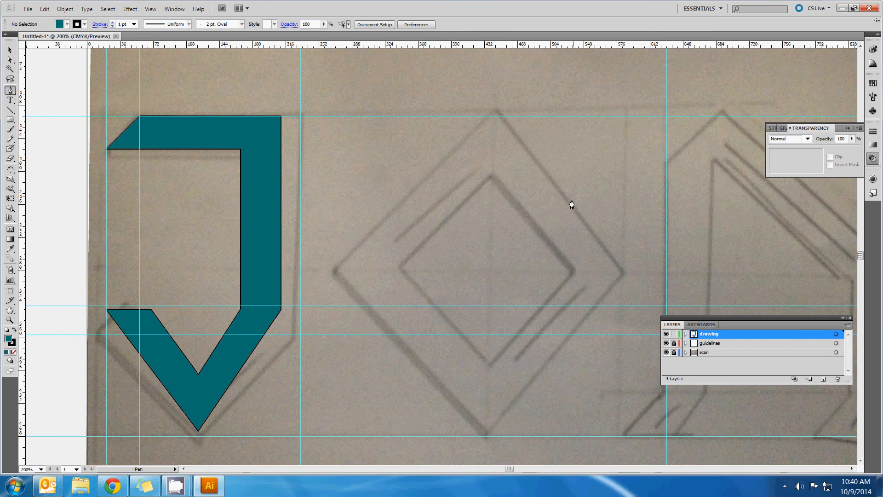
click(496, 117)
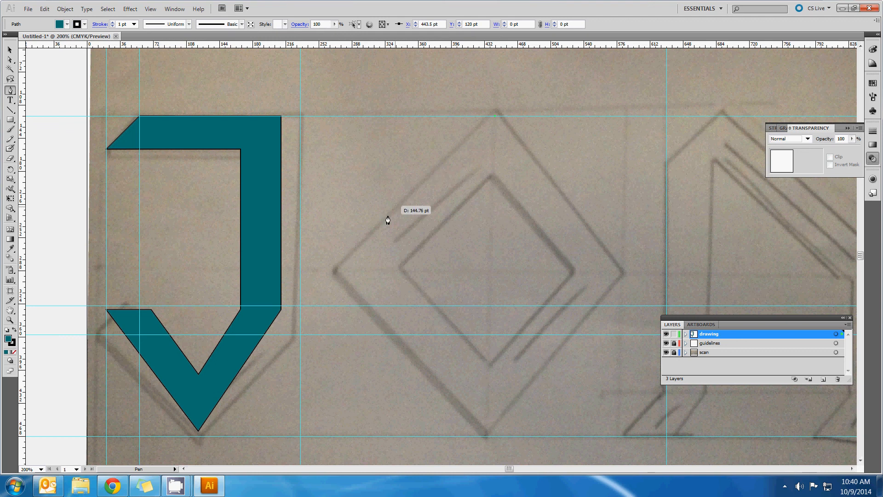
click(338, 273)
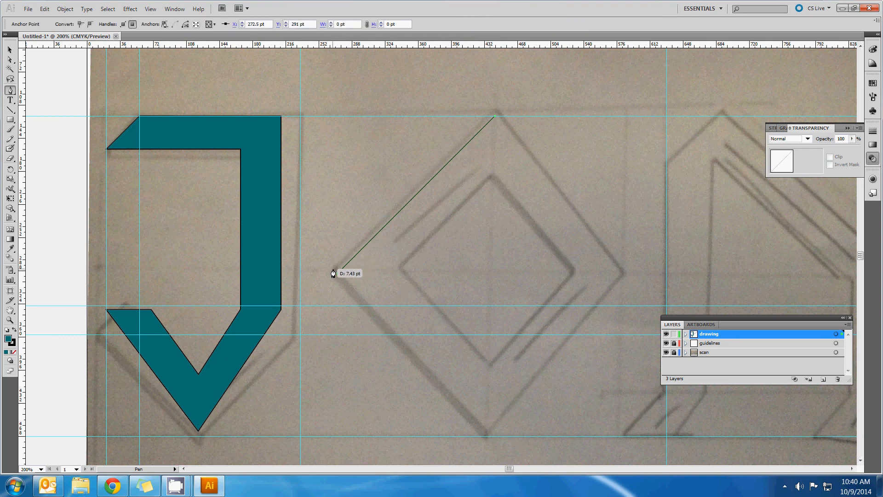
click(494, 430)
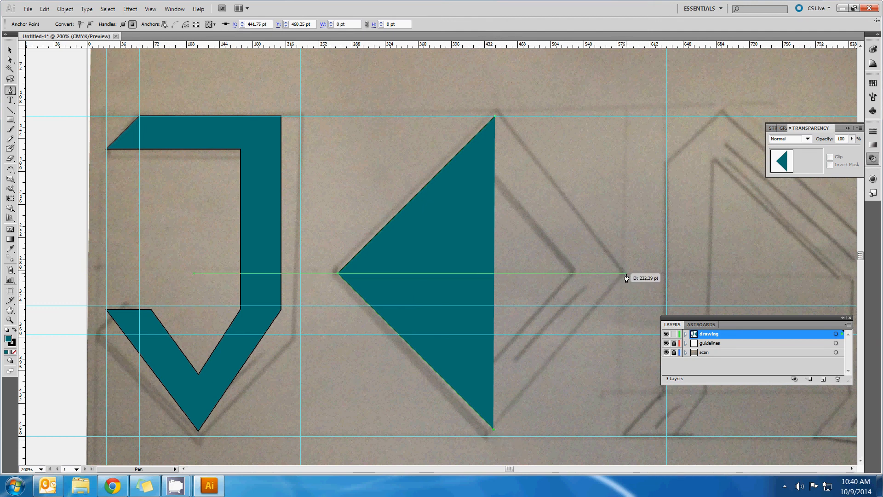
click(638, 284)
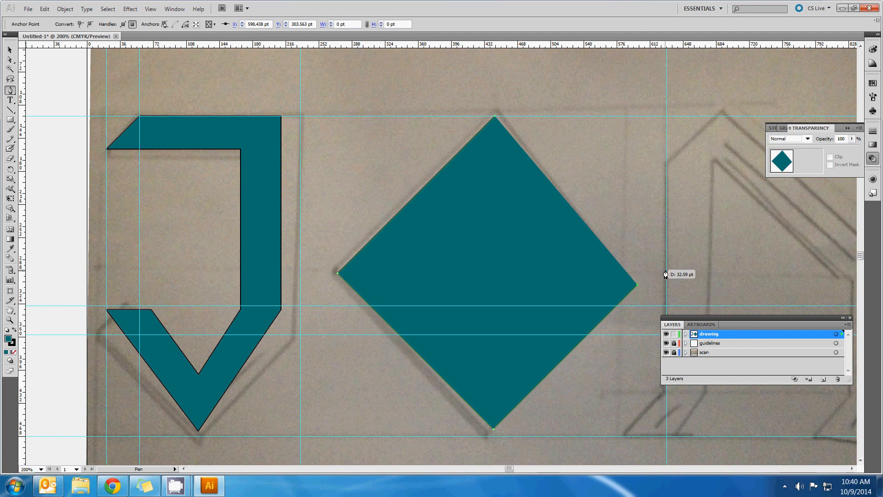
key(ctrl+z)
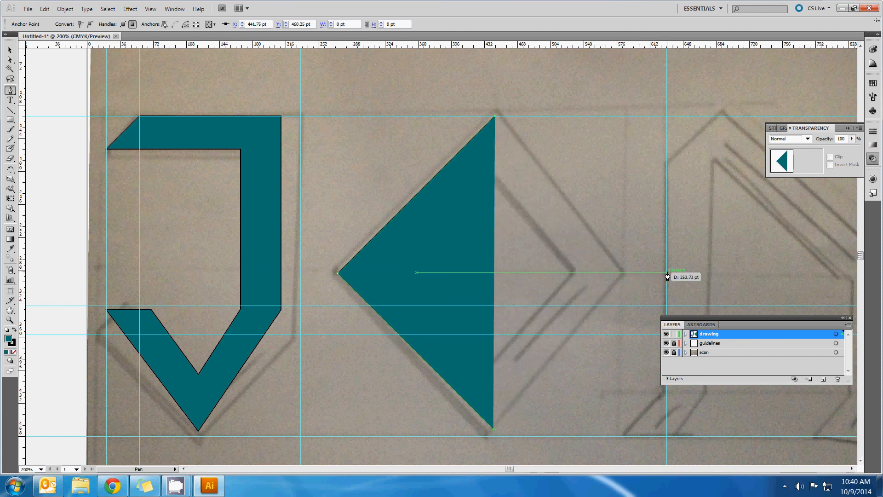
click(649, 275)
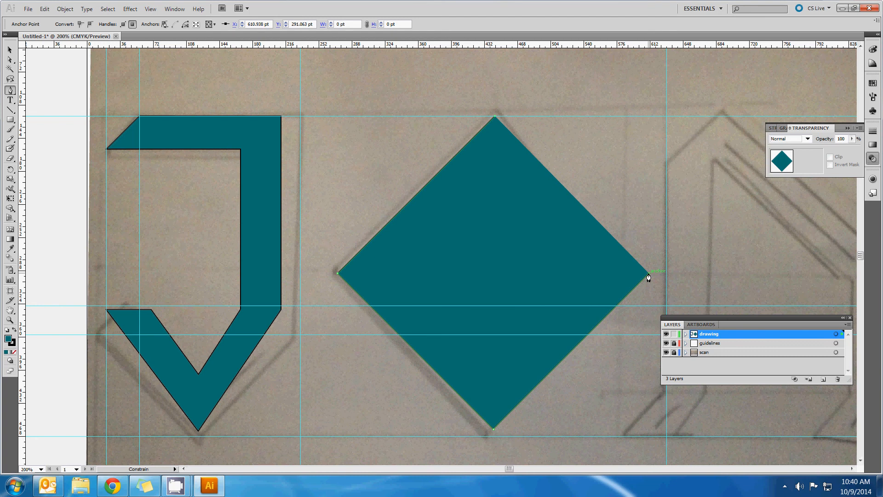
click(495, 120)
Directly select the diamond's bottom point and nudge it down to Y 468.25 pt, near the lower horizontal guide.
scroll(499, 154, down, 3)
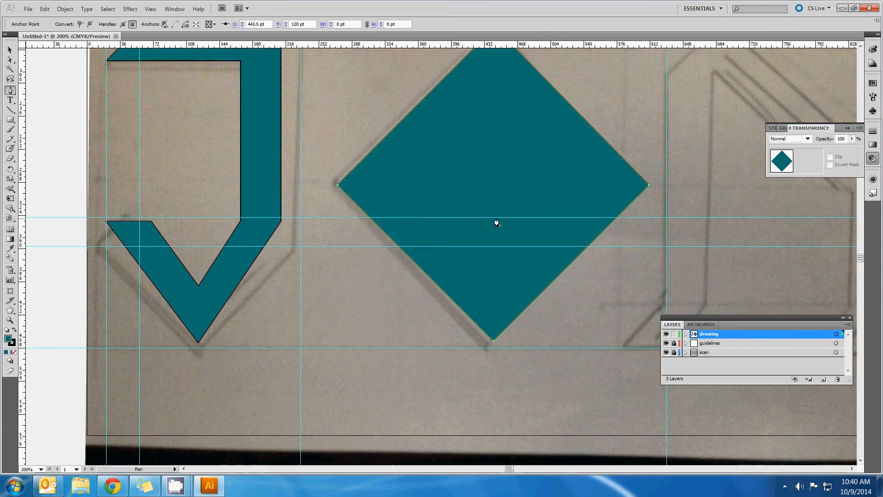
key(a)
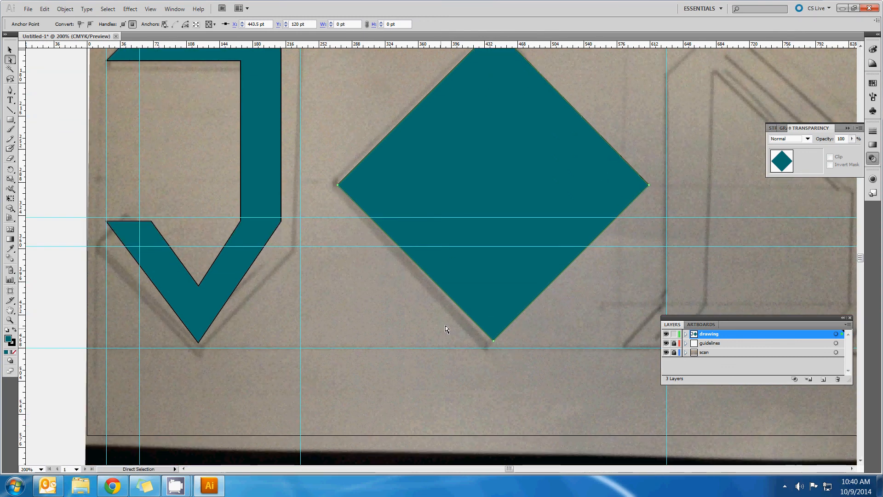
drag(517, 352, 518, 353)
key(Down)
key(Down)
key(Down)
key(Down)
key(Down)
key(Down)
key(Down)
key(Down)
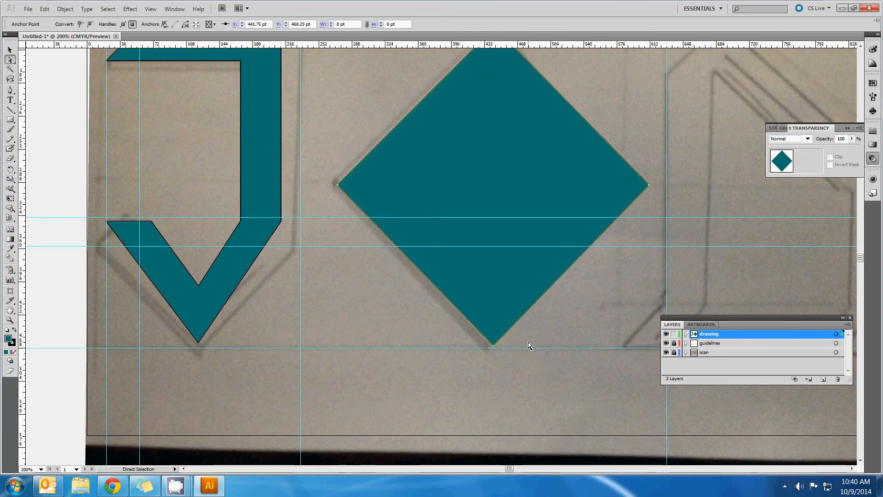
Directly select the diamond's right corner point and nudge it left to X 598.938 pt.
scroll(658, 193, up, 2)
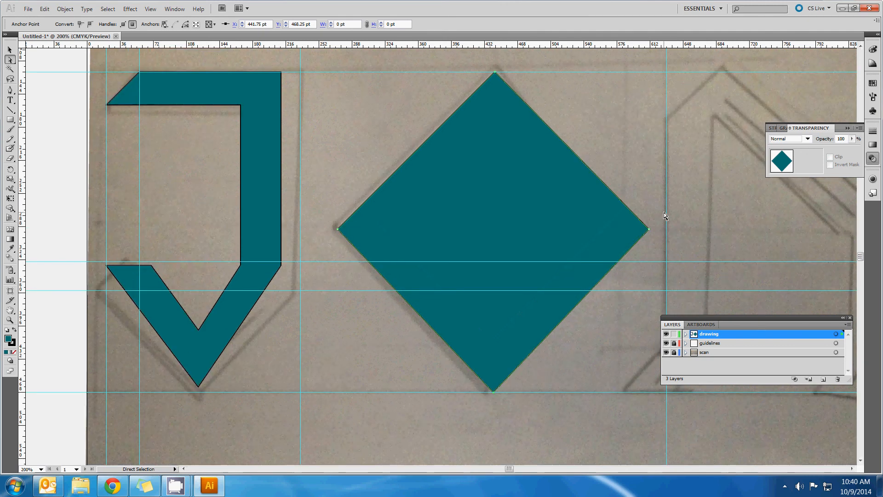
drag(637, 249, 637, 250)
key(Left)
key(Left)
key(Left)
key(Left)
key(Left)
key(Left)
key(Left)
key(Left)
key(Left)
key(Left)
key(Left)
key(Left)
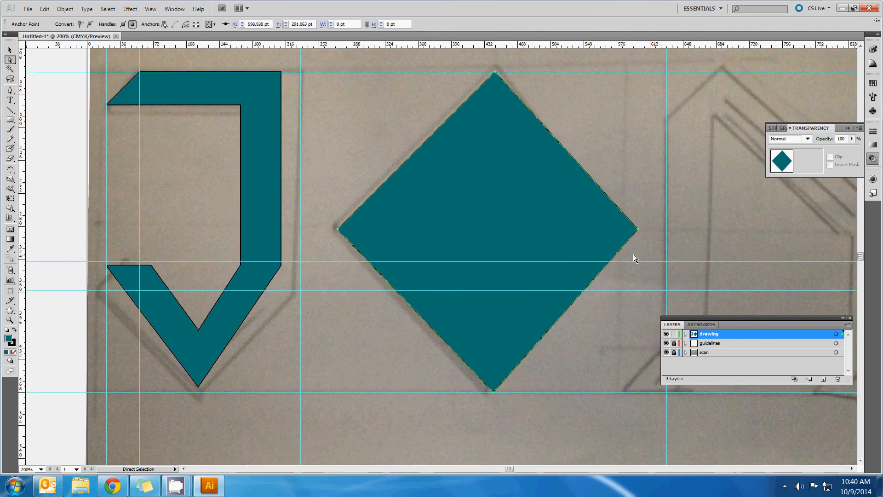
Nudge the diamond's right corner to X 596.938 pt, Y 288.063 pt and check its level against the left corner with a temporary horizontal guide.
key(Left)
key(Left)
key(Up)
key(Up)
key(Up)
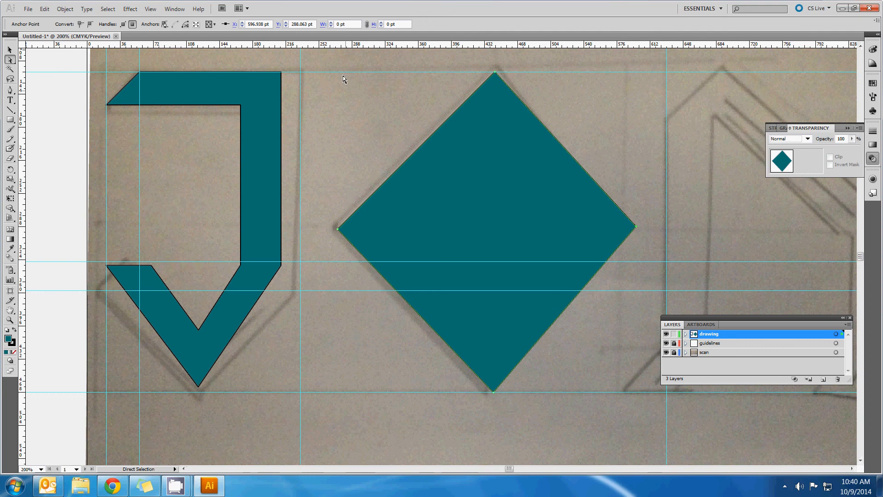
drag(391, 46, 377, 233)
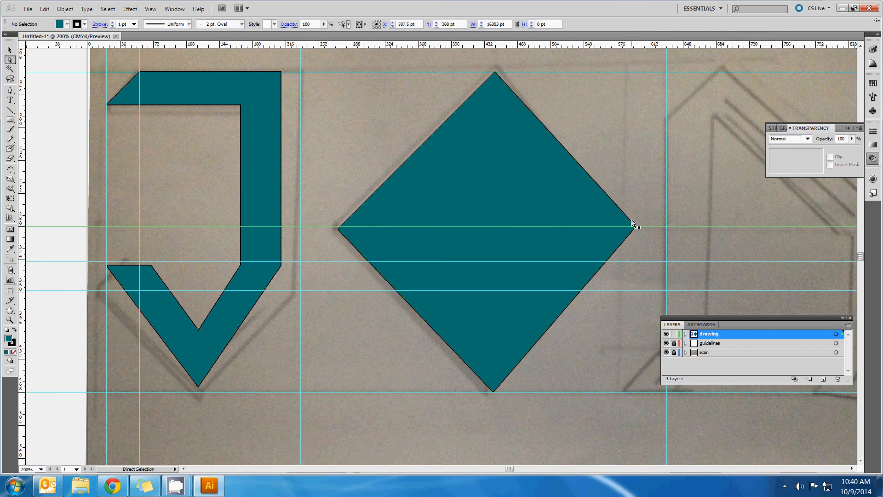
click(645, 211)
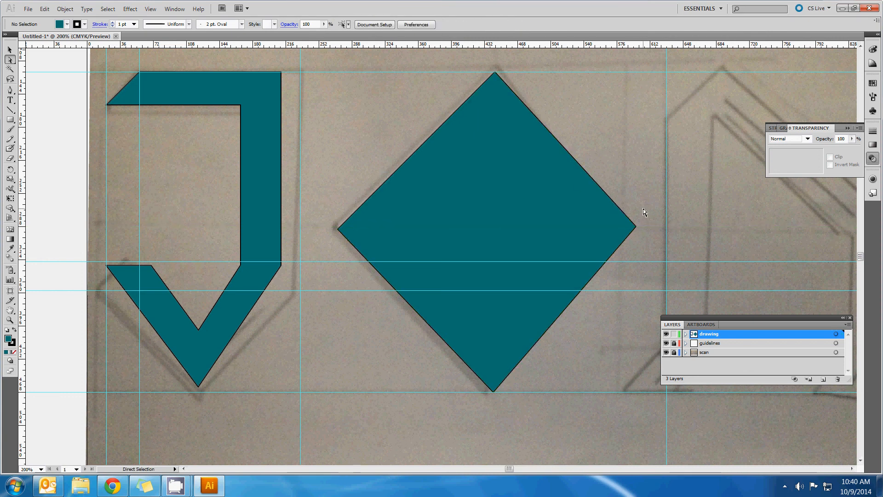
Nudge the diamond's right corner down to Y 291.063 pt and check its level with a temporary horizontal guide, deleting the guide.
drag(639, 239, 626, 248)
key(Down)
key(Down)
key(Down)
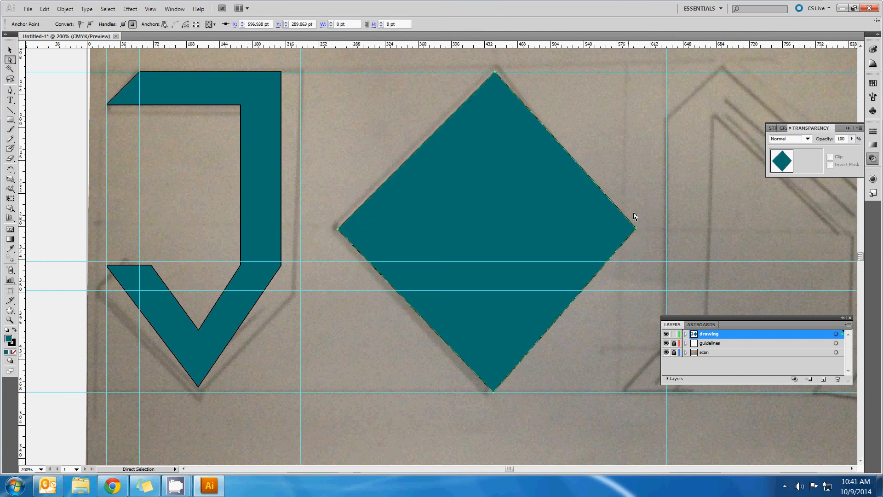
drag(572, 44, 587, 232)
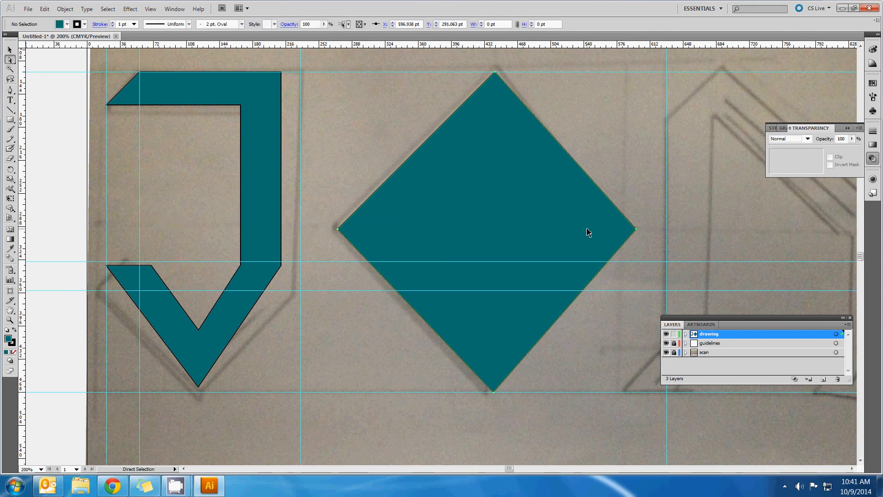
key(Delete)
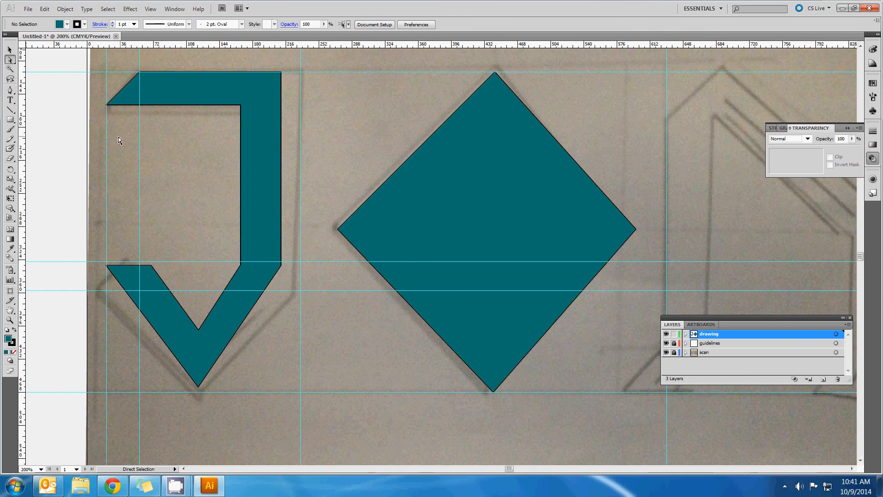
Shift the diamond's top point slightly left into line with its bottom point, using a temporary vertical guide as reference.
drag(26, 123, 485, 84)
key(ctrl+z)
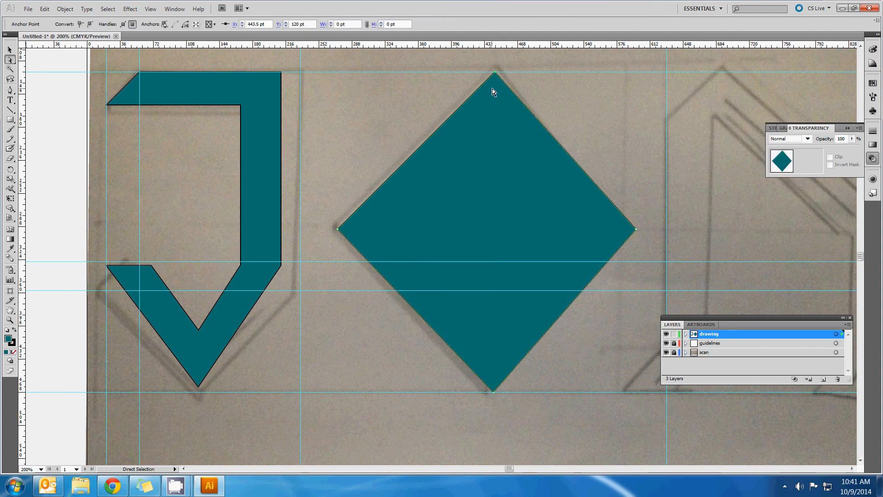
click(600, 113)
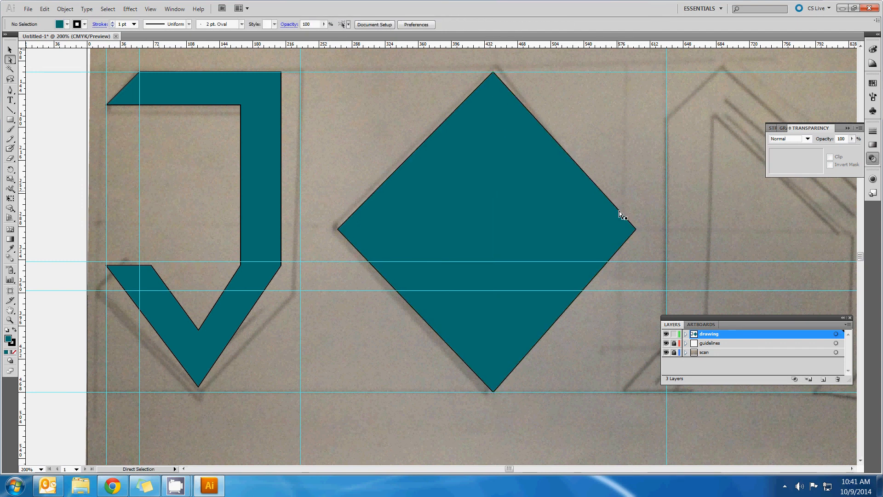
Hide the drawing layer briefly to examine the sketched letter beneath the filled diamond, and show it again.
click(10, 50)
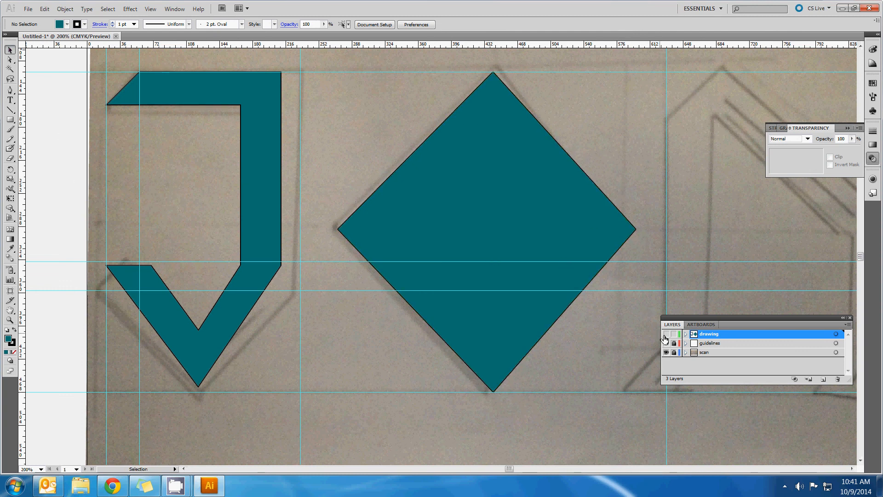
click(665, 335)
click(666, 335)
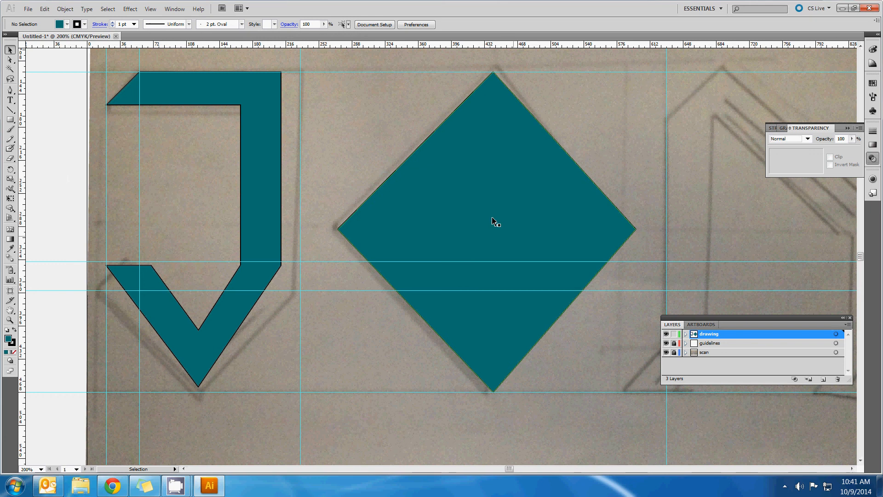
Duplicate the diamond and scale the copy about its centre to 164.198 by 176.25 pt for the letter's inner opening.
click(527, 180)
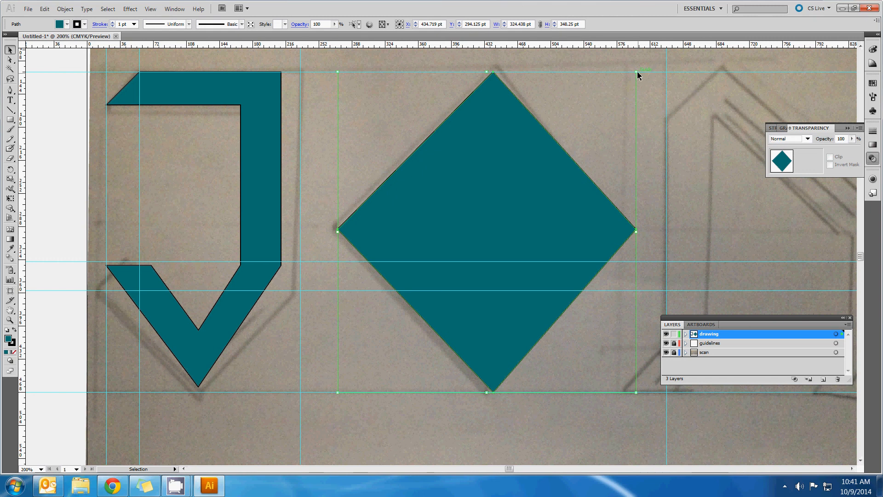
drag(638, 73, 568, 147)
key(ctrl+z)
drag(493, 184, 497, 181)
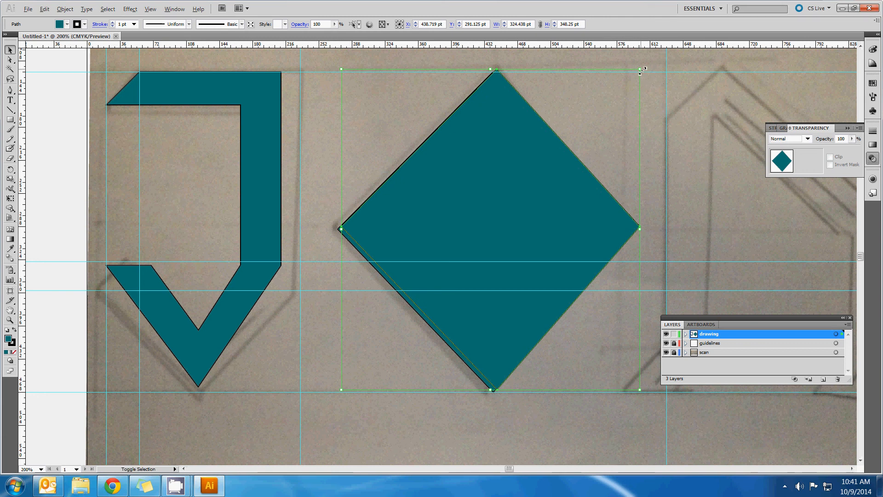
drag(640, 70, 585, 150)
Nudge the small inner diamond to X 436.719 pt, Y 293.125 pt to centre it within the large one.
key(Left)
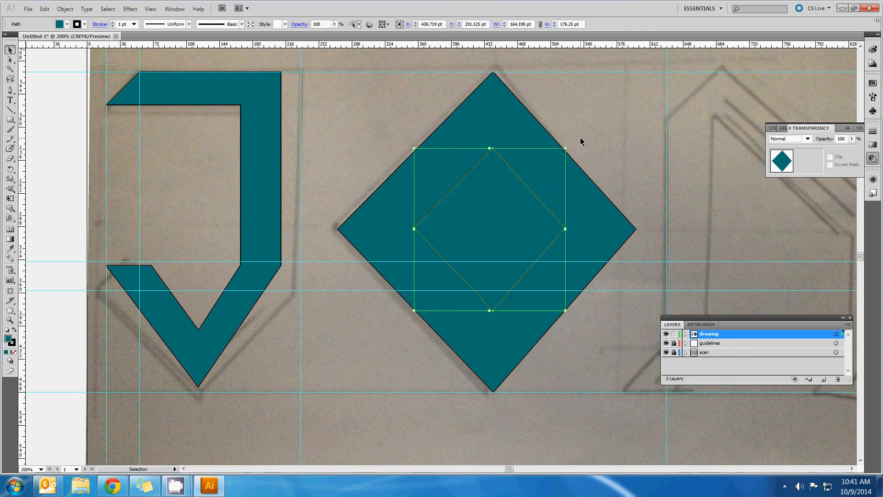
key(Down)
key(Left)
key(Down)
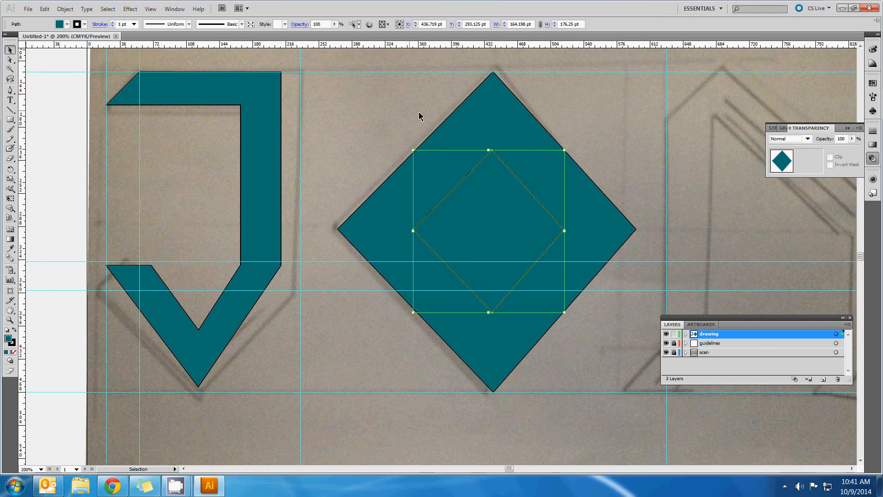
Select both diamonds and subtract the small one from the large one with the Pathfinder's Minus Front.
click(470, 137)
shift+click(513, 213)
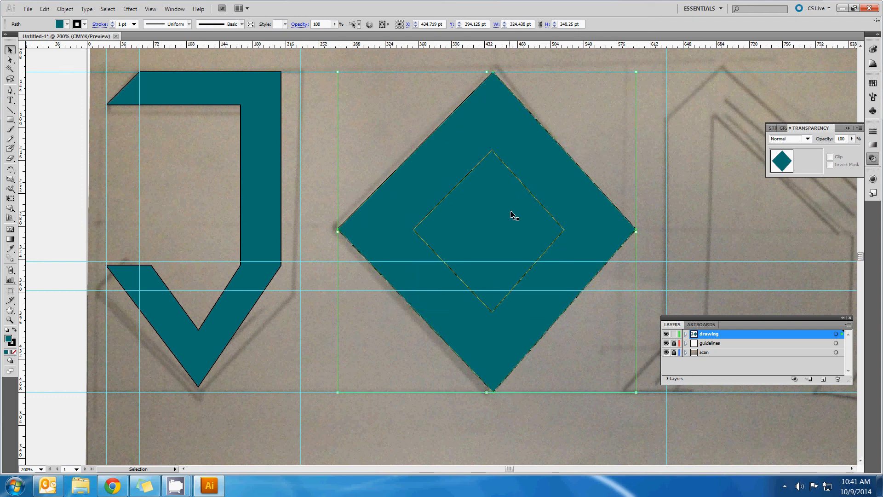
shift+click(532, 194)
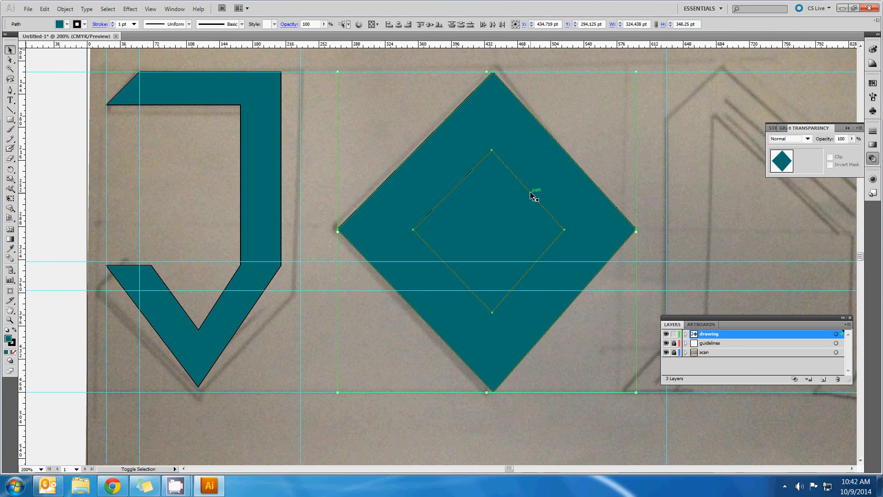
click(151, 9)
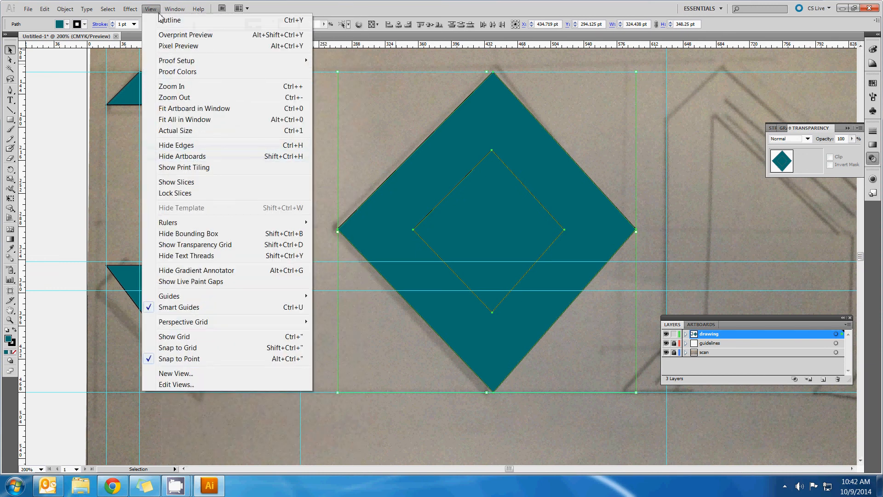
mouse_move(175, 9)
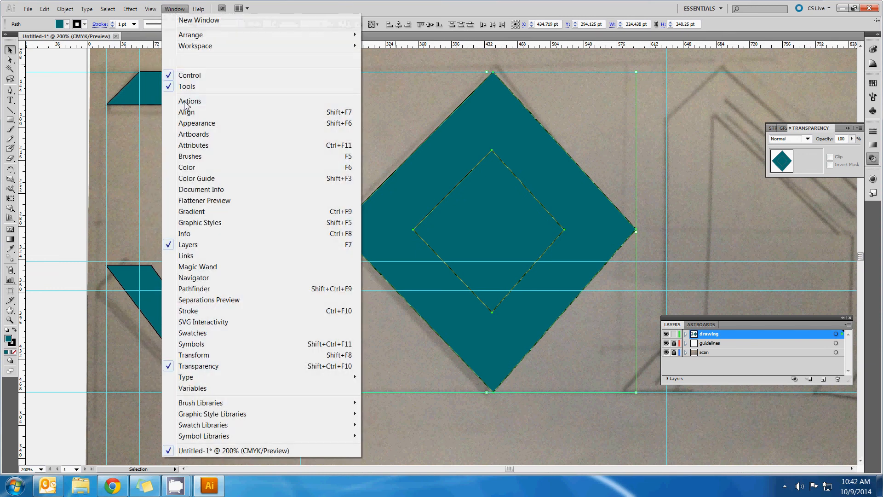
click(211, 289)
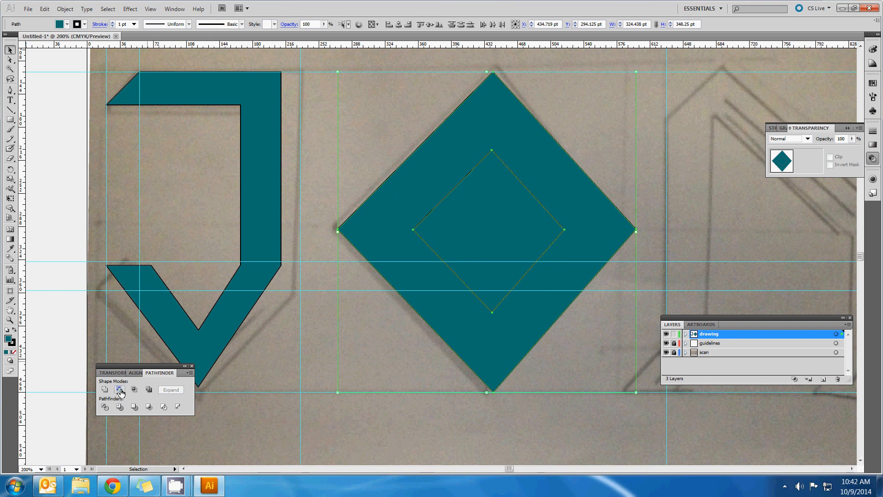
click(120, 390)
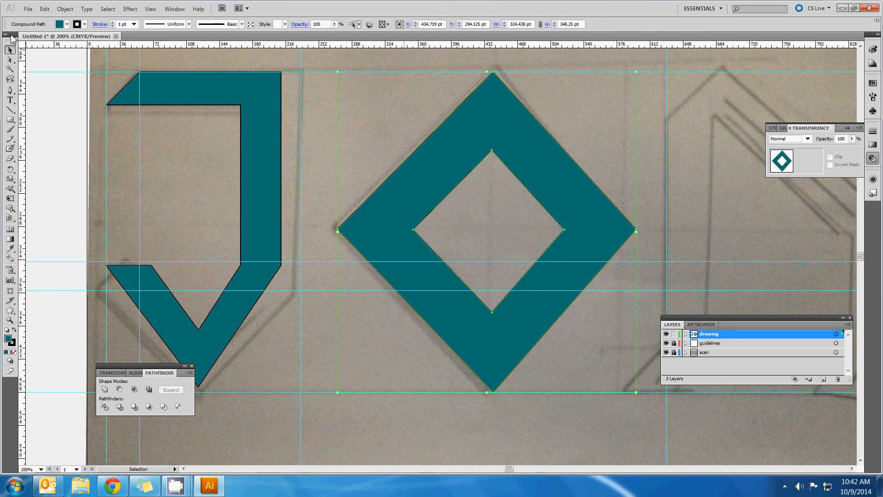
click(353, 126)
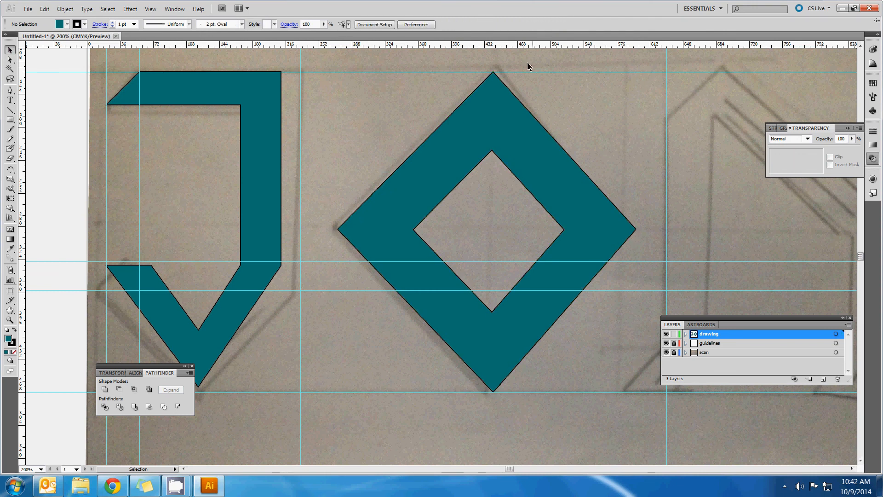
Directly select the cutout's top point, move it up to Y 190.333 pt, and pull the left corner about 19 pt outward with it.
scroll(533, 88, down, 1)
scroll(532, 128, down, 2)
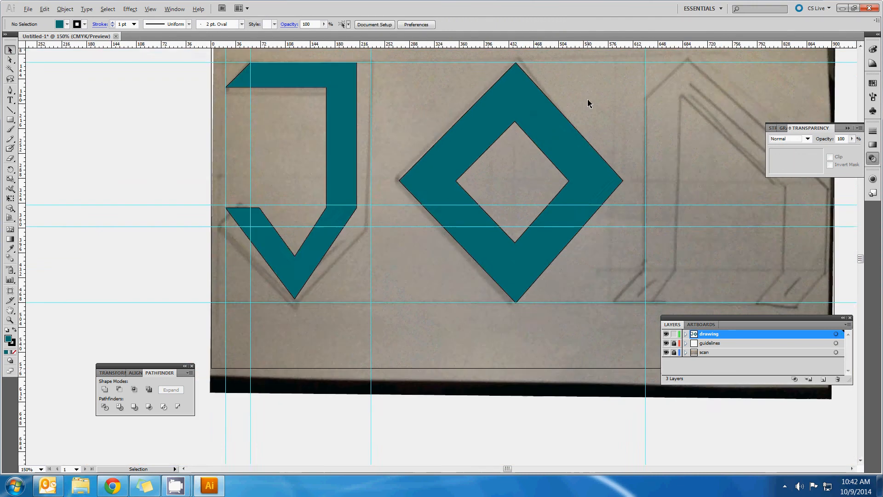
drag(596, 96, 520, 137)
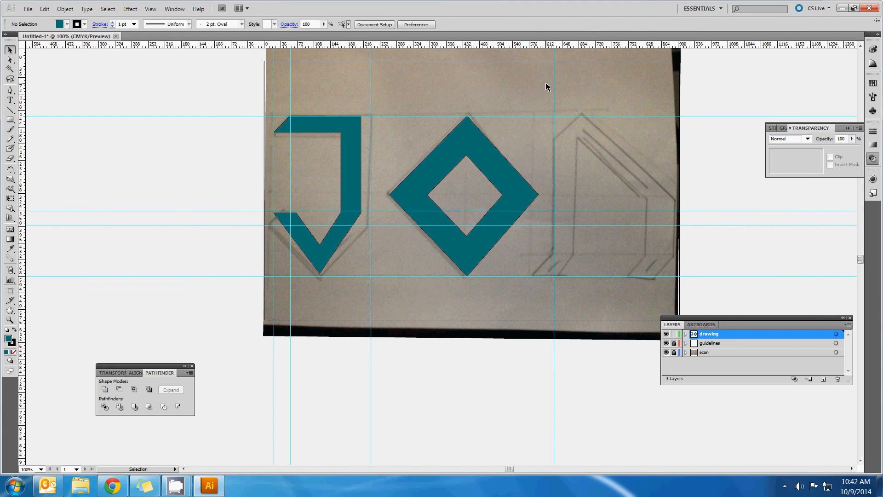
scroll(469, 172, up, 3)
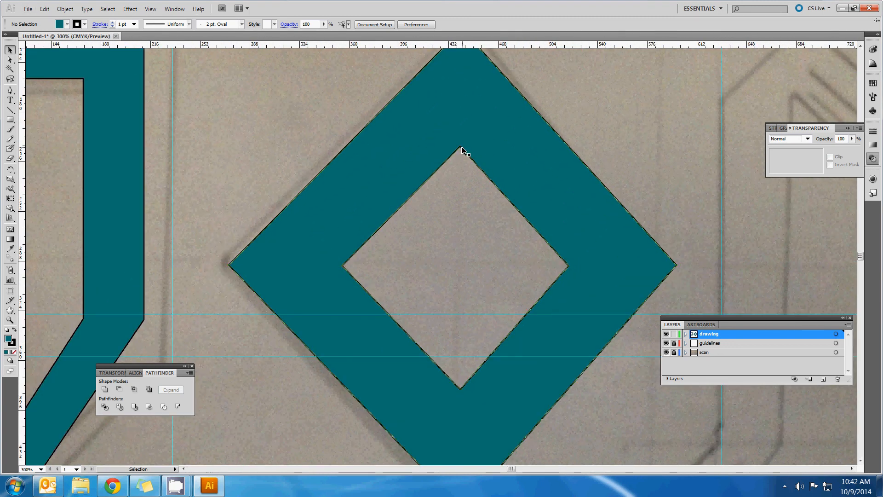
click(462, 150)
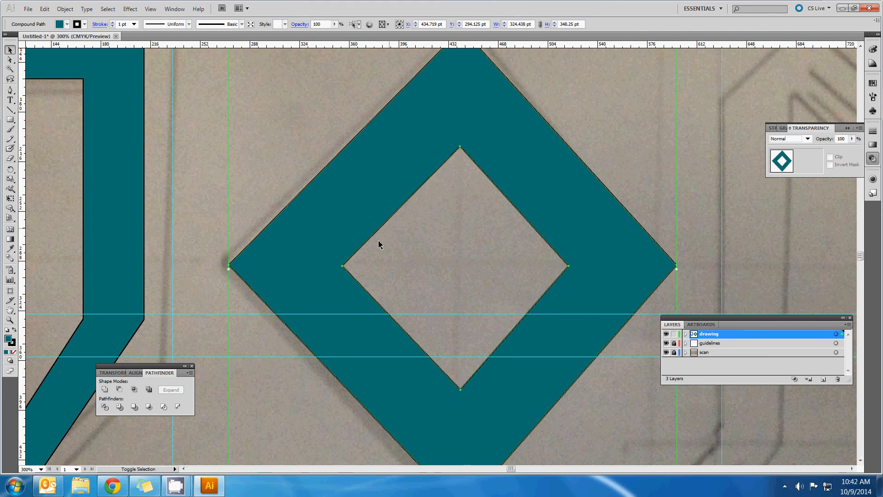
key(a)
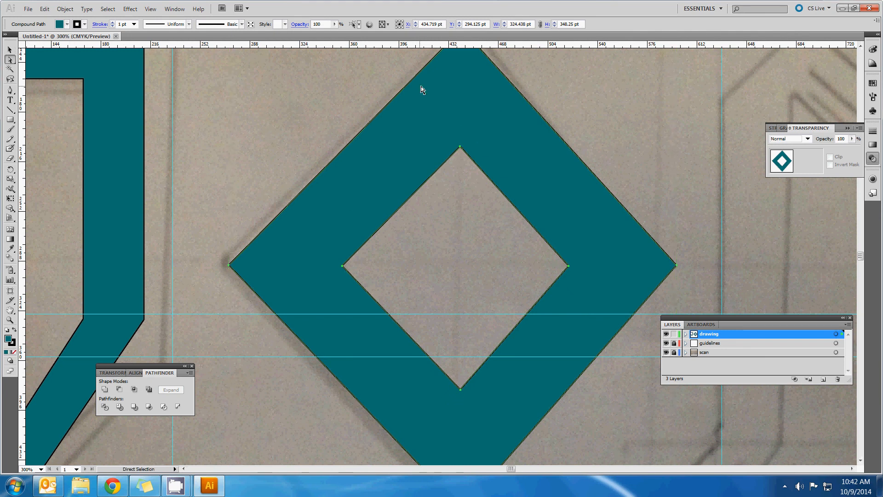
drag(462, 149, 460, 125)
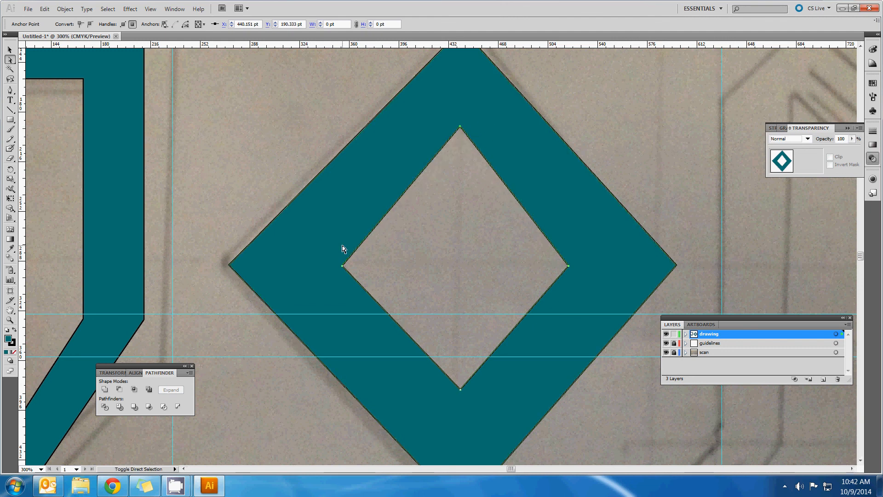
drag(344, 272, 318, 268)
scroll(464, 387, down, 1)
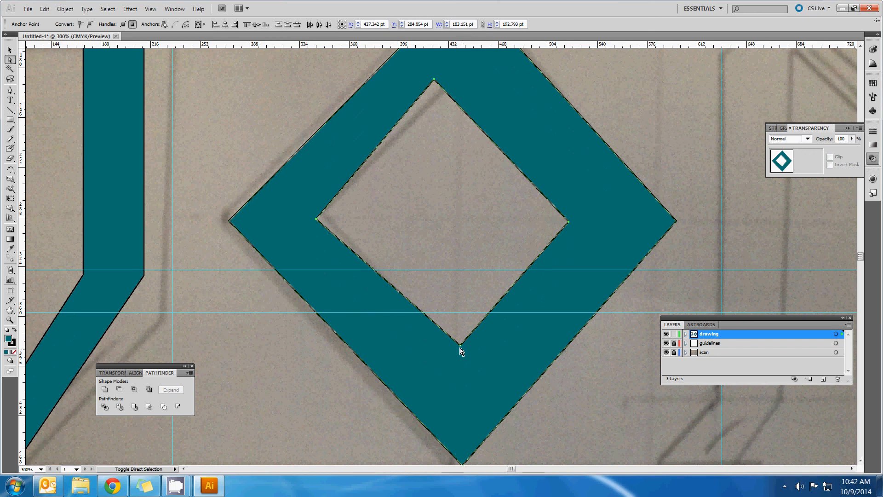
Move only the cutout's bottom point down to Y 397 pt to match the sketched inner diamond.
drag(460, 346, 462, 370)
key(ctrl+z)
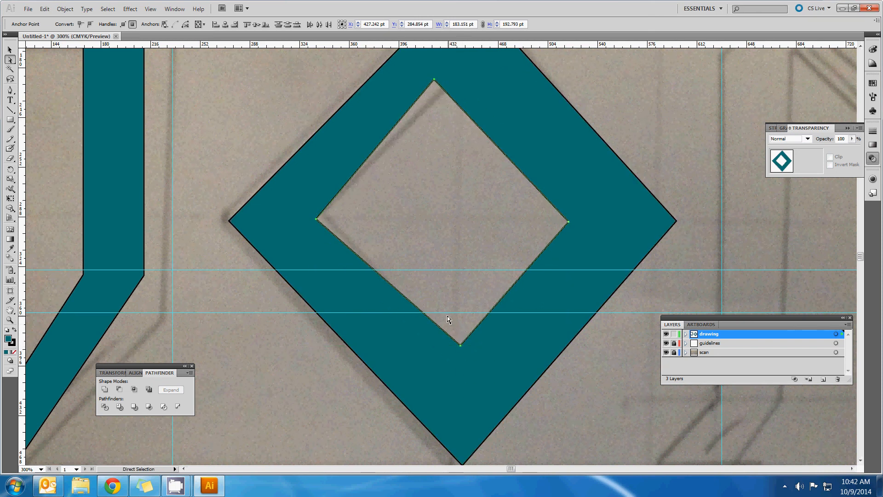
drag(449, 334, 461, 366)
click(460, 345)
click(461, 346)
click(460, 345)
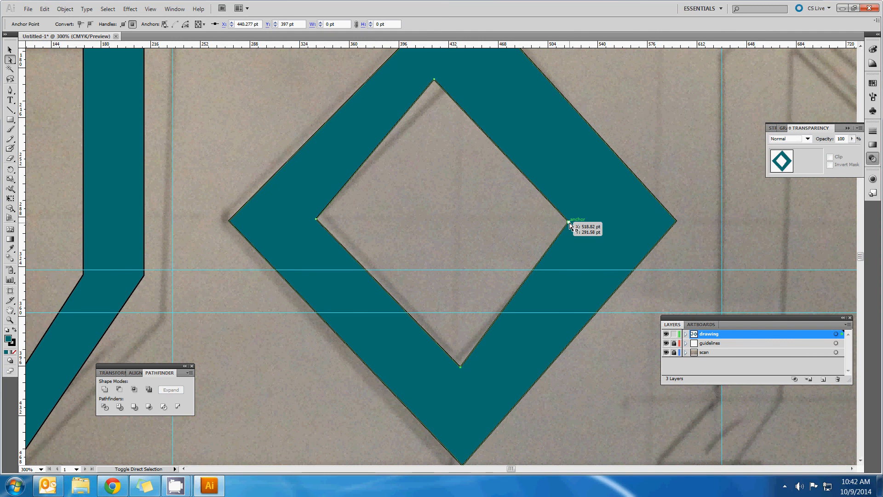
drag(569, 225, 594, 226)
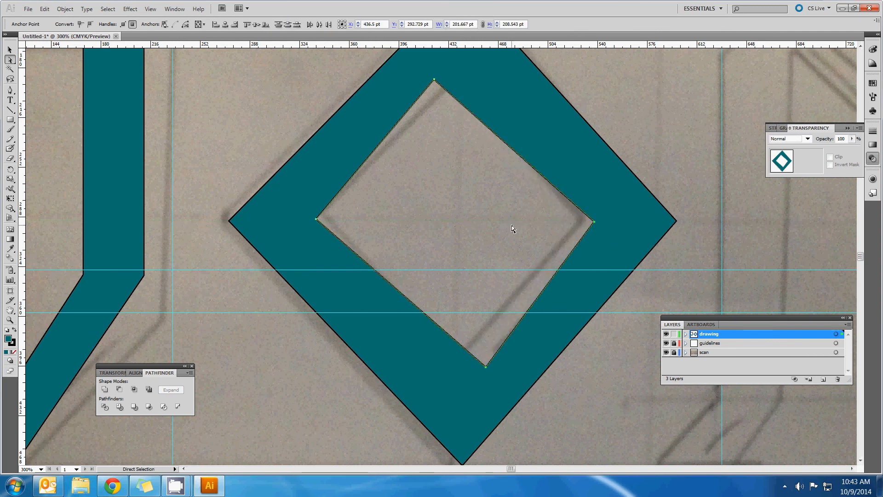
key(ctrl+z)
click(510, 239)
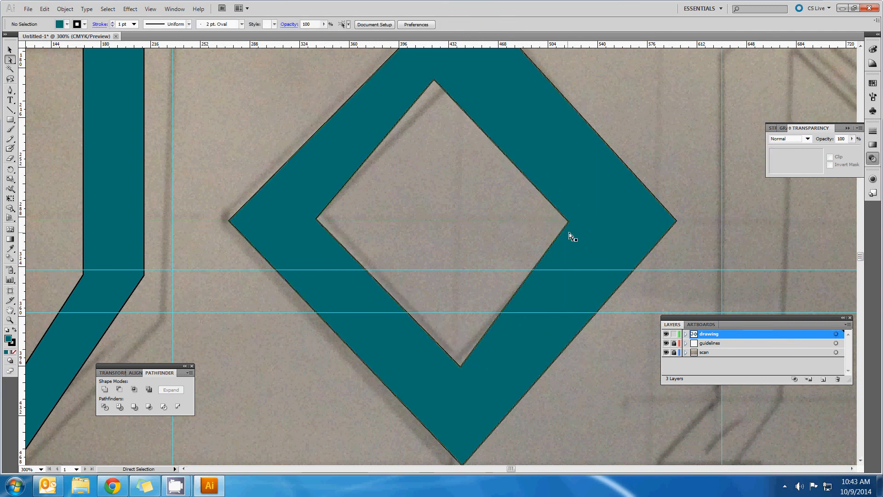
Directly select only the cutout's right corner point and move it outward to X 538.667 pt.
click(569, 225)
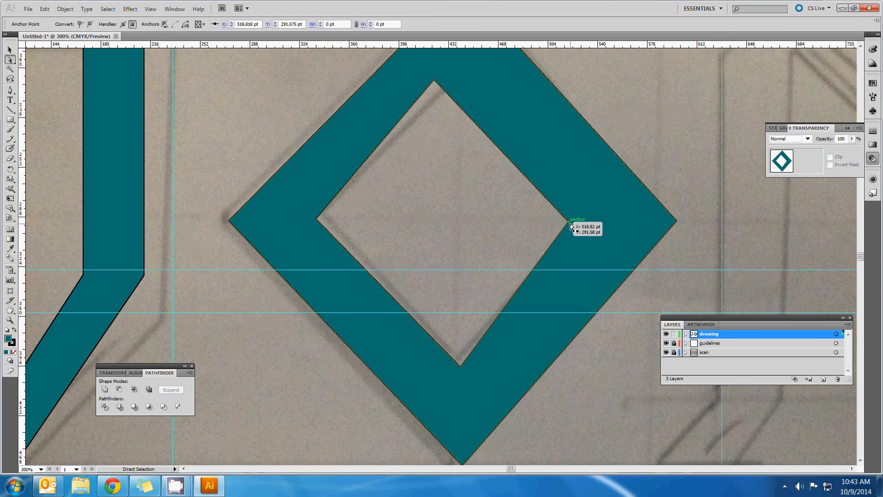
shift+click(568, 224)
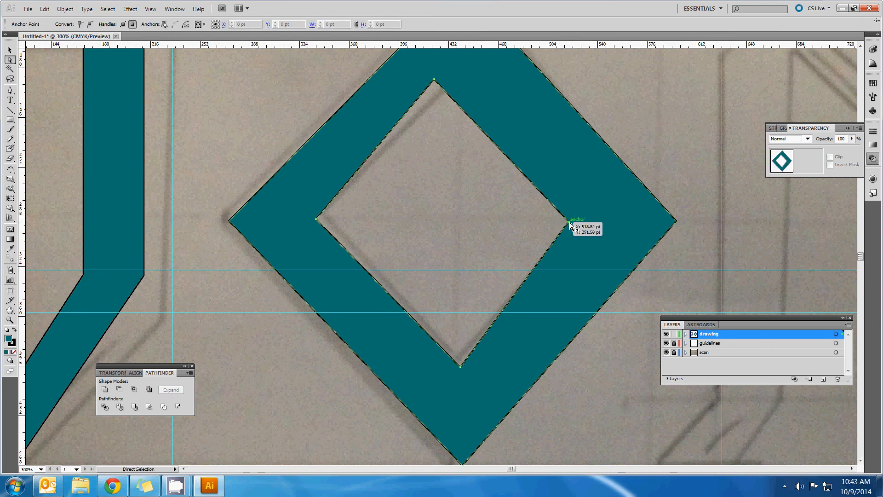
key(ctrl+z)
click(569, 223)
drag(569, 224, 596, 224)
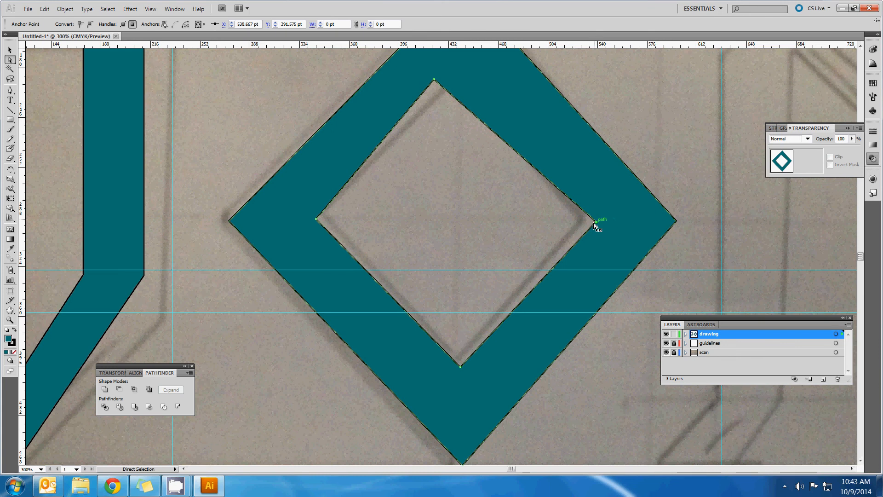
Directly select the cutout's top point and move it right and up to X 442.198 pt, Y 176.457 pt.
click(435, 80)
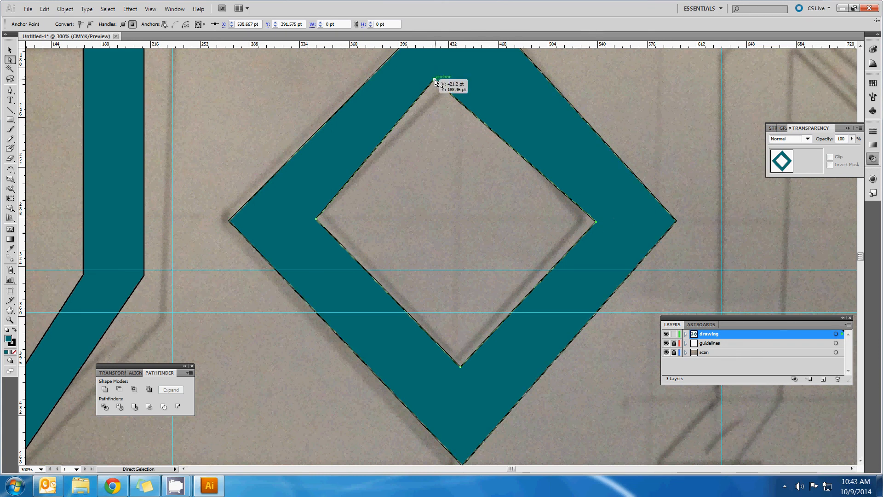
scroll(458, 157, up, 2)
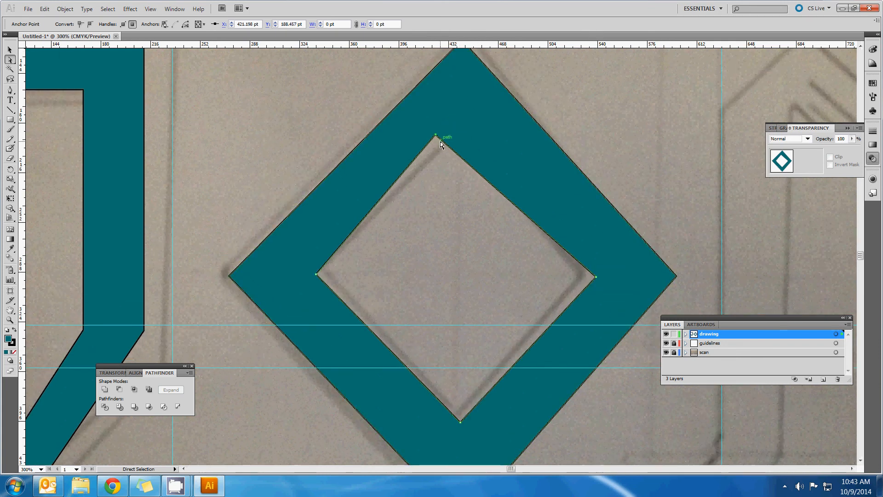
key(shift+Right)
key(shift+Right)
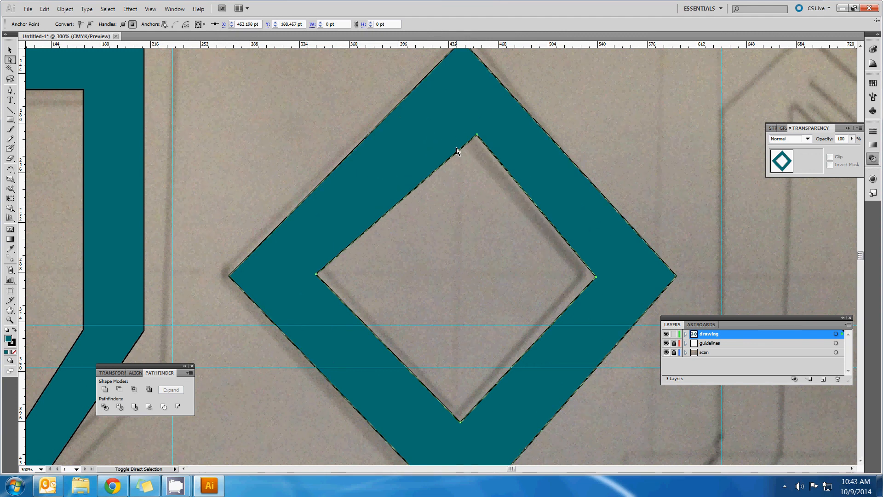
scroll(458, 153, up, 2)
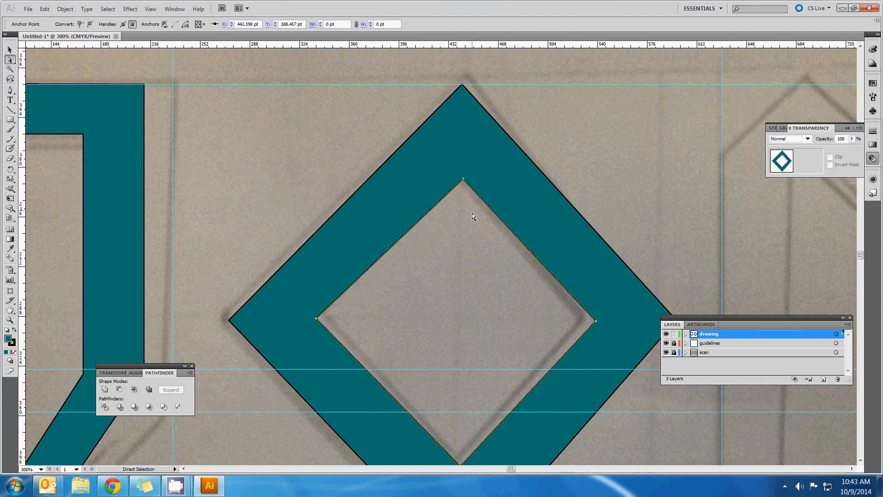
key(Up)
key(shift+Up)
key(Up)
Directly select the cutout's bottom point and move it down to Y 407 pt.
scroll(474, 240, down, 6)
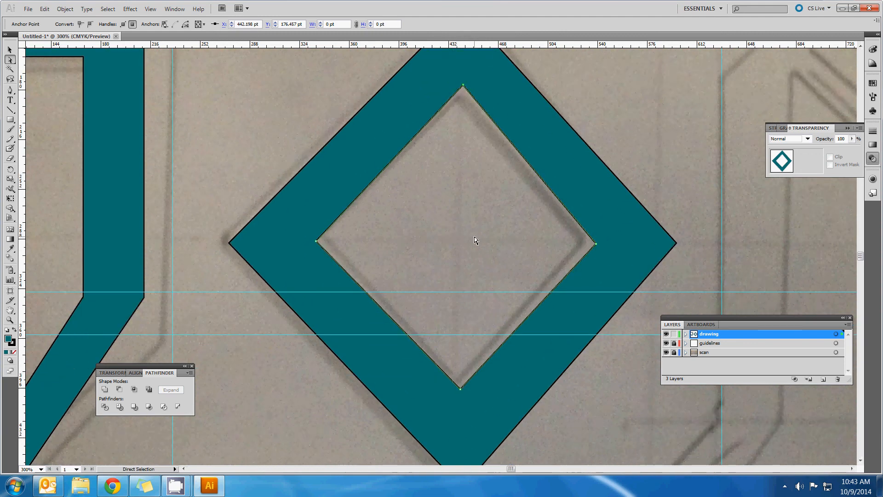
click(461, 333)
key(shift+Down)
key(shift+Down)
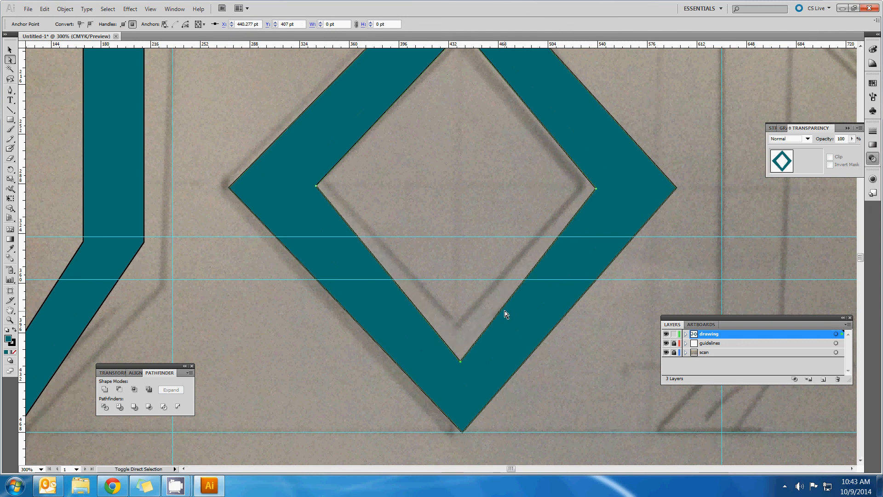
Move the cutout's left corner point outward to X 315.667 pt and its right corner point outward to X 548.667 pt.
drag(316, 186, 302, 186)
key(shift+Left)
key(shift+Left)
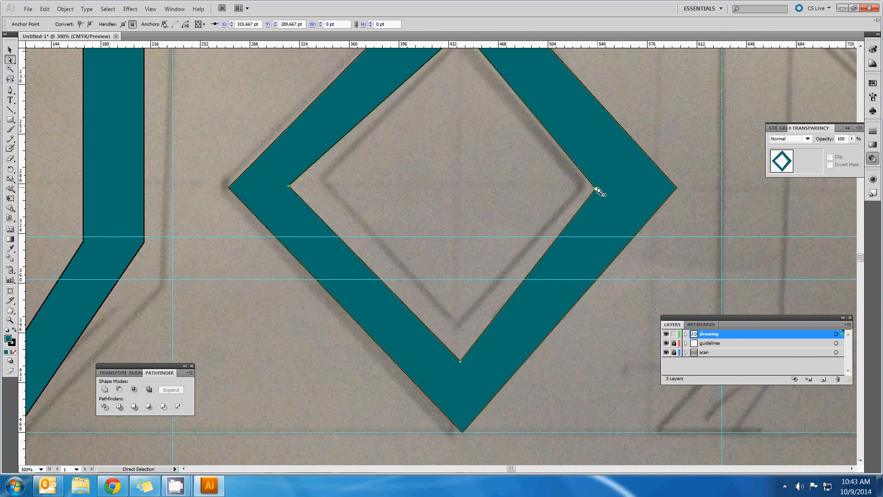
click(598, 190)
key(shift+Right)
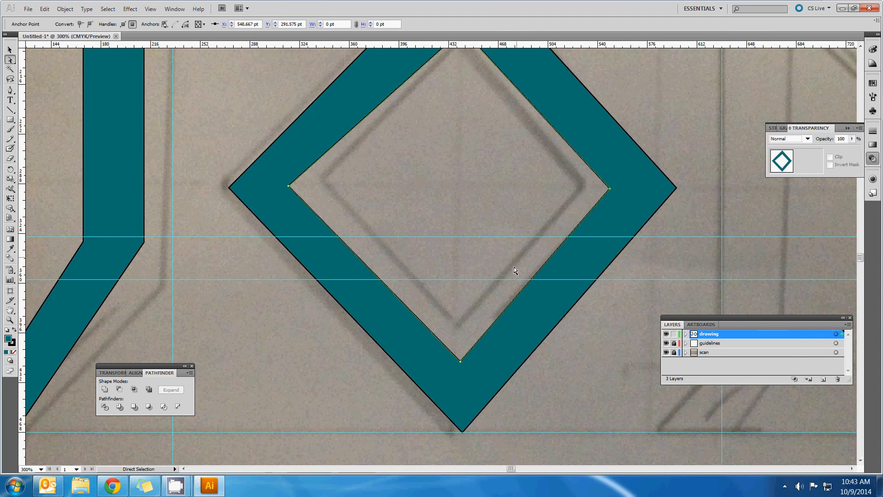
click(450, 310)
Raise the cutout's top point by 10 pt to even out the diamond's upper thickness, and deselect it.
scroll(477, 244, up, 3)
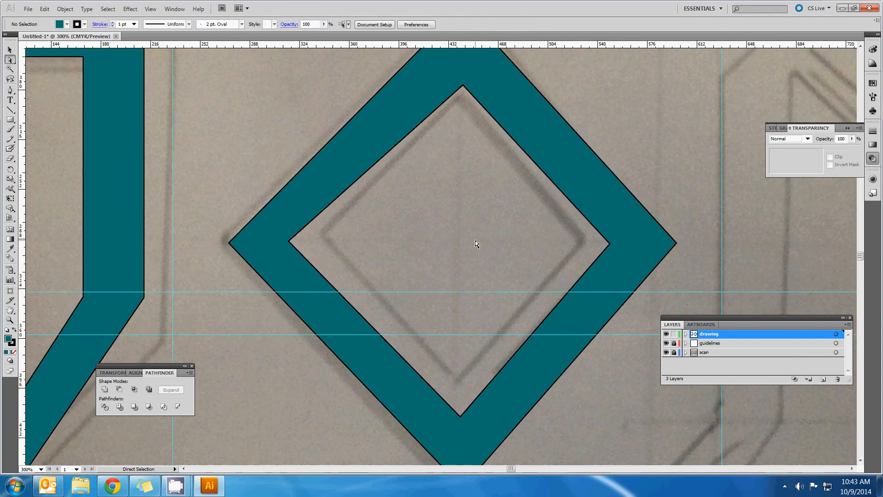
click(463, 109)
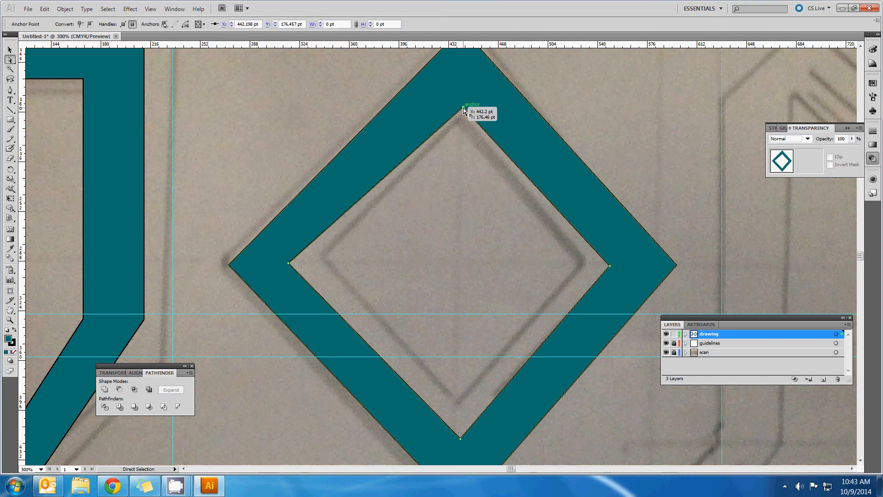
key(shift+Up)
click(477, 181)
key(ctrl+1)
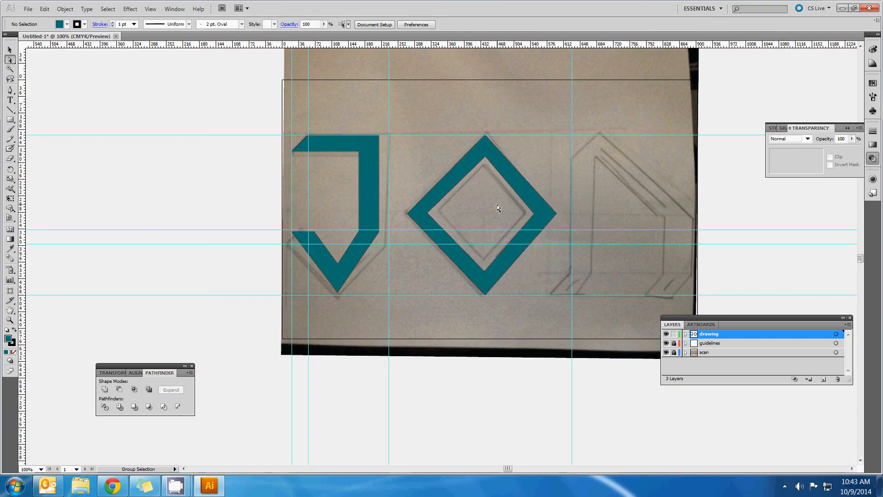
Hide the drawing and guidelines layers to examine the bare scanned sketch of the J and the O.
click(10, 50)
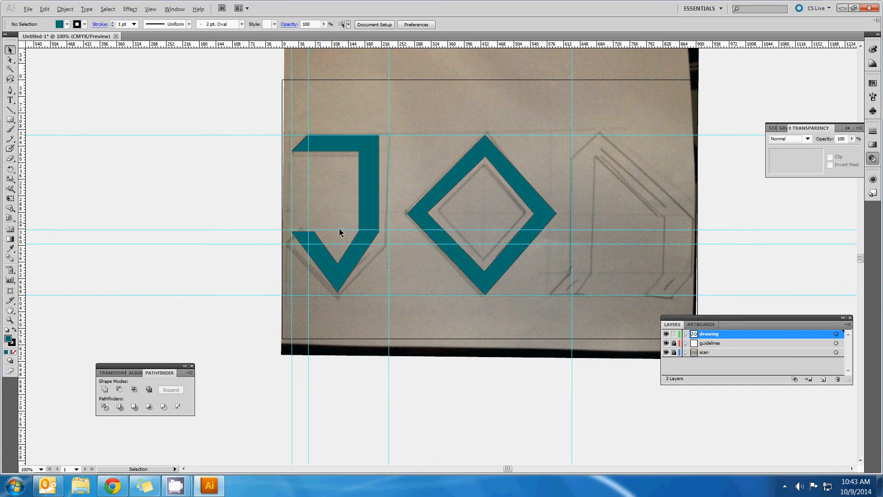
scroll(339, 232, up, 1)
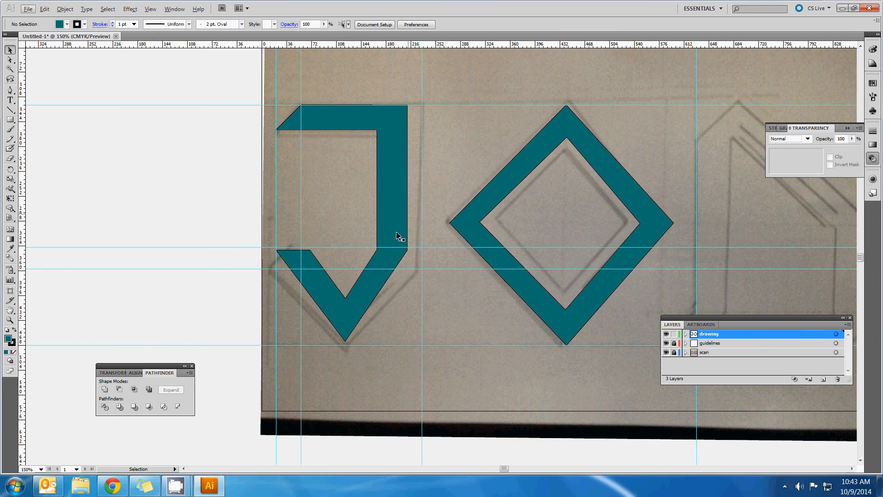
scroll(356, 353, up, 3)
drag(228, 241, 29, 215)
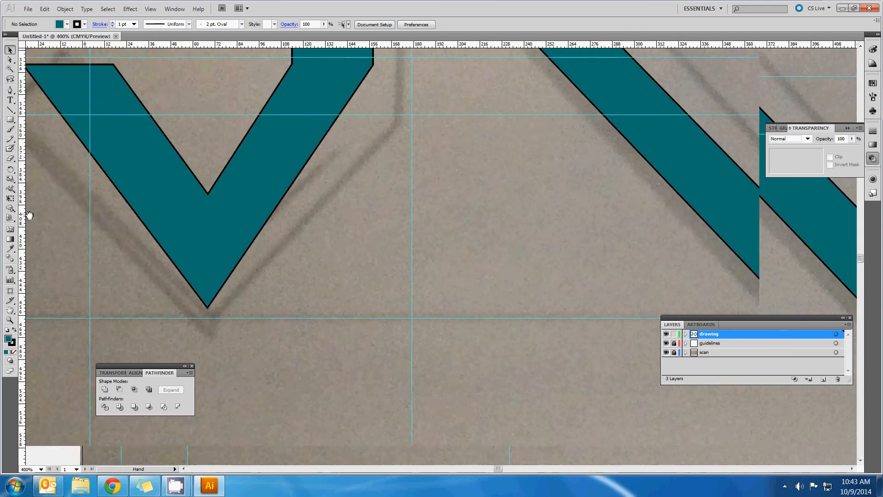
drag(668, 344, 667, 334)
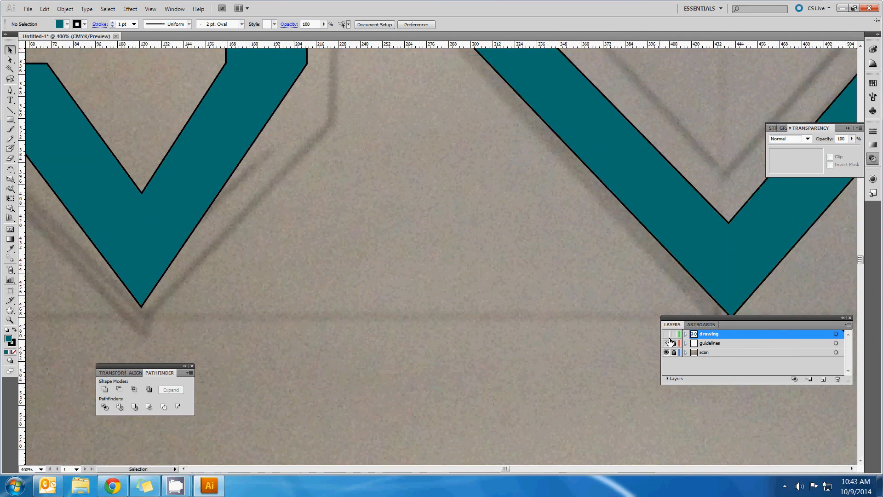
scroll(613, 254, down, 3)
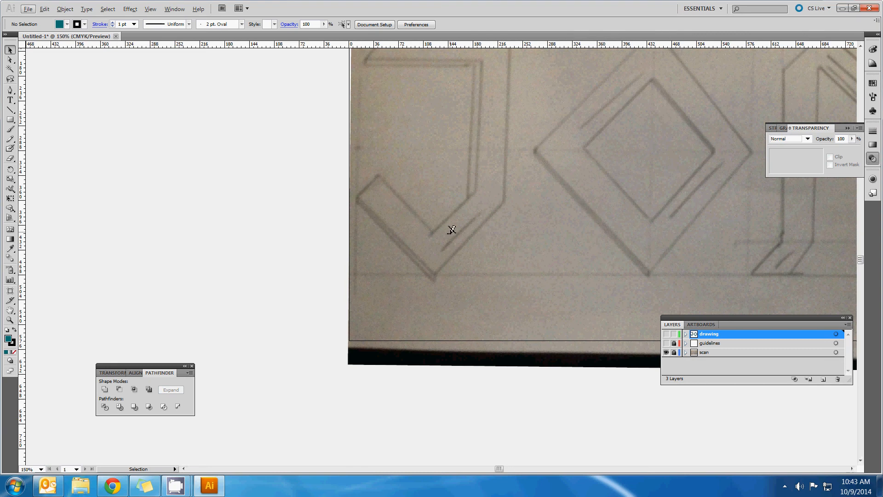
Keep the guidelines layer locked and make both the guidelines and drawing layers visible over the scan.
click(674, 345)
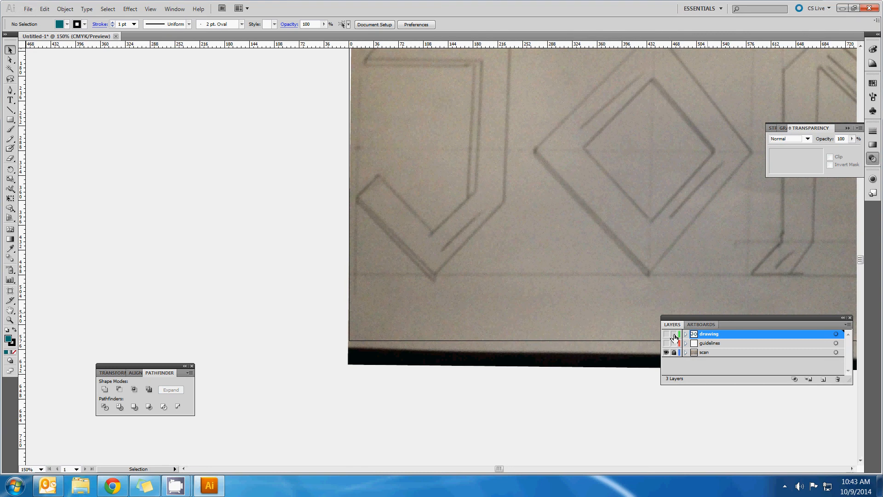
click(674, 352)
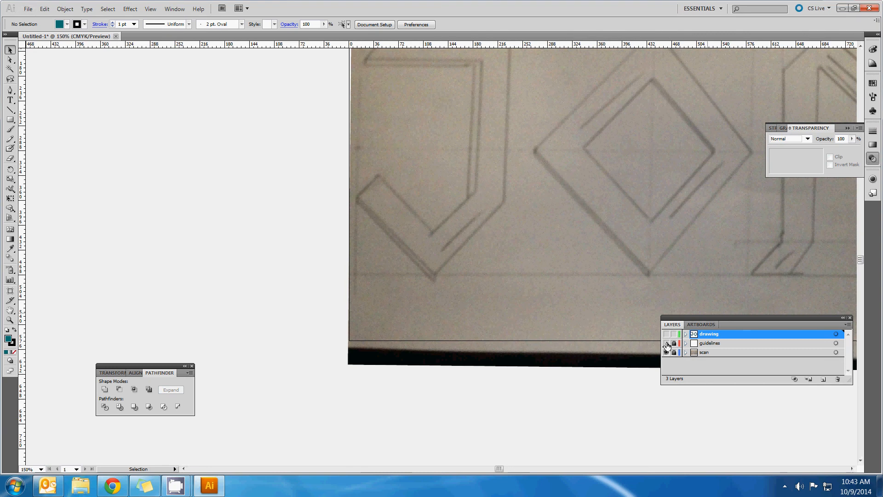
scroll(594, 242, up, 2)
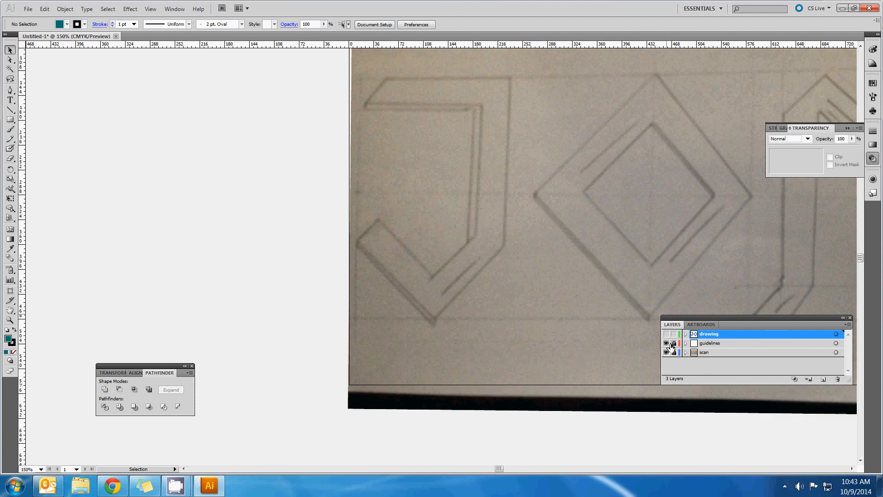
click(666, 334)
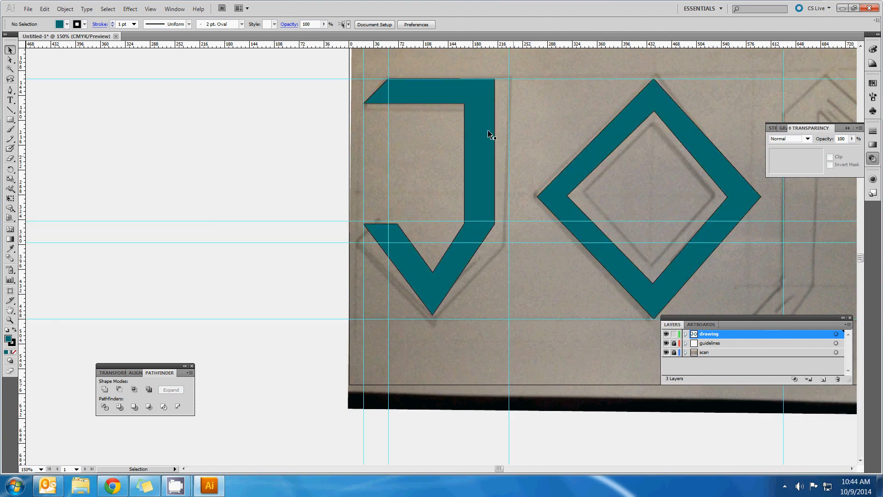
scroll(497, 181, down, 2)
scroll(513, 175, up, 2)
mouse_move(175, 486)
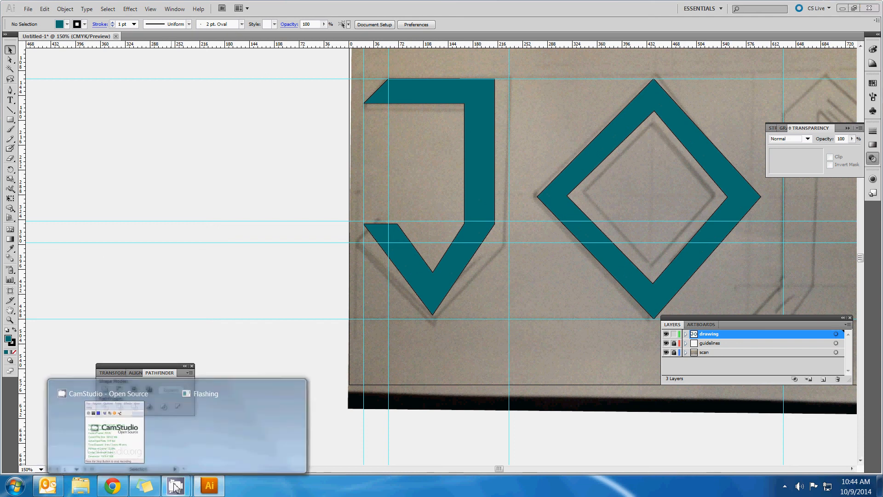